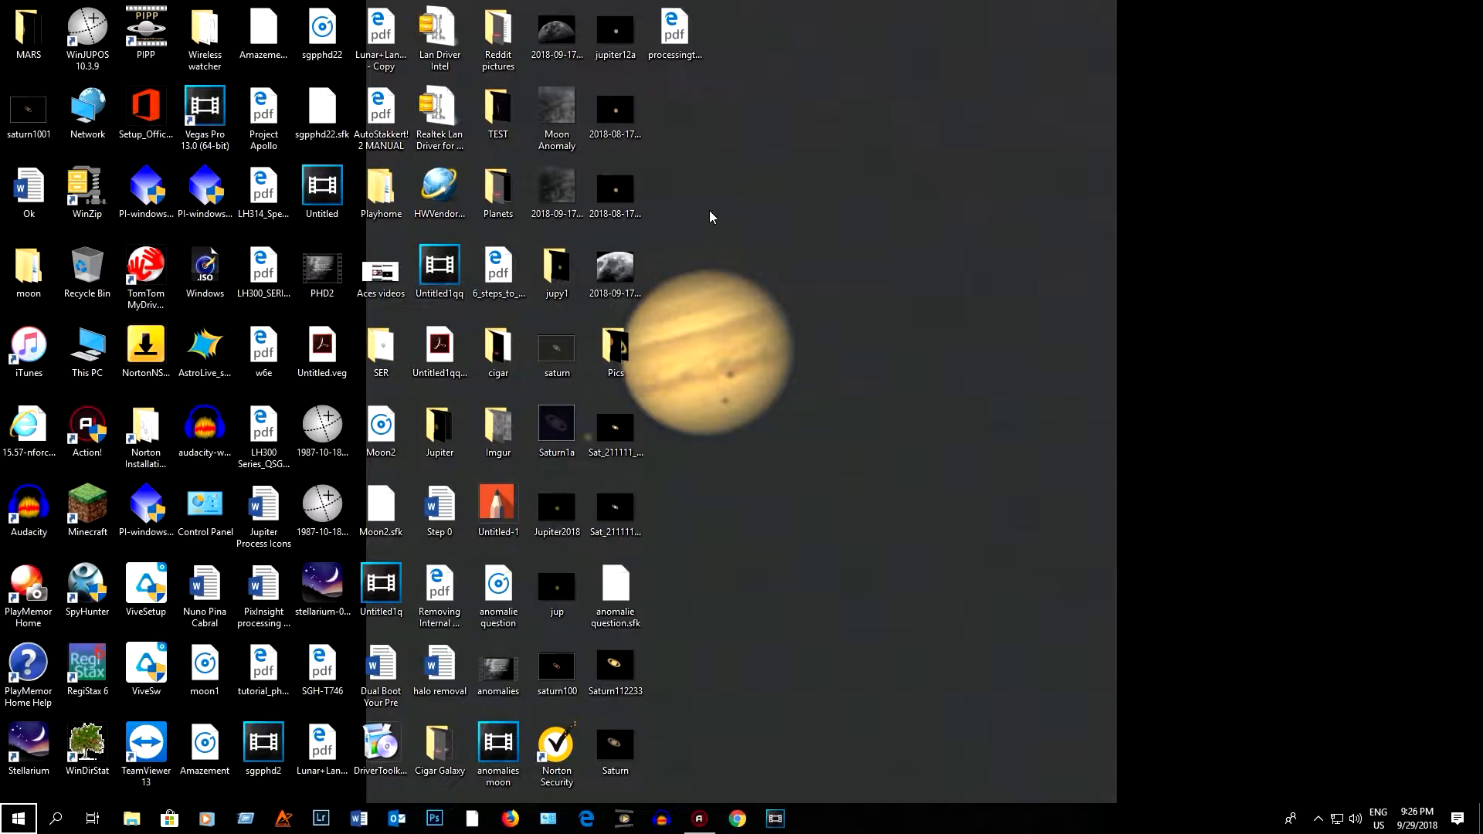
# - Play the raw moon video in the Moon Processing folder under Planet Videos on Drive H, and close the player and folder window
pyautogui.click(132, 820)
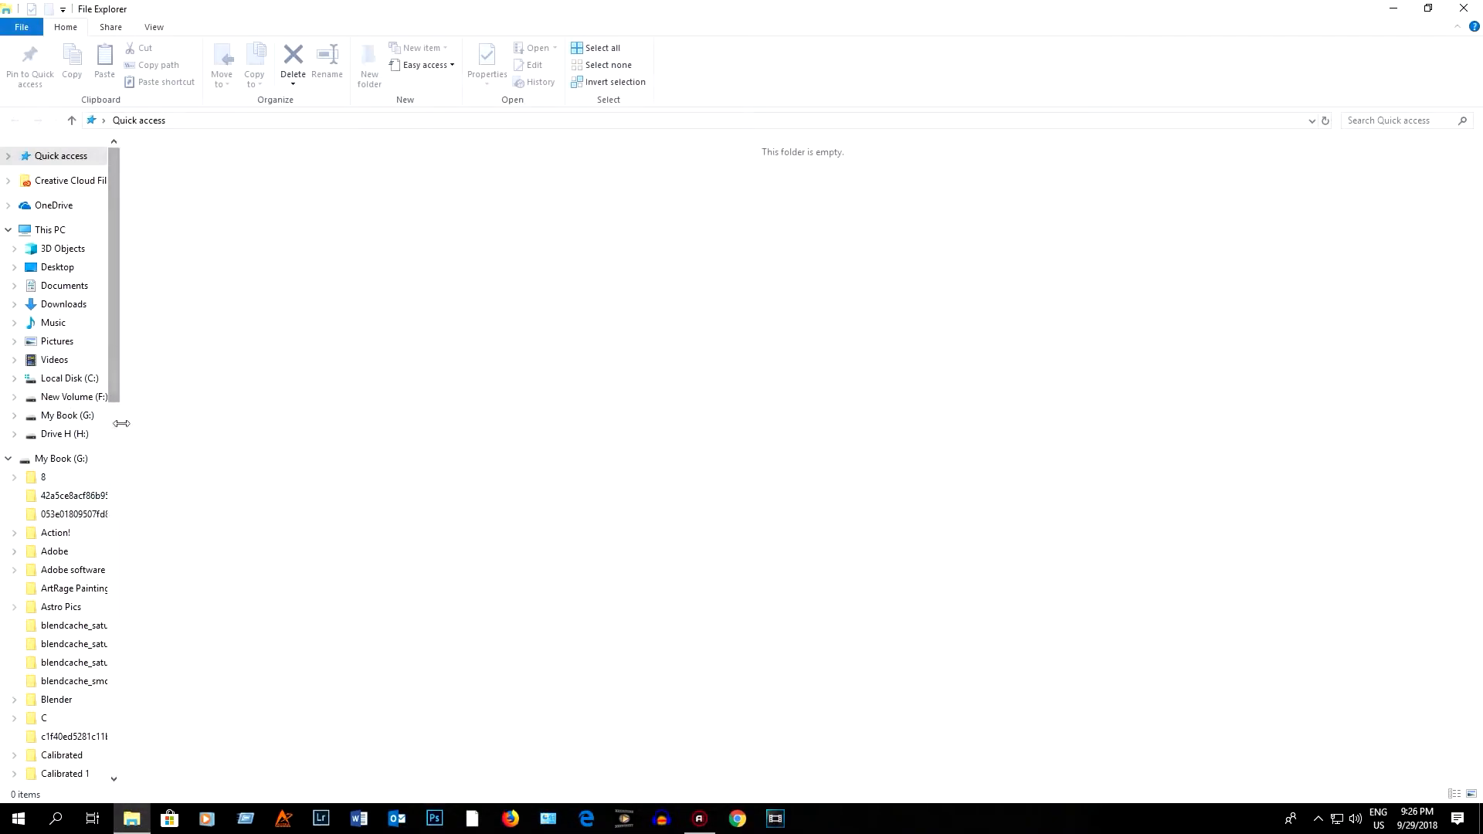
pyautogui.click(77, 435)
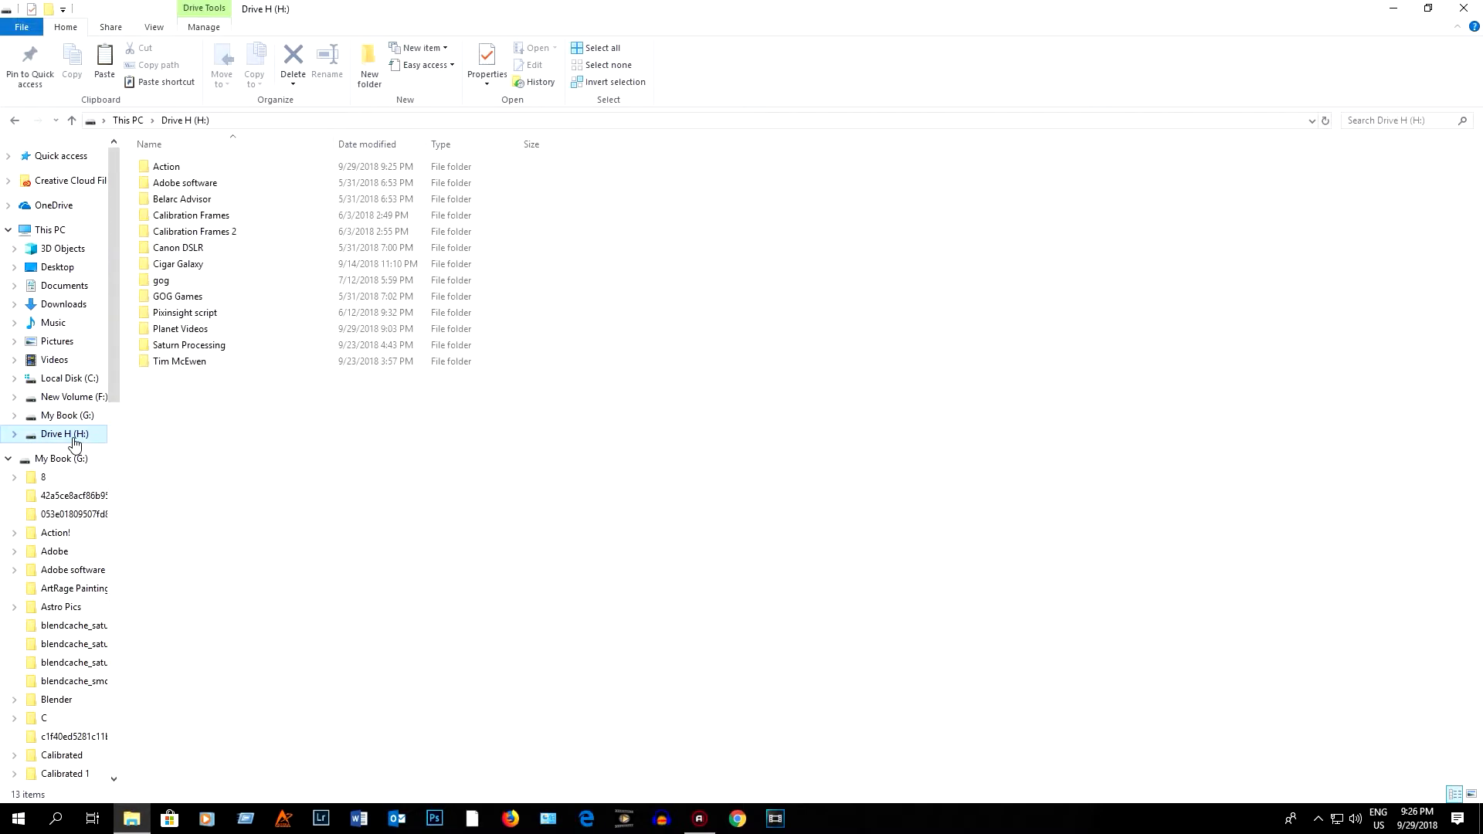
pyautogui.doubleClick(182, 329)
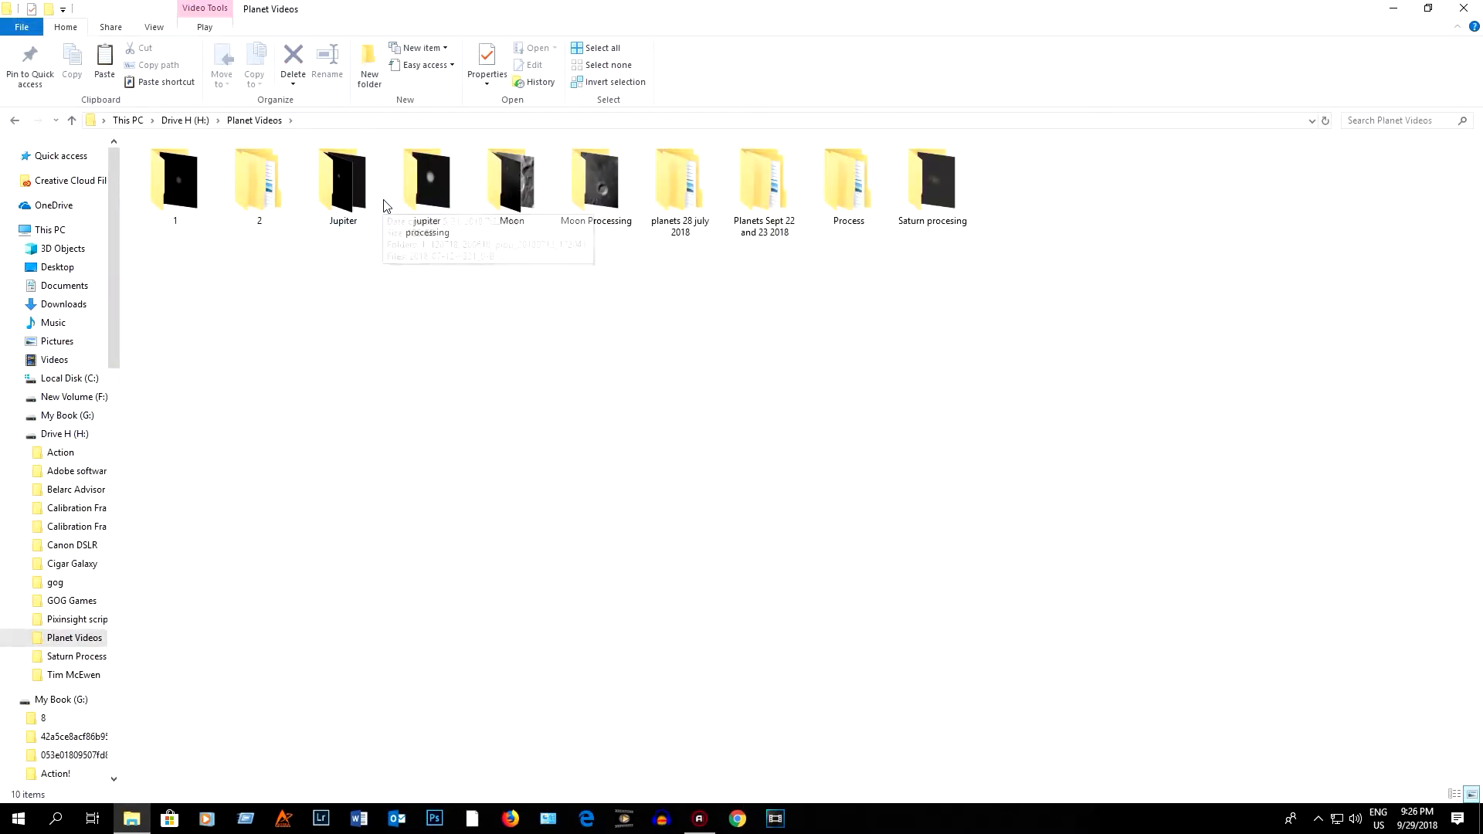
pyautogui.doubleClick(590, 185)
pyautogui.doubleClick(180, 171)
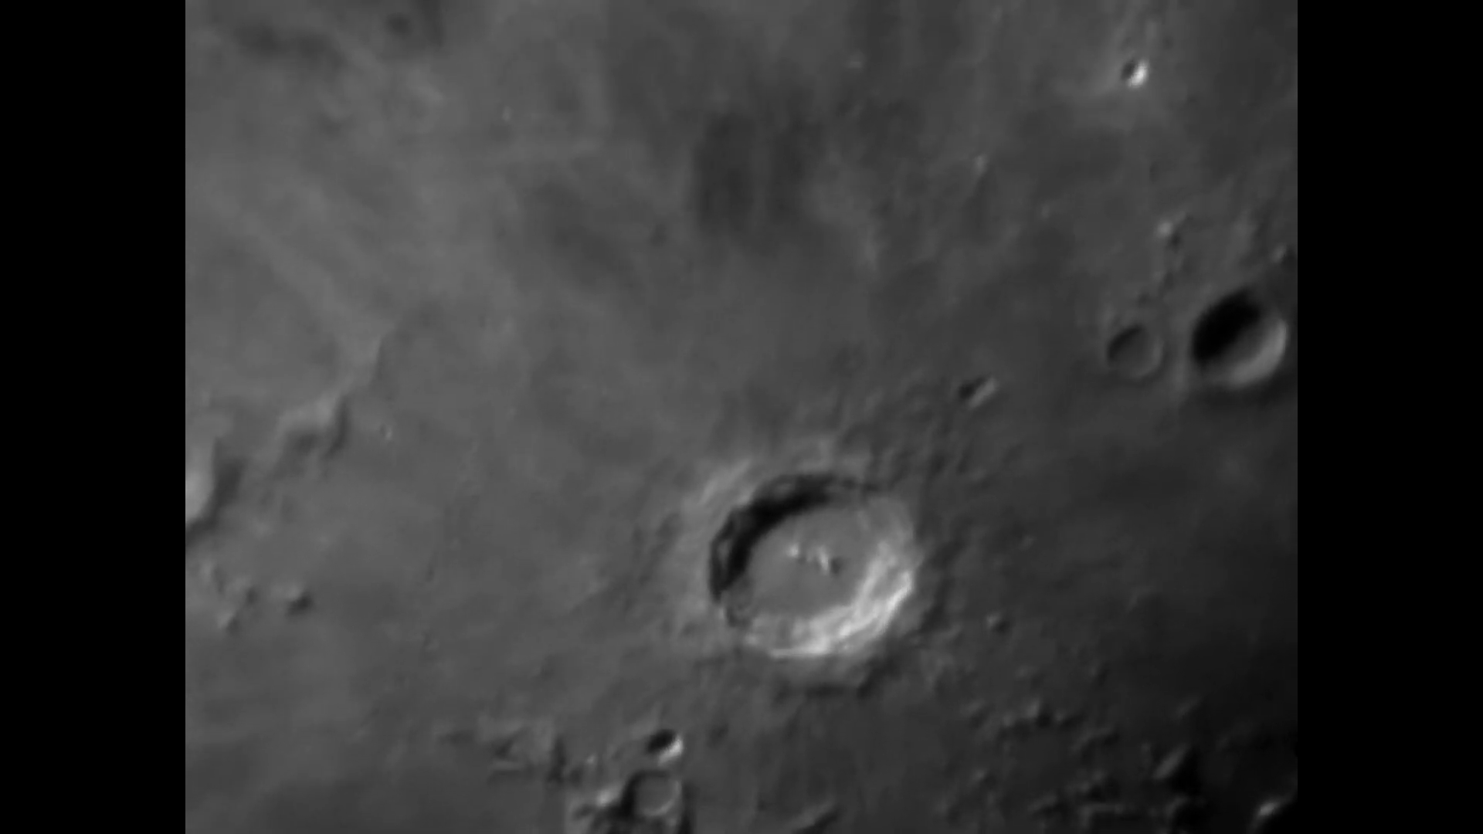
pyautogui.moveTo(1481, 34)
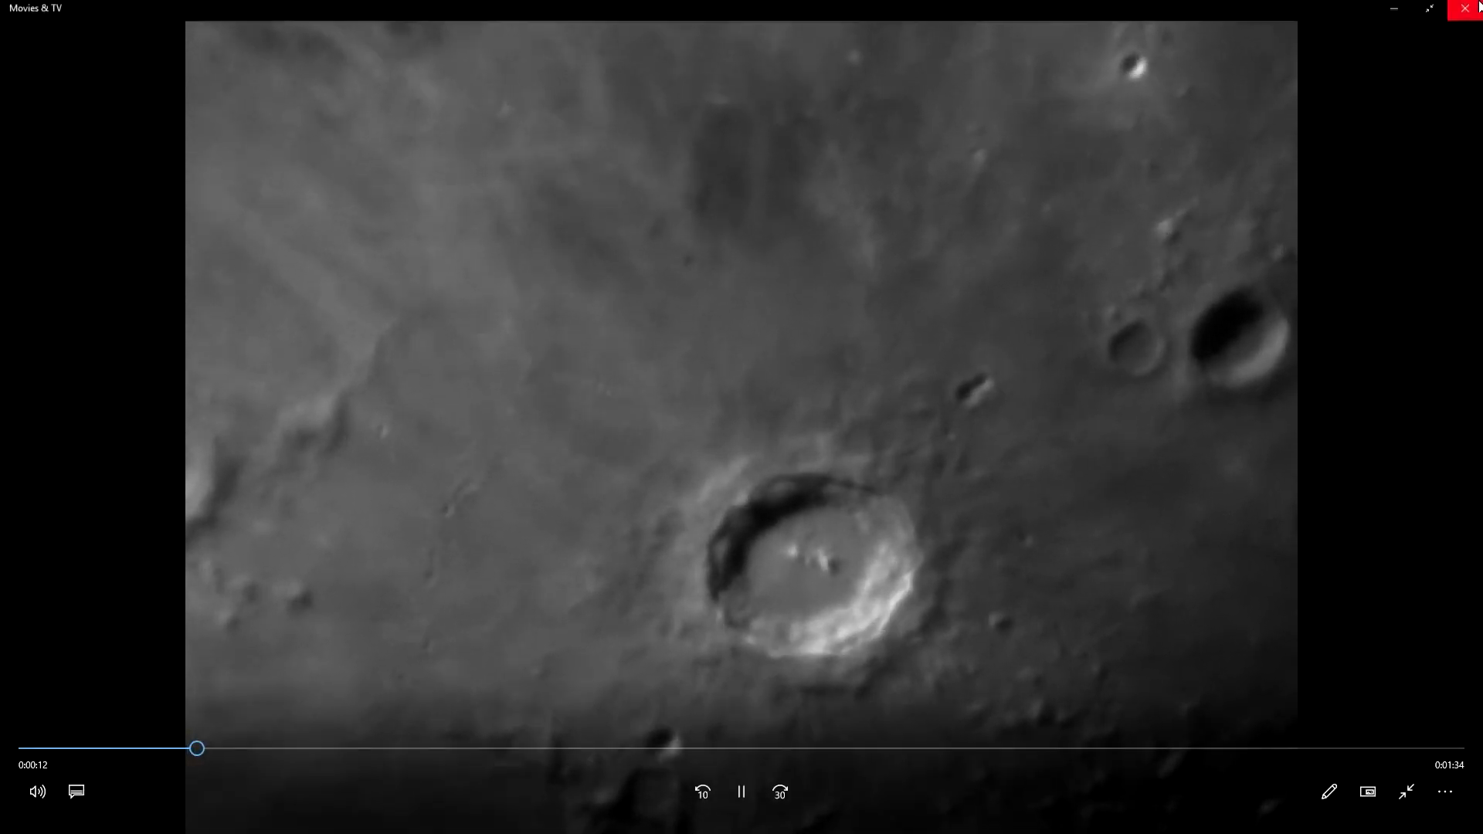
pyautogui.click(1471, 10)
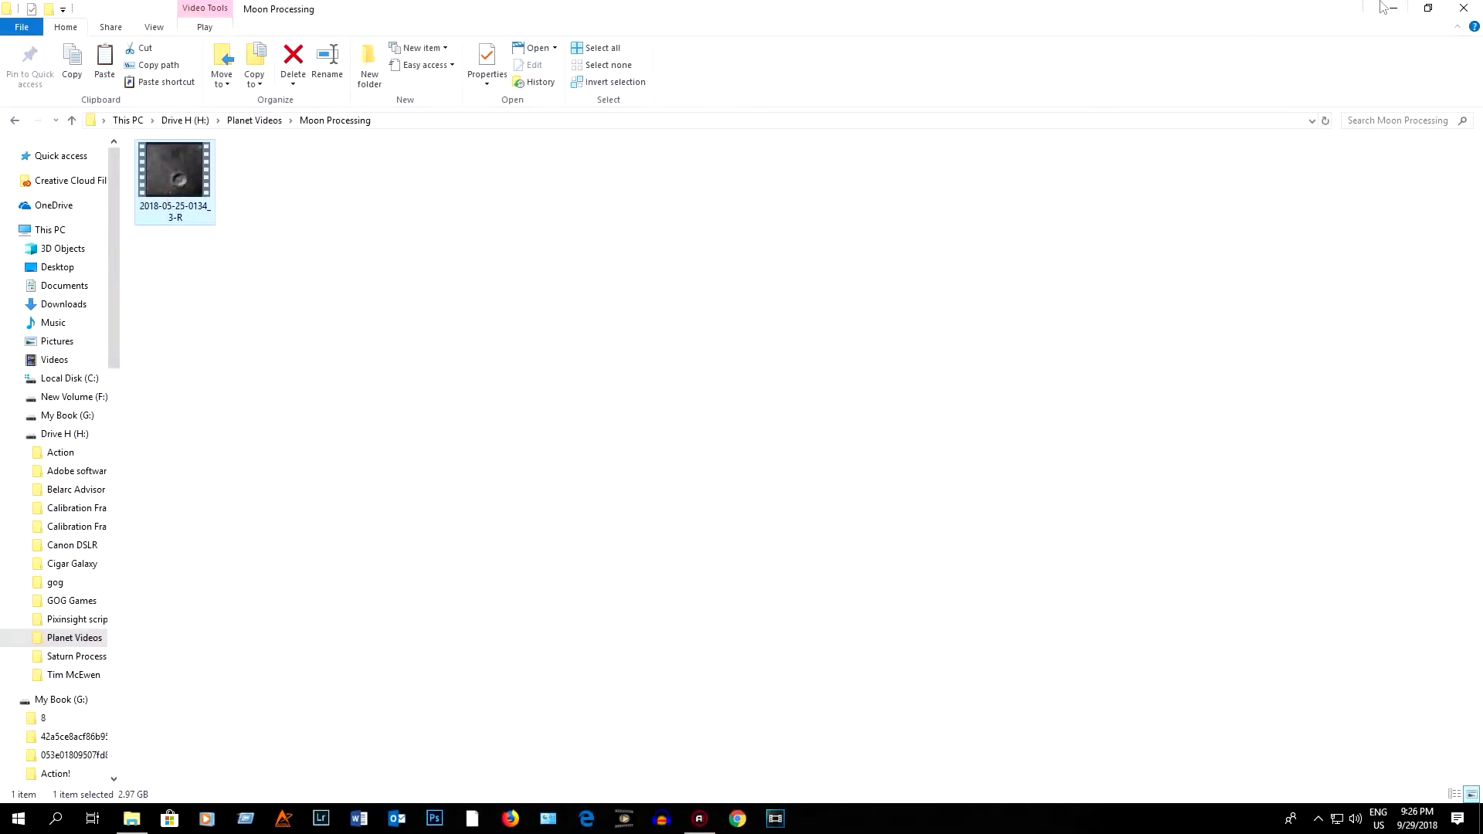
pyautogui.click(1471, 9)
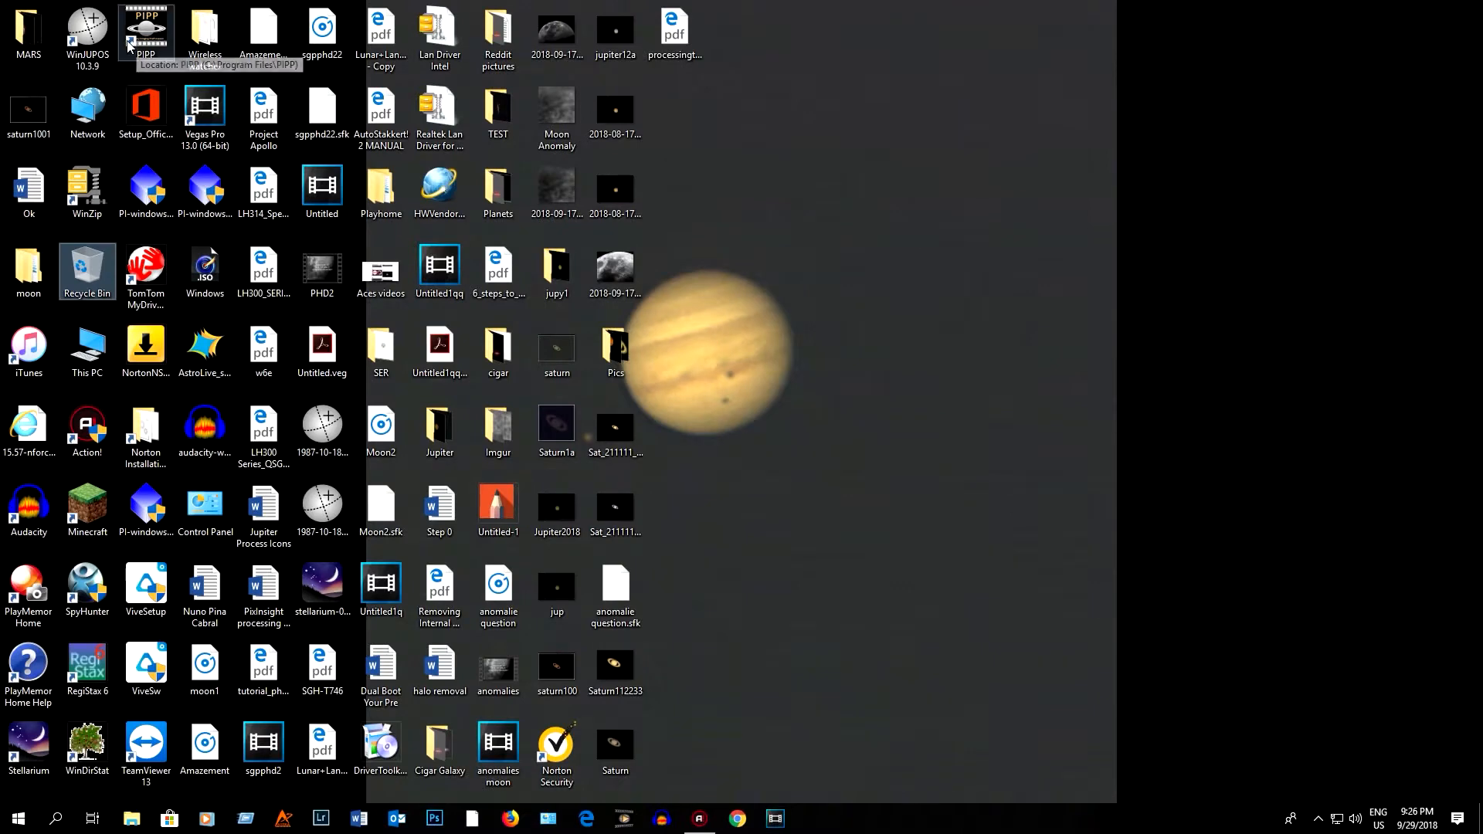
# - Launch PIPP from the desktop and optimise its options for Solar/Lunar Close-up
pyautogui.click(157, 35)
pyautogui.doubleClick(157, 35)
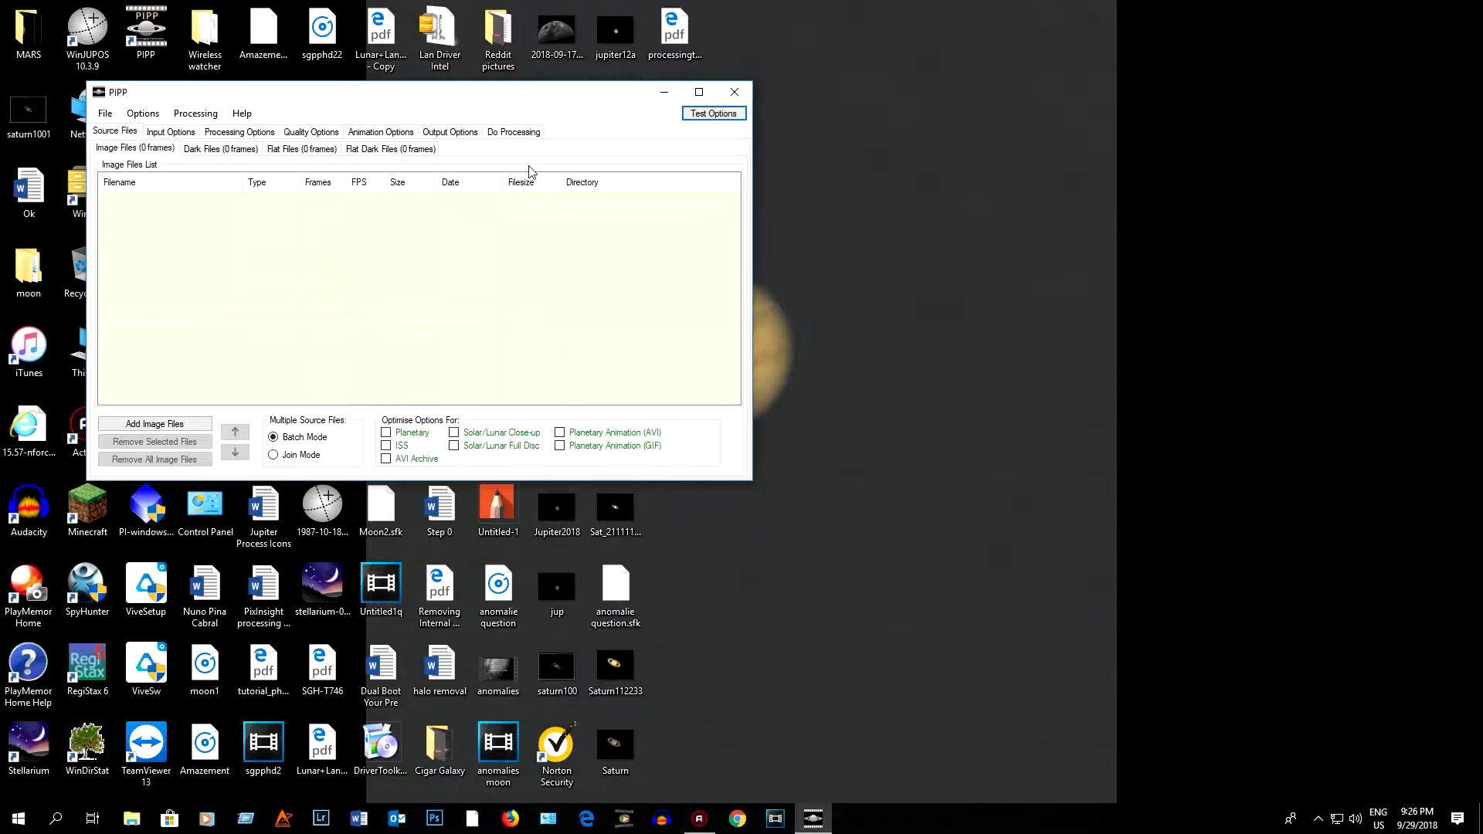
pyautogui.click(455, 433)
pyautogui.click(103, 115)
pyautogui.click(117, 136)
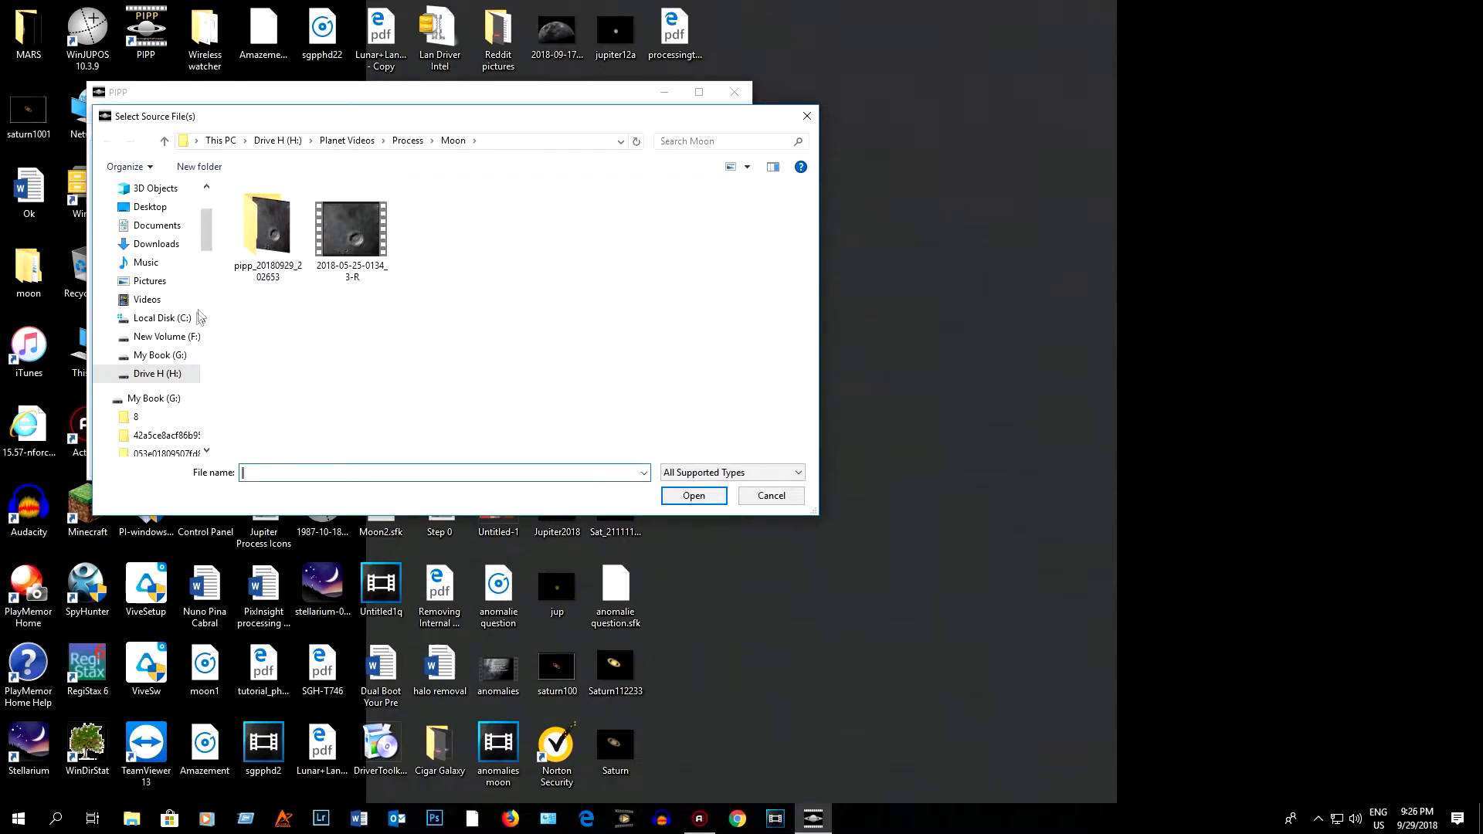
pyautogui.click(164, 374)
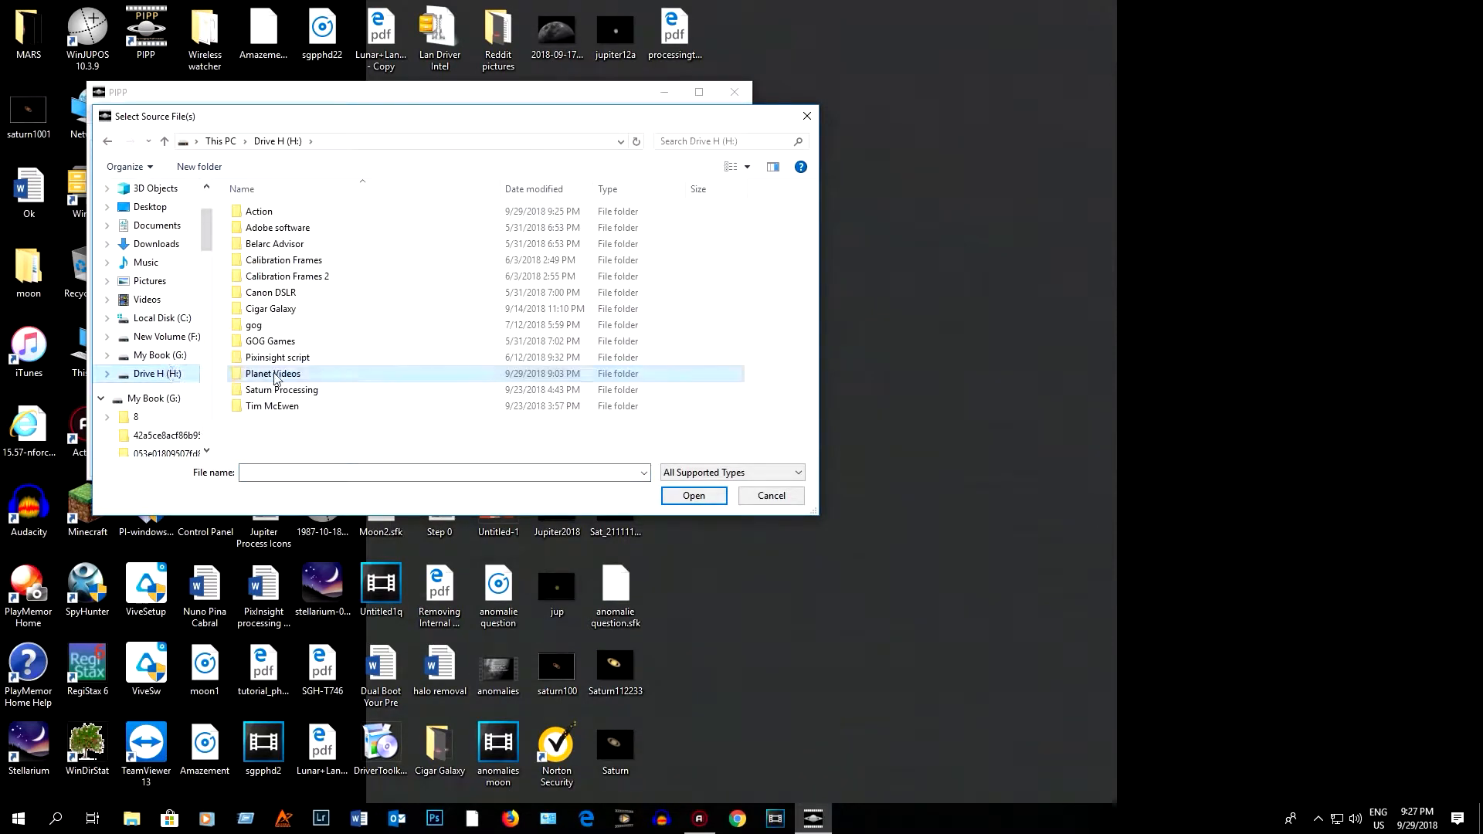
pyautogui.doubleClick(275, 376)
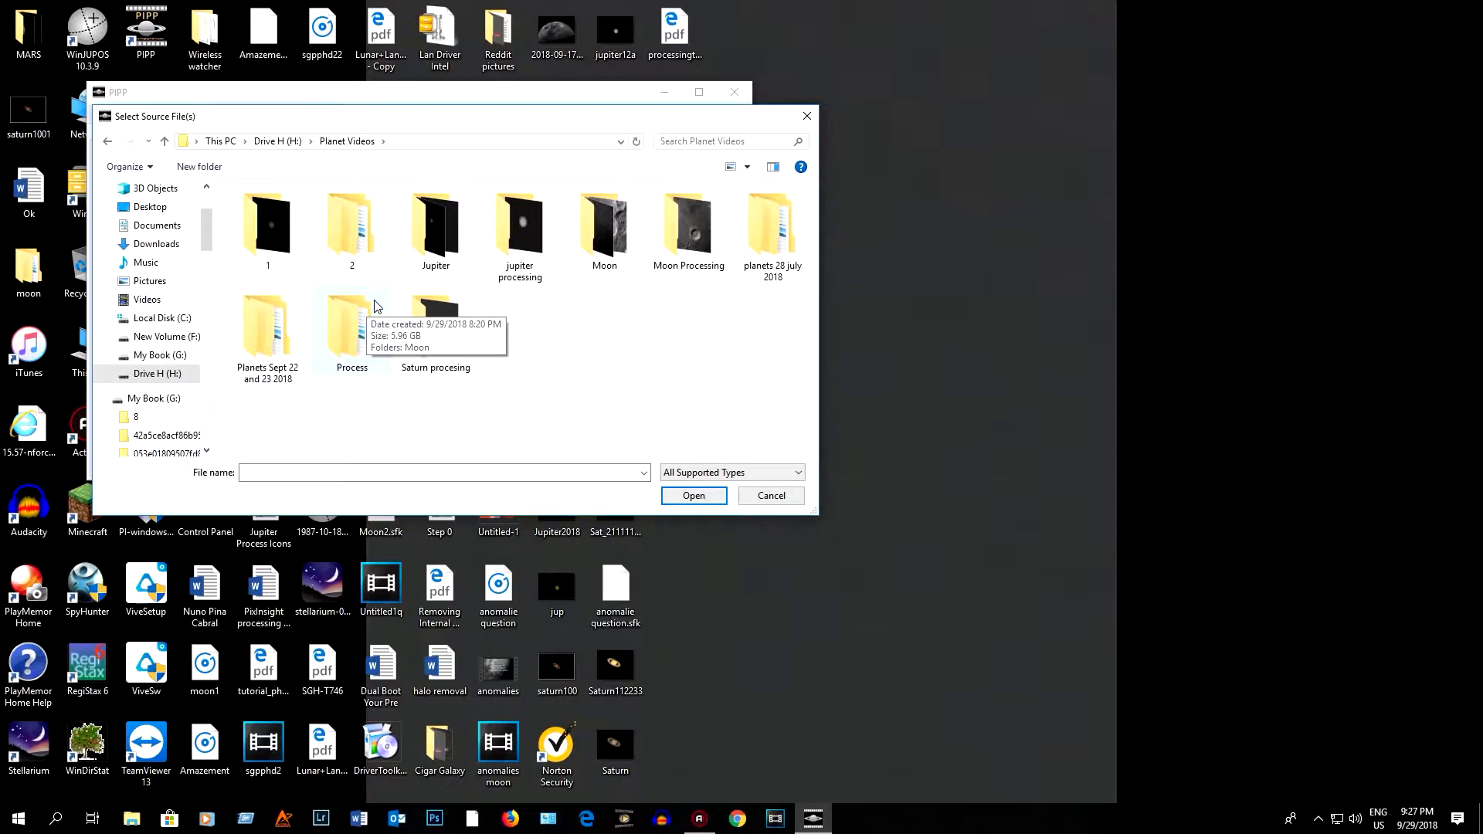
pyautogui.click(685, 225)
pyautogui.doubleClick(683, 219)
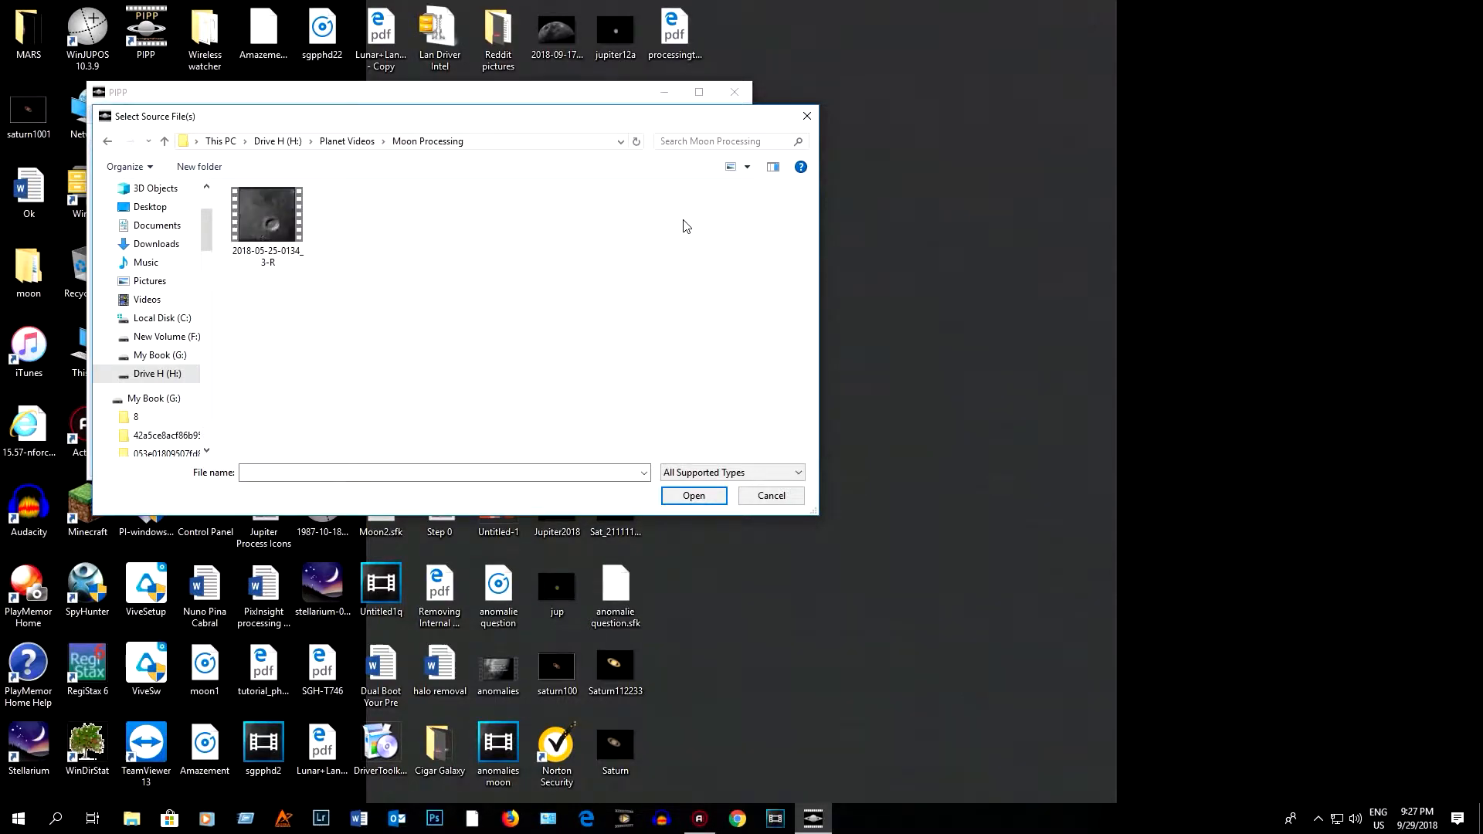
pyautogui.doubleClick(267, 211)
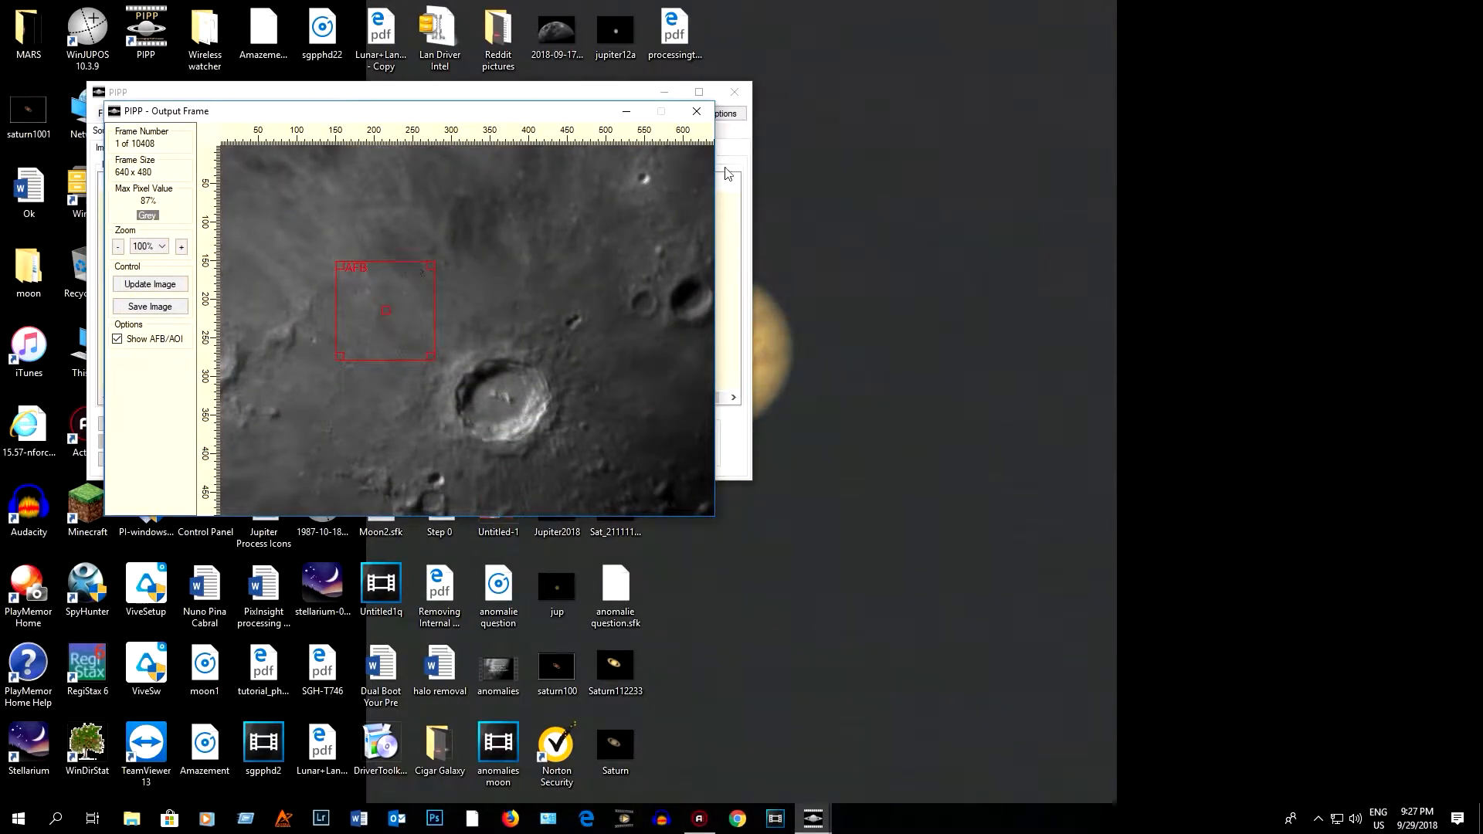
pyautogui.click(695, 112)
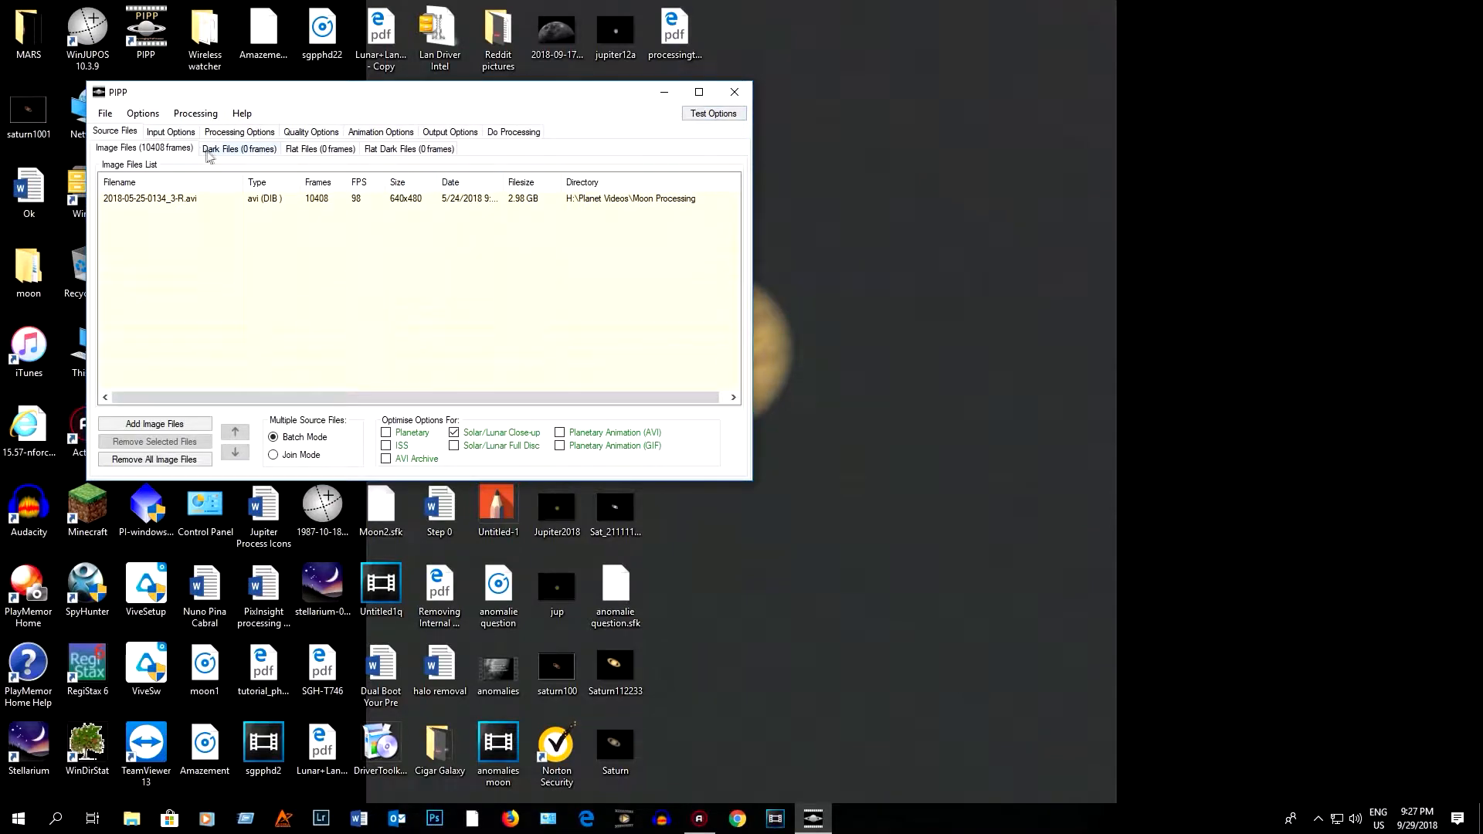
# - Check the input, processing, quality and output options, process the moon video, and close PIPP when processing is complete
pyautogui.click(158, 133)
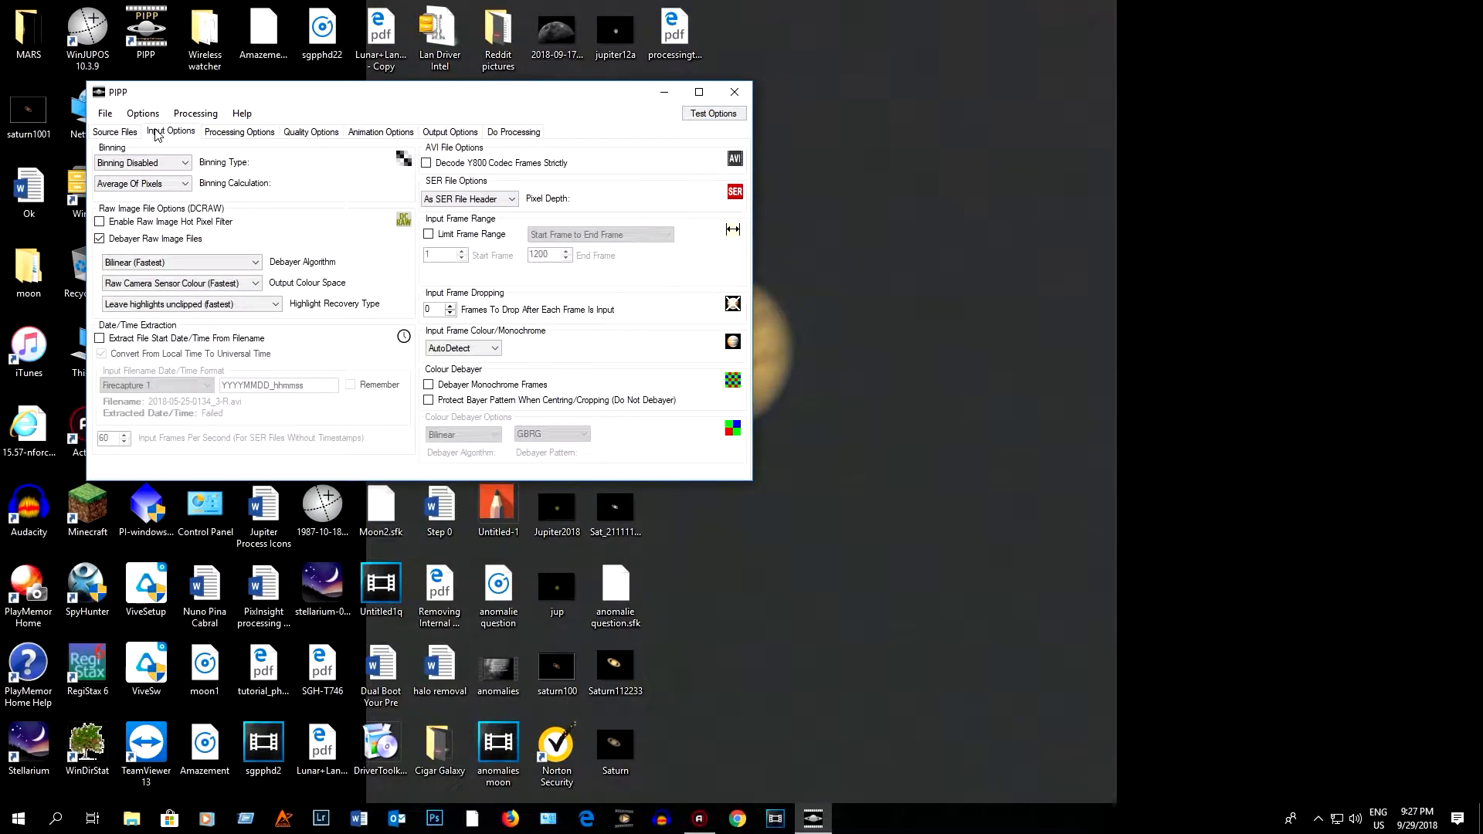
pyautogui.click(103, 133)
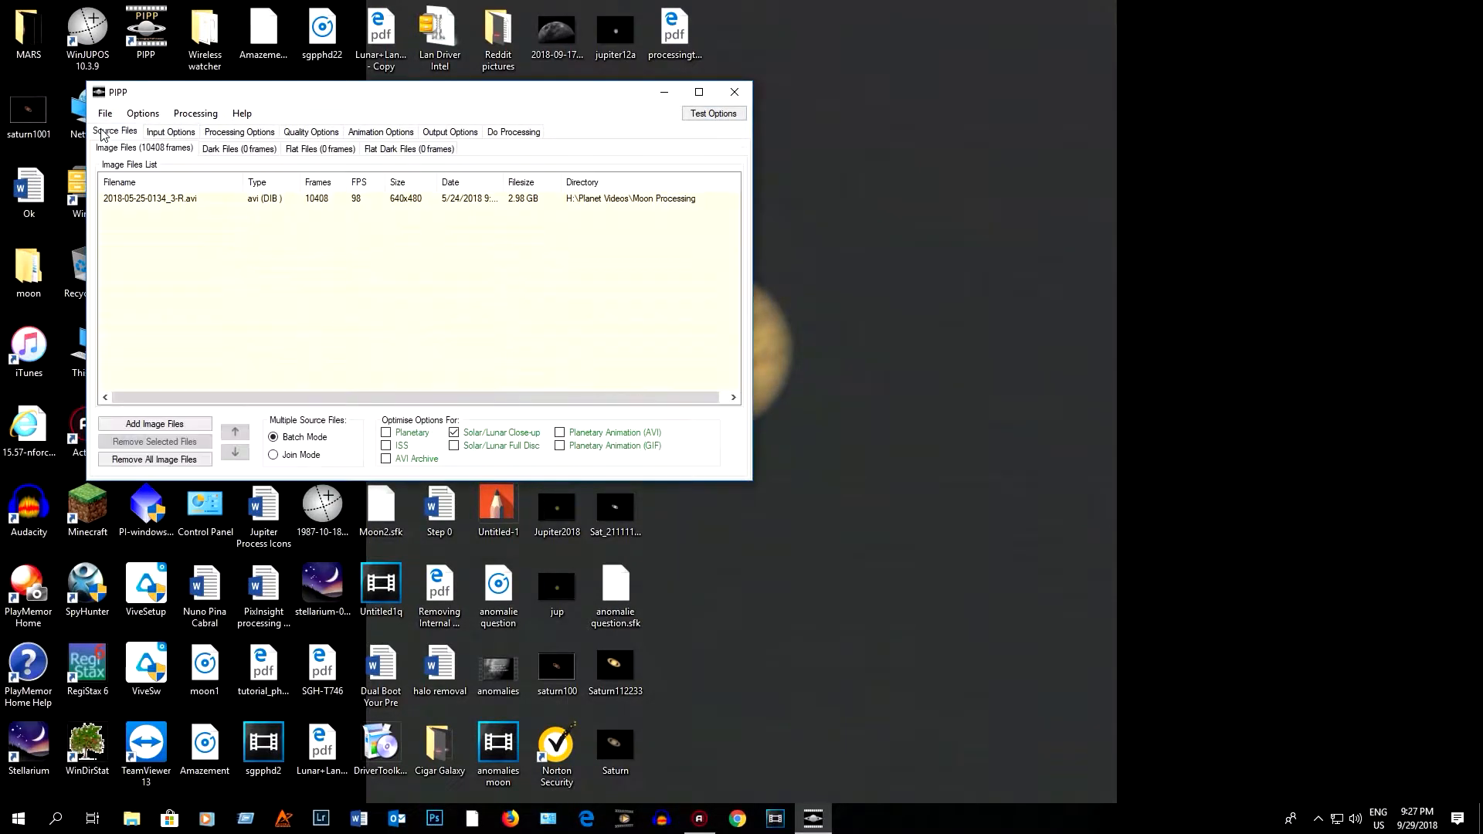
pyautogui.click(240, 132)
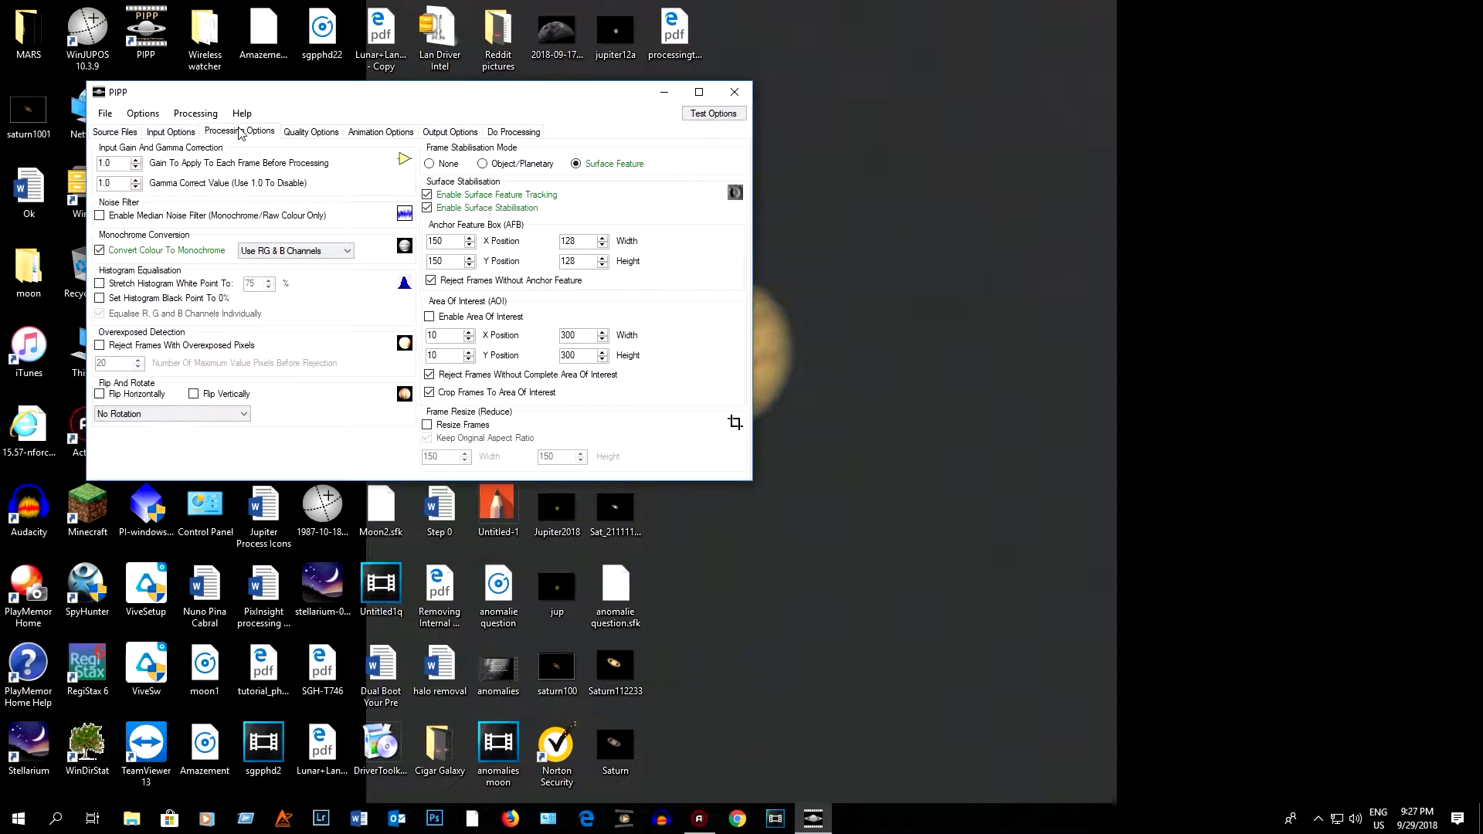
pyautogui.click(298, 133)
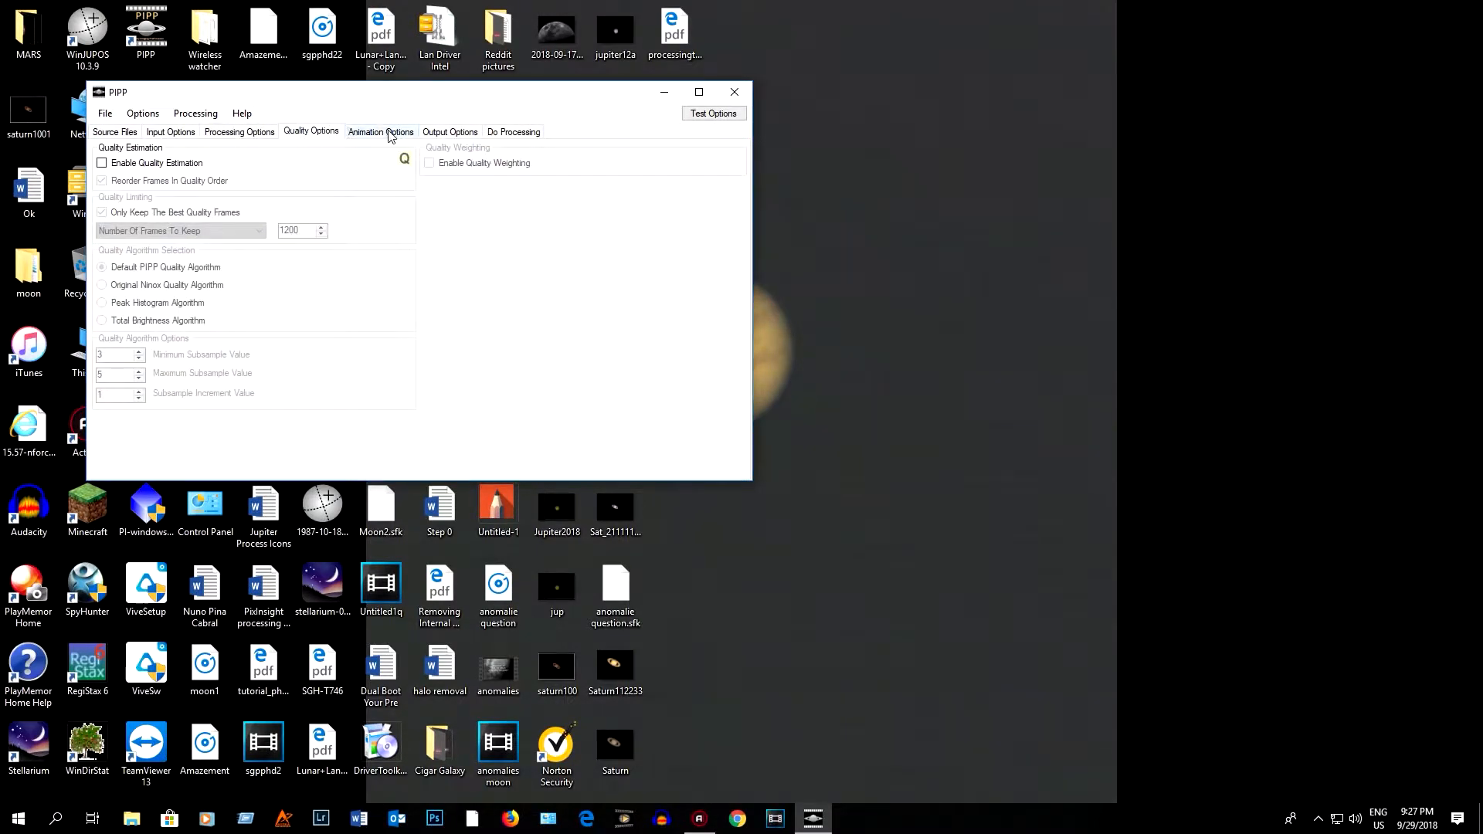
pyautogui.click(431, 136)
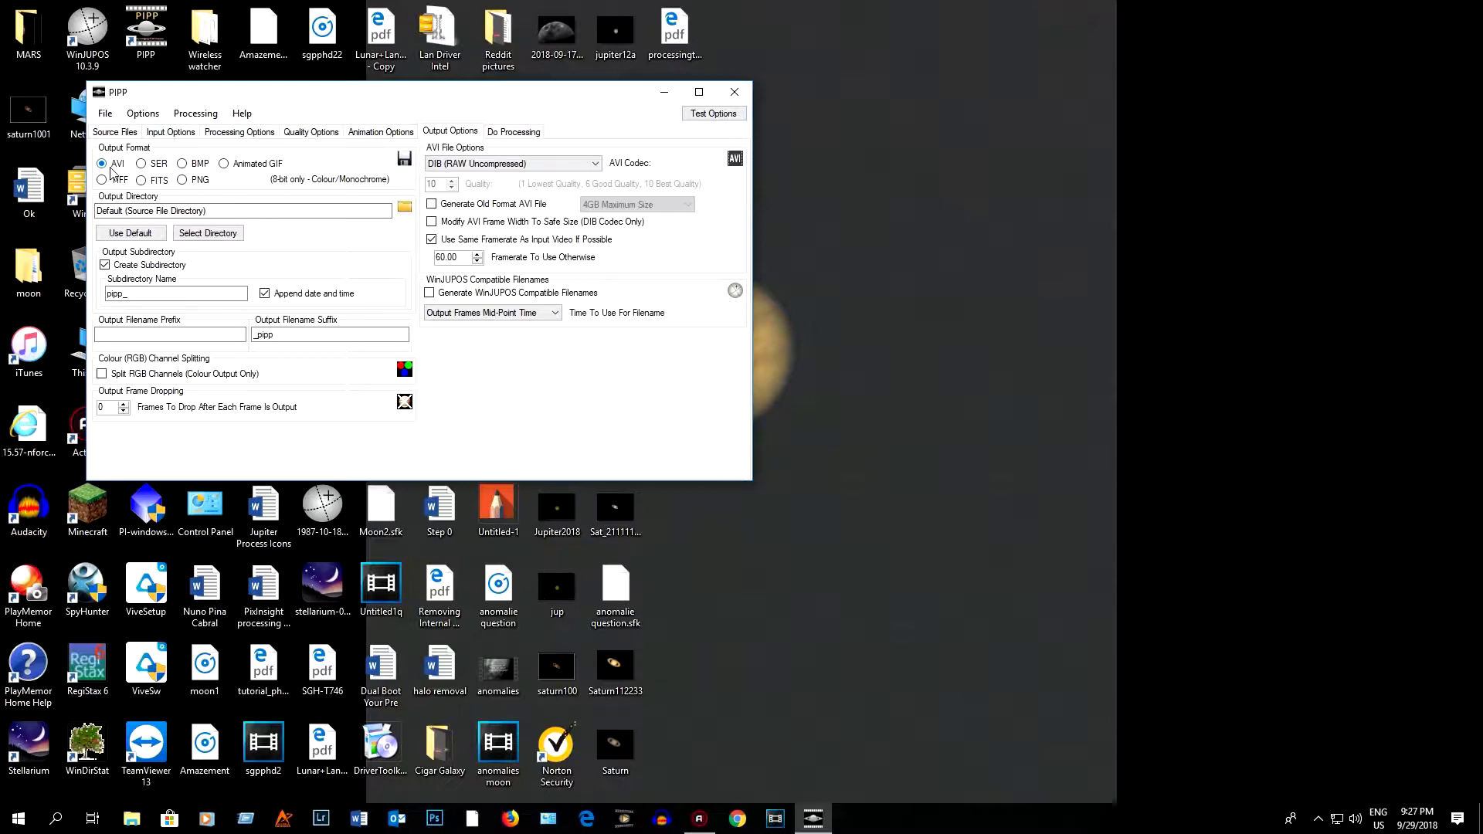
pyautogui.click(509, 132)
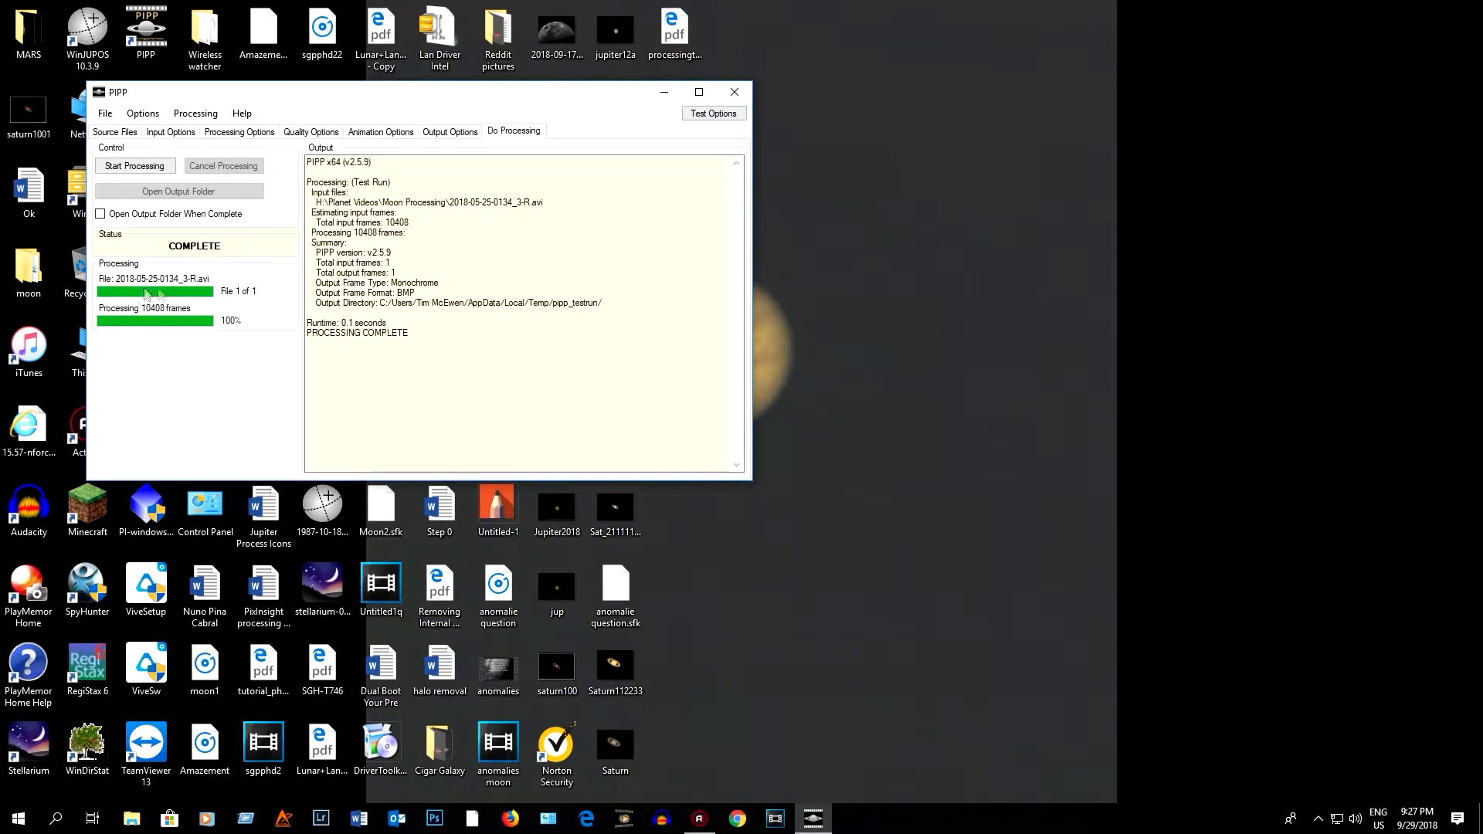
pyautogui.click(120, 174)
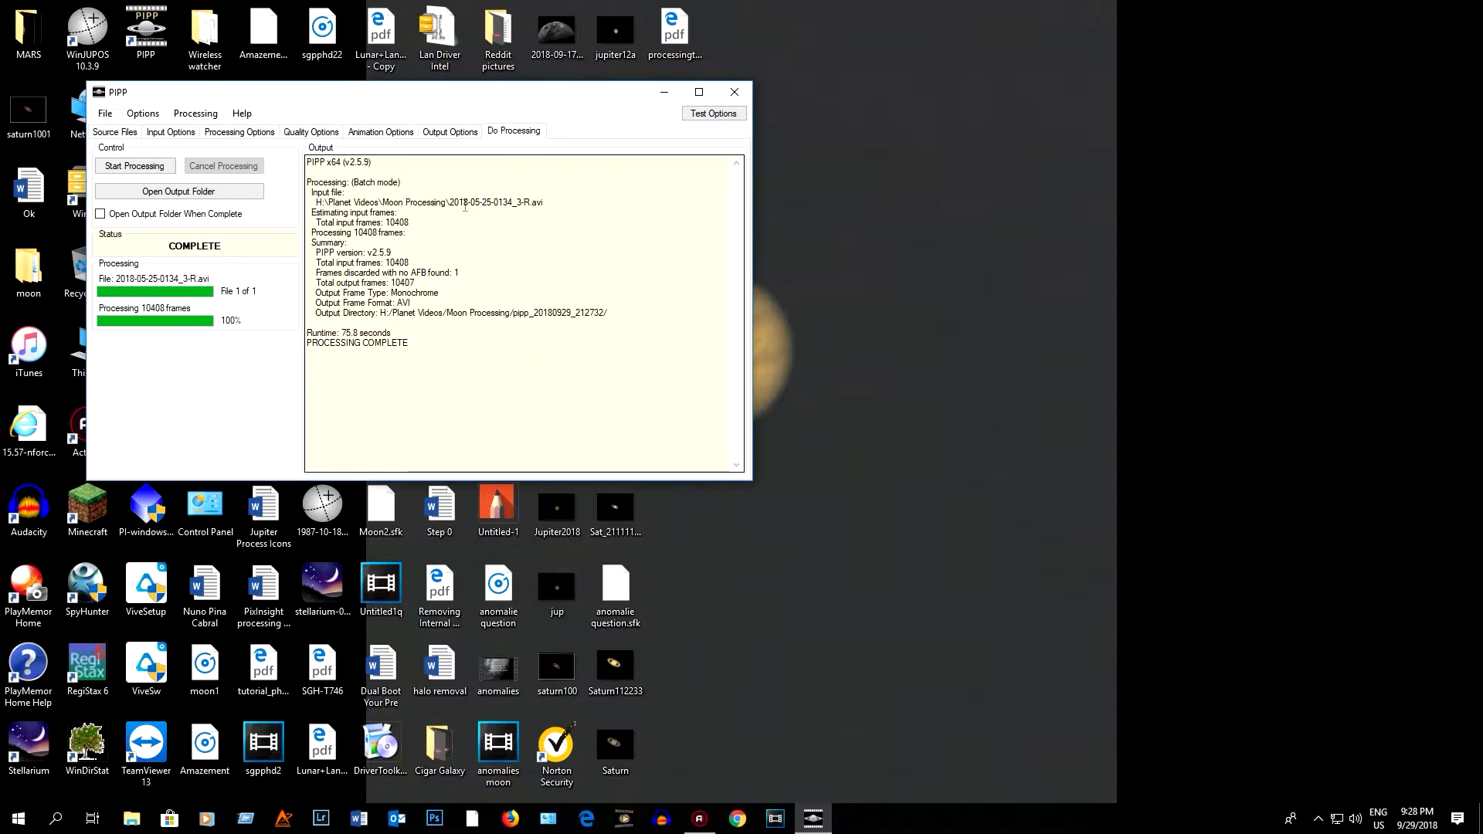
pyautogui.click(733, 94)
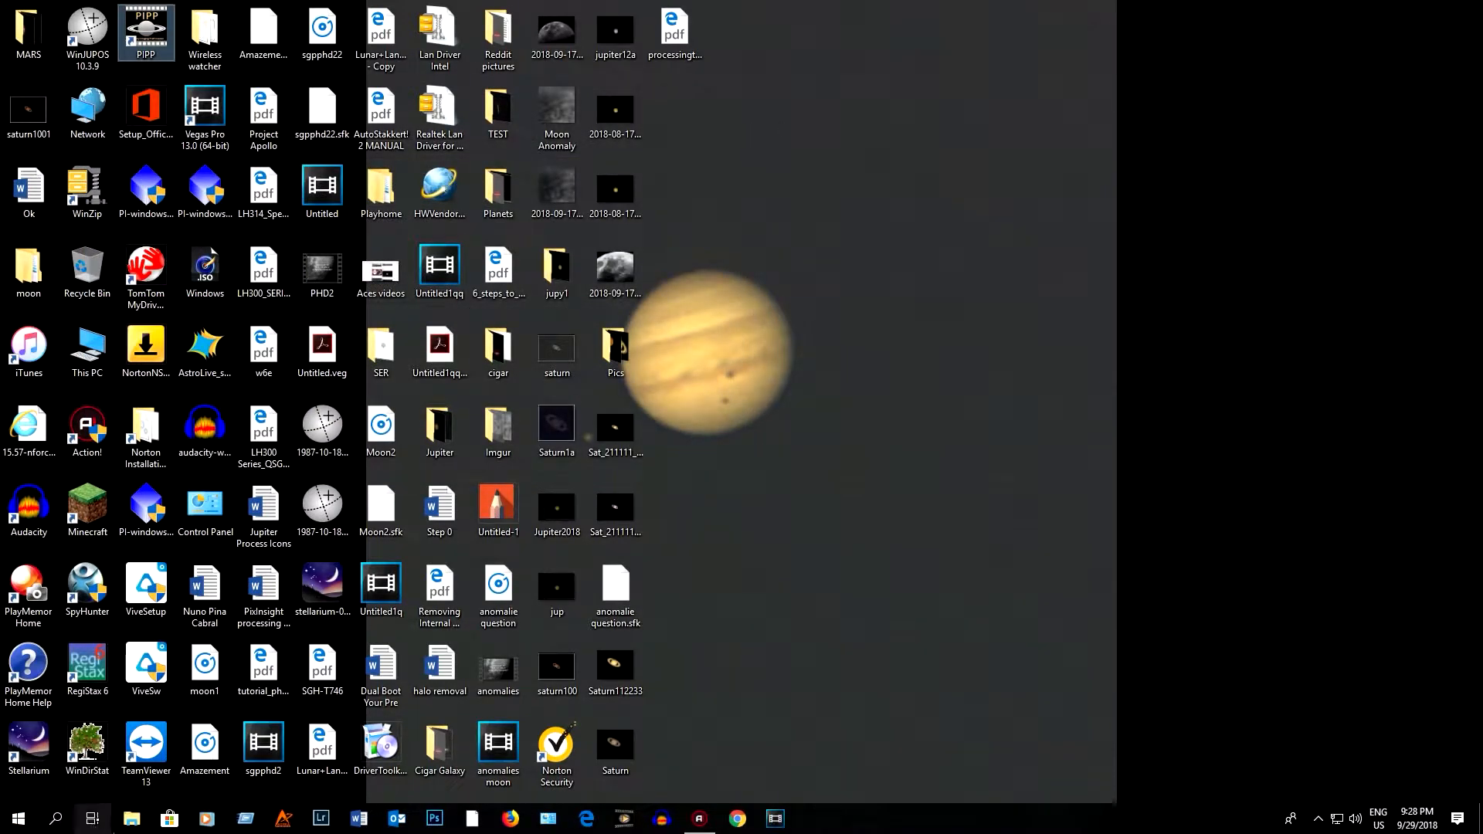
# - Play the stabilised video in the pipp_20180929_212732 folder inside Moon Processing on Drive H, and close the player and folder window
pyautogui.click(131, 818)
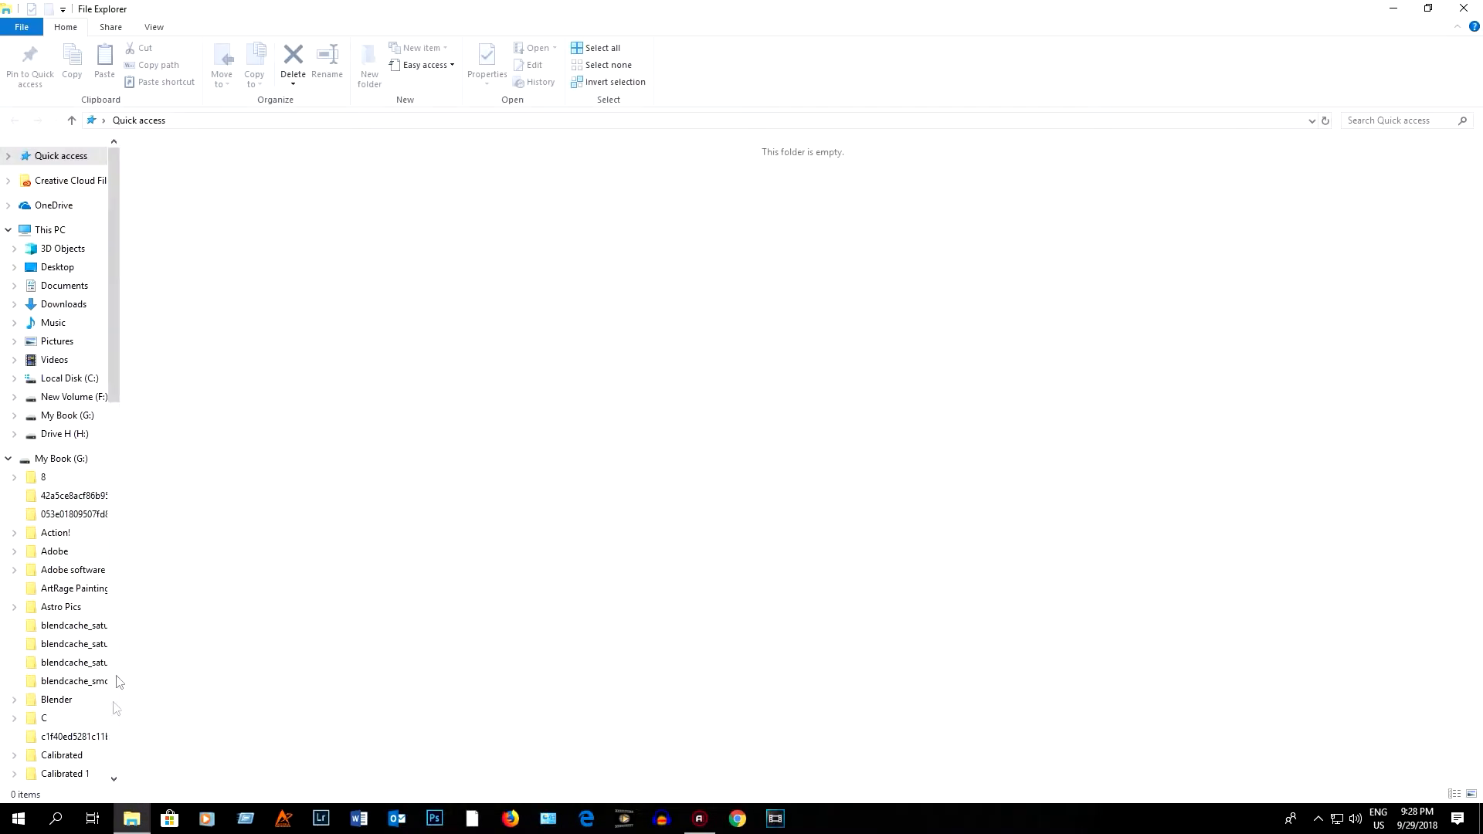
pyautogui.click(62, 434)
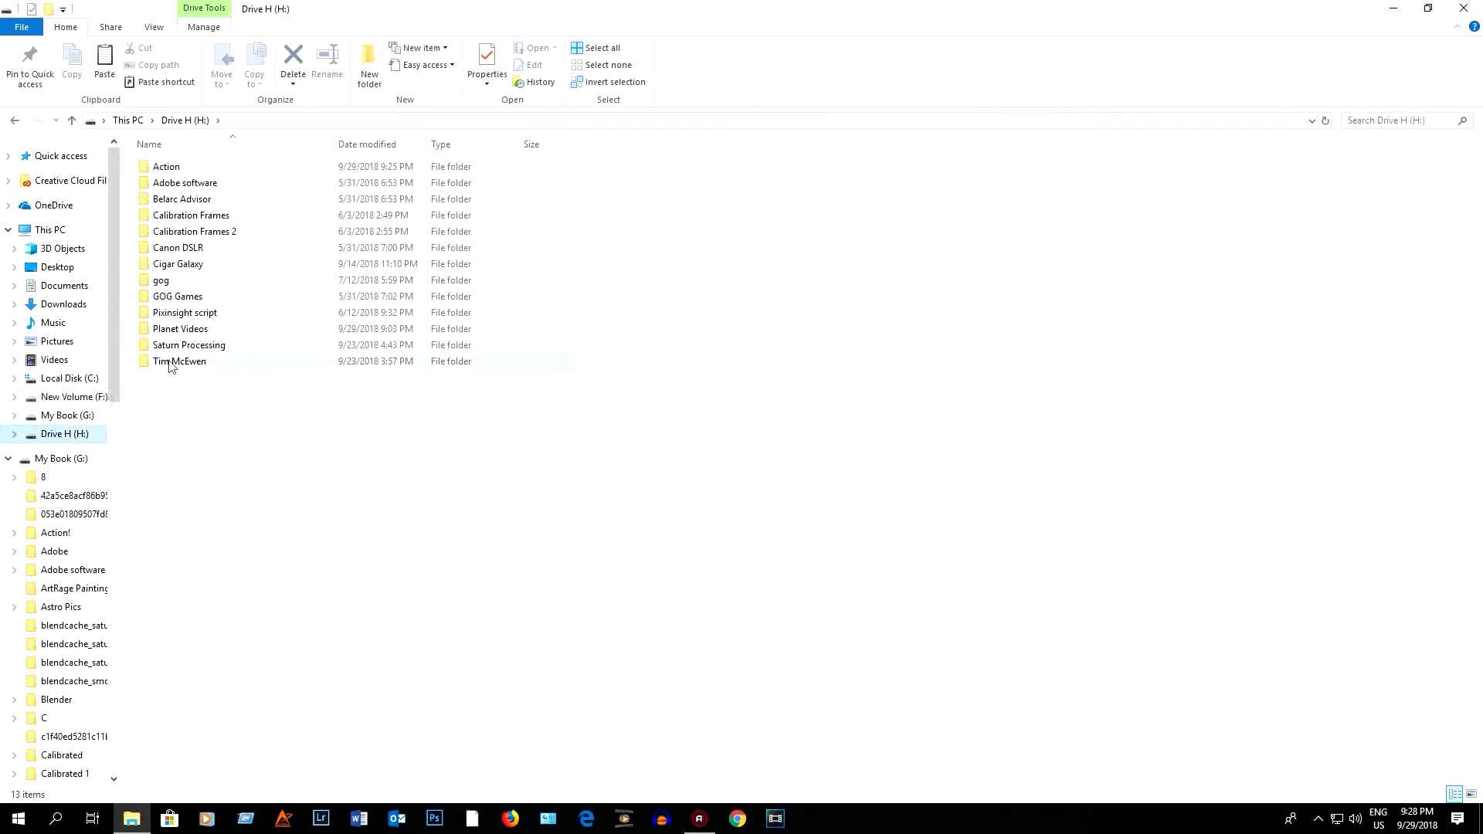
pyautogui.click(197, 333)
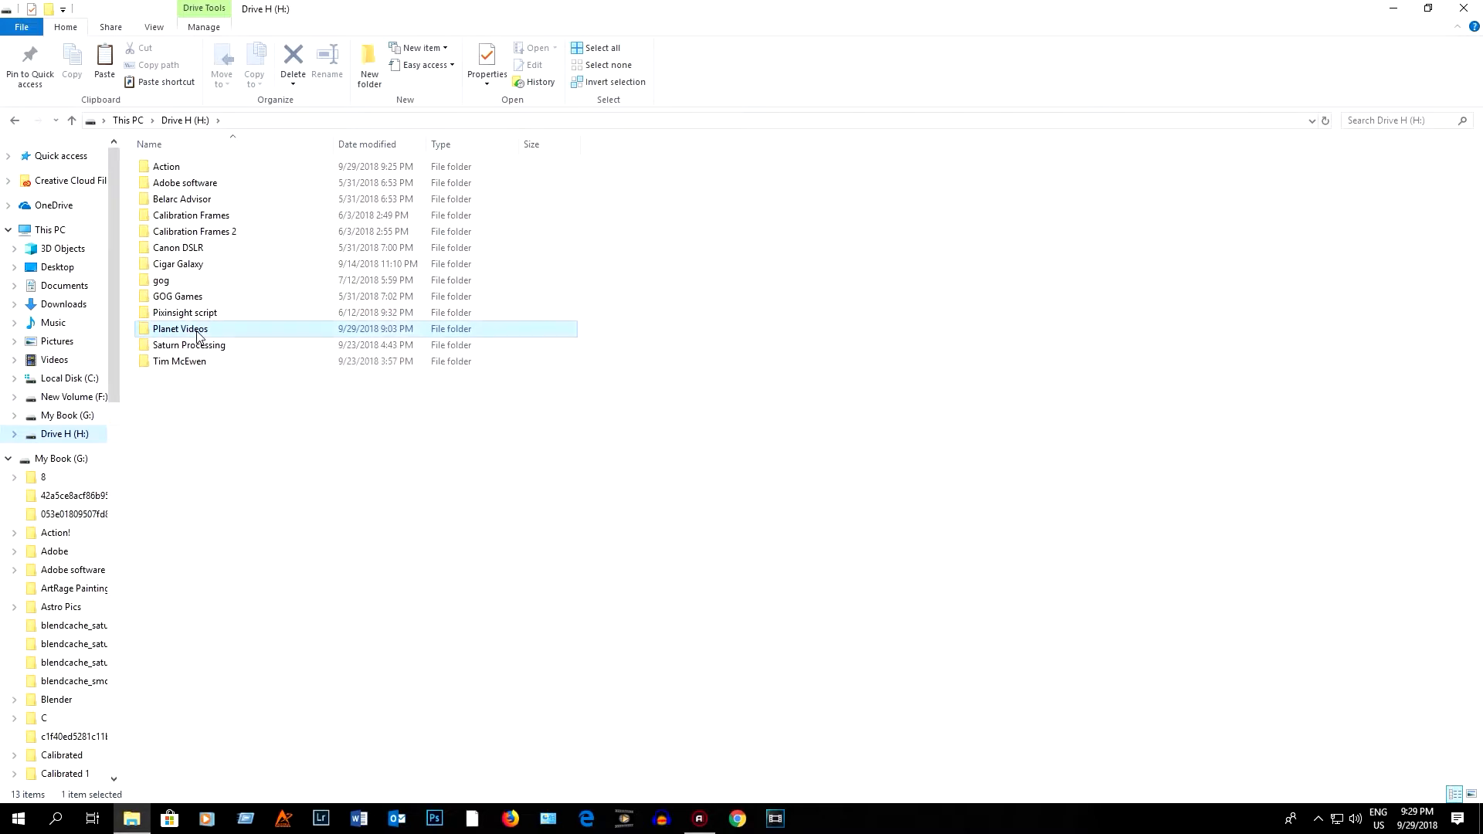
pyautogui.doubleClick(196, 333)
pyautogui.doubleClick(596, 185)
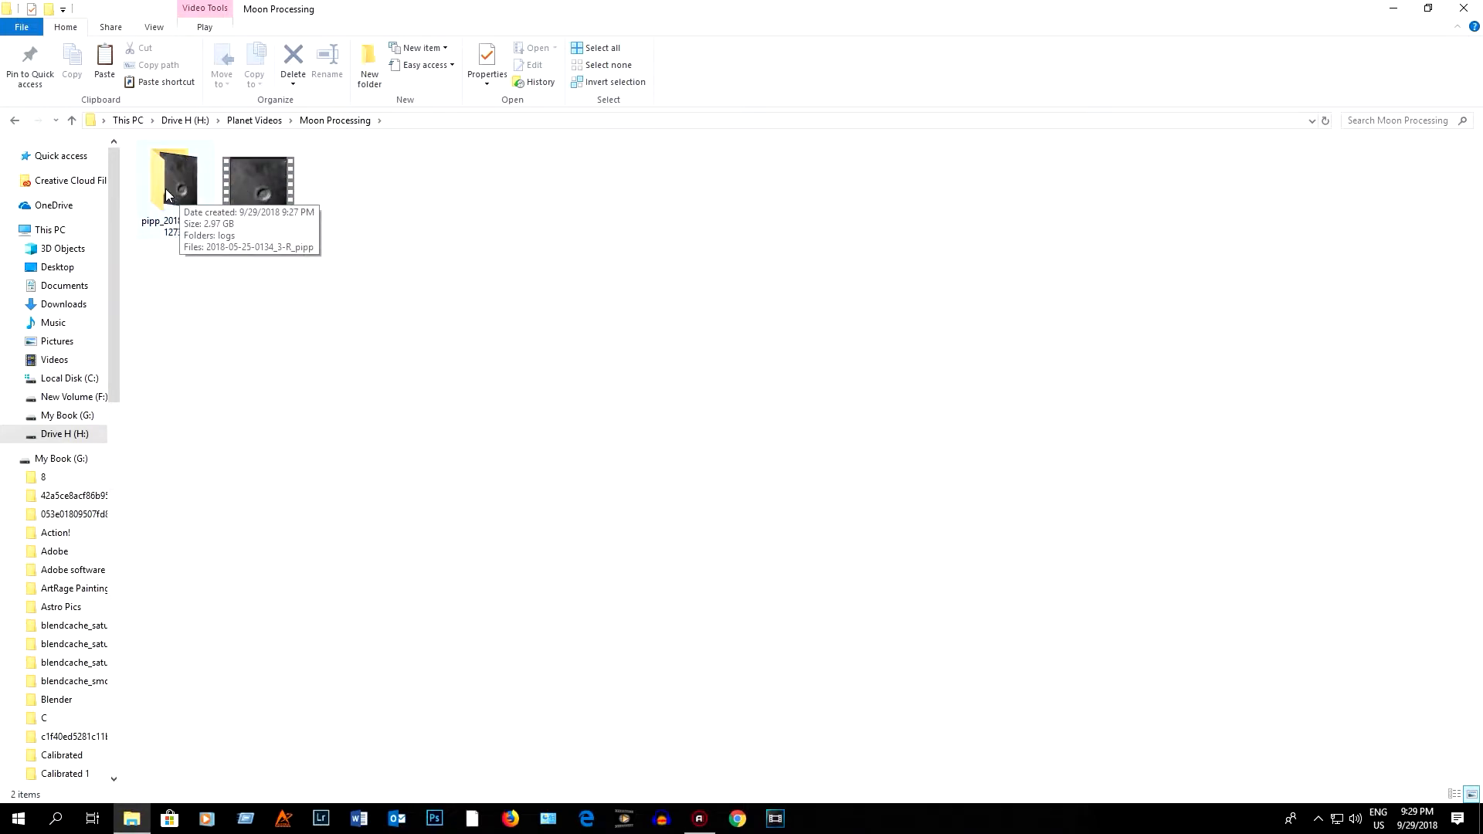
pyautogui.doubleClick(168, 193)
pyautogui.doubleClick(244, 190)
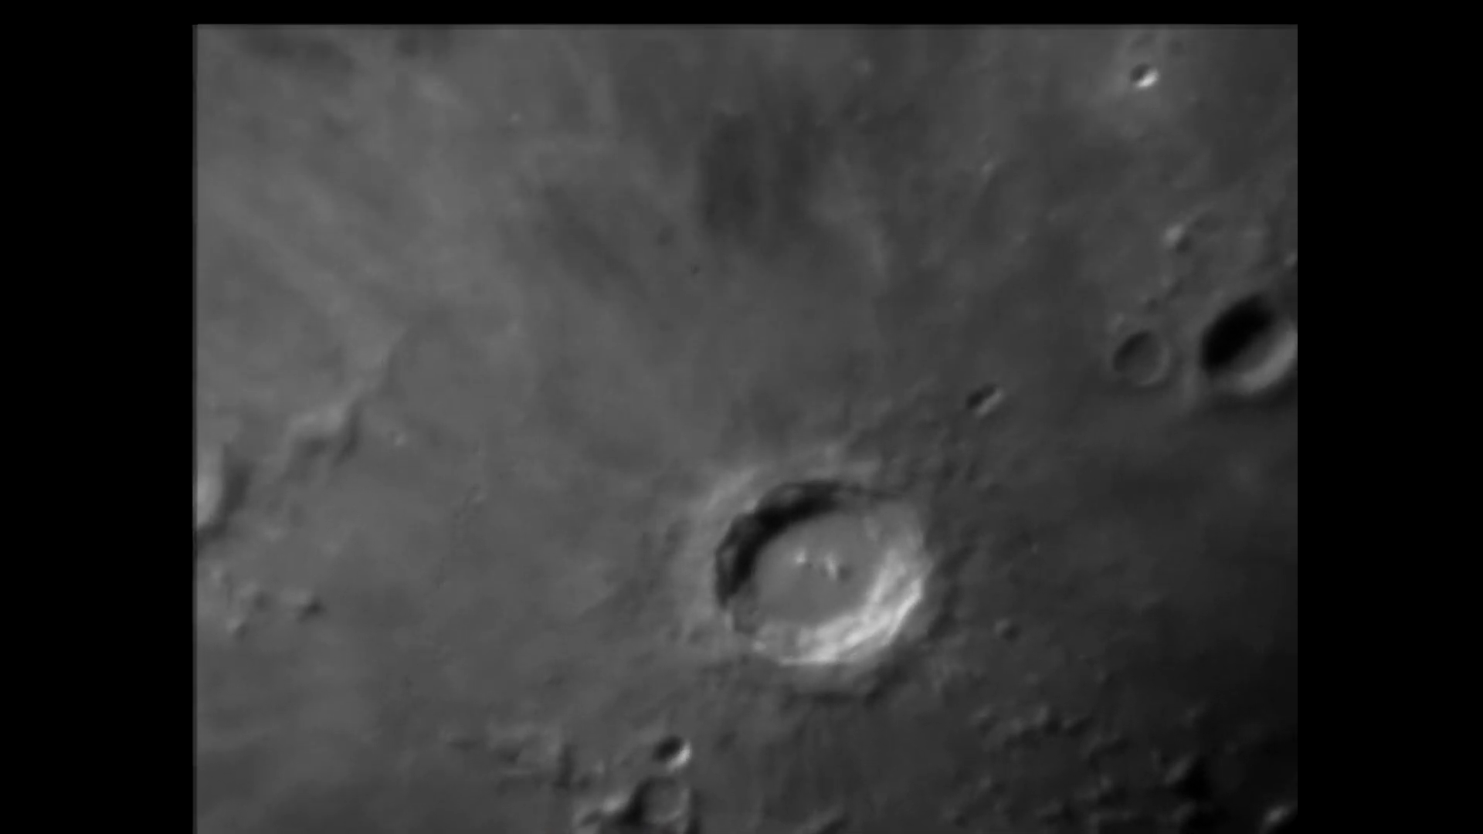
pyautogui.moveTo(497, 26)
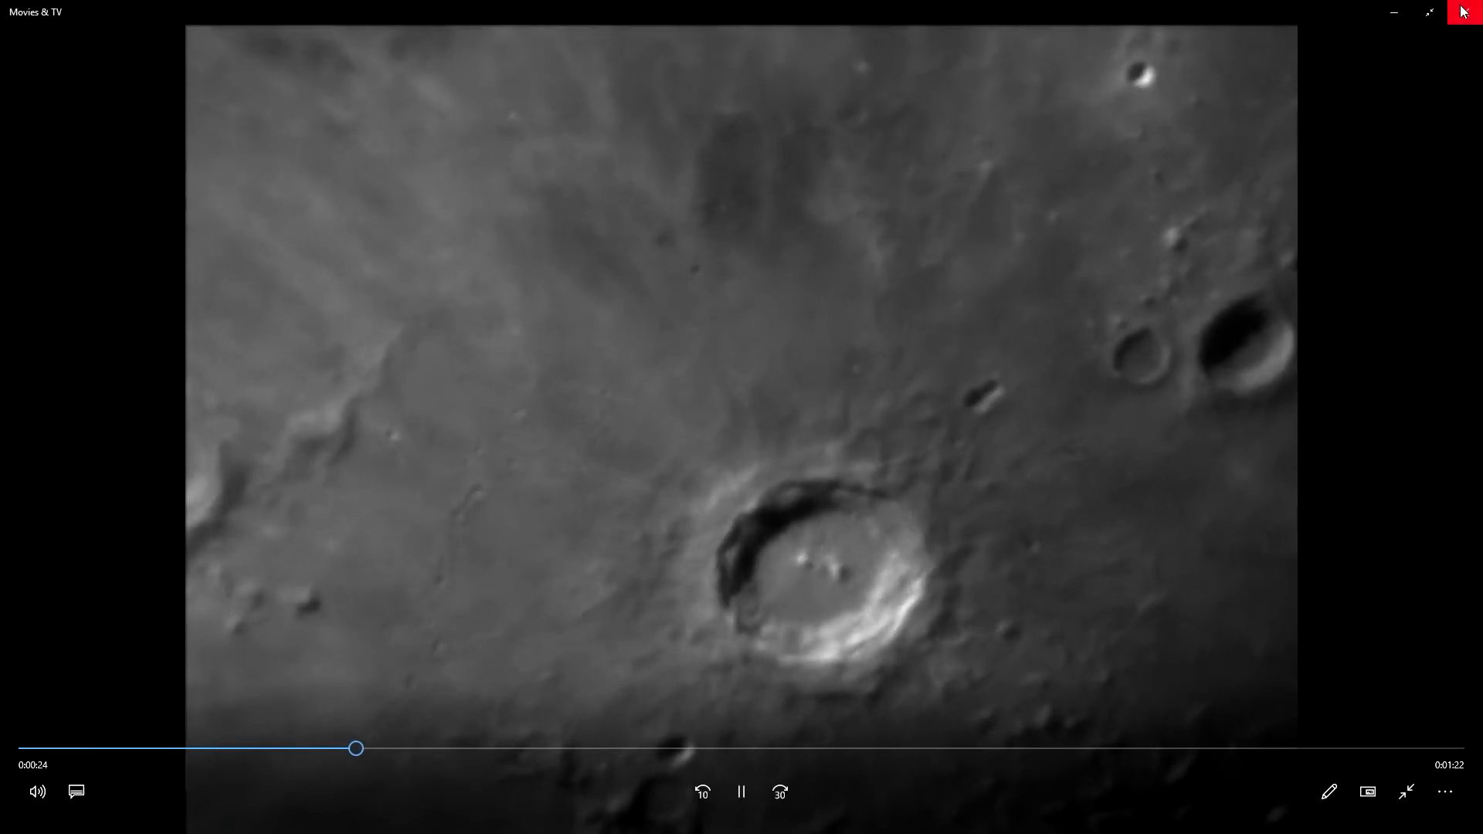
pyautogui.click(1407, 8)
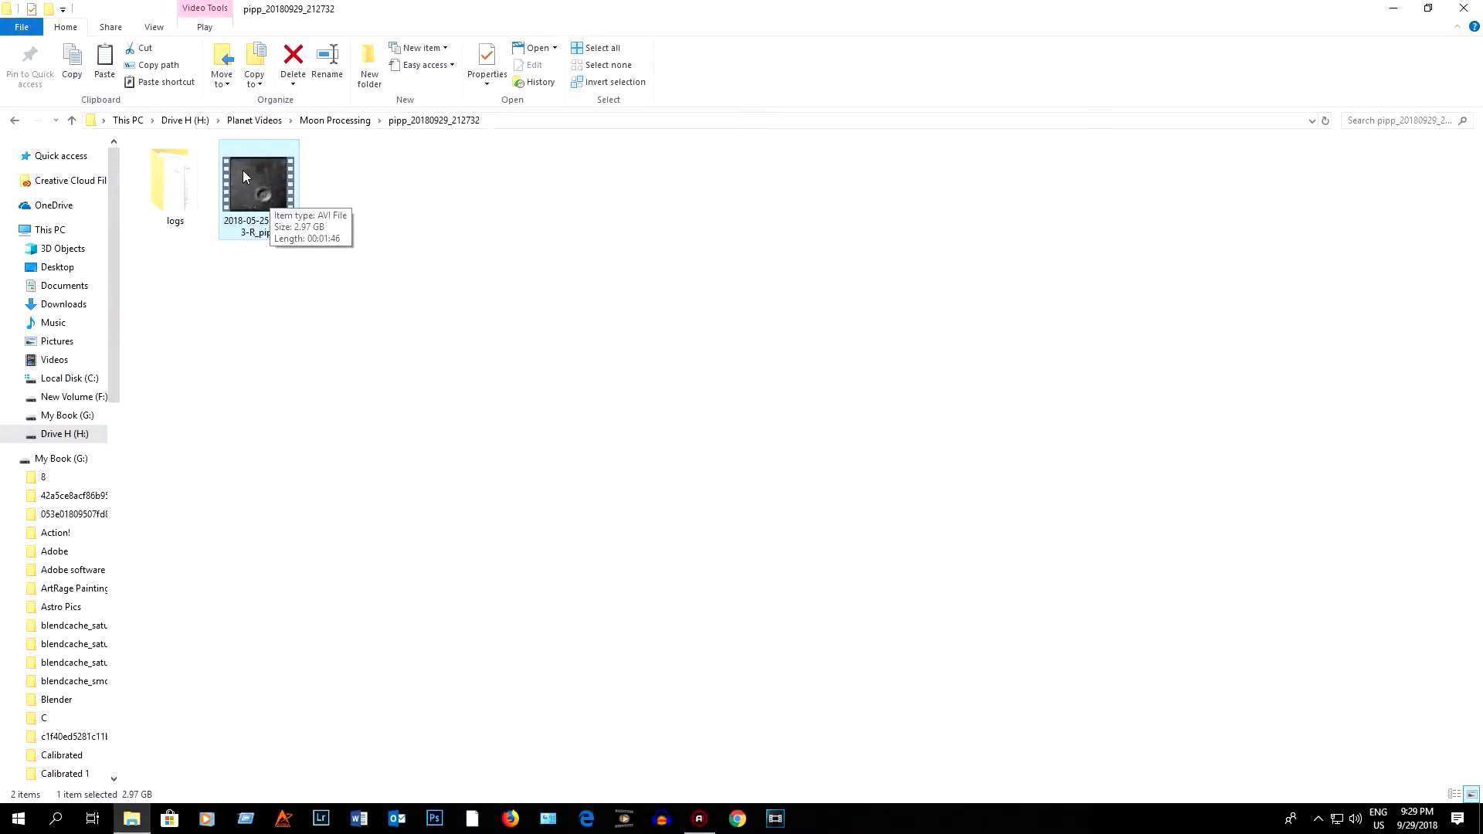
pyautogui.click(1463, 8)
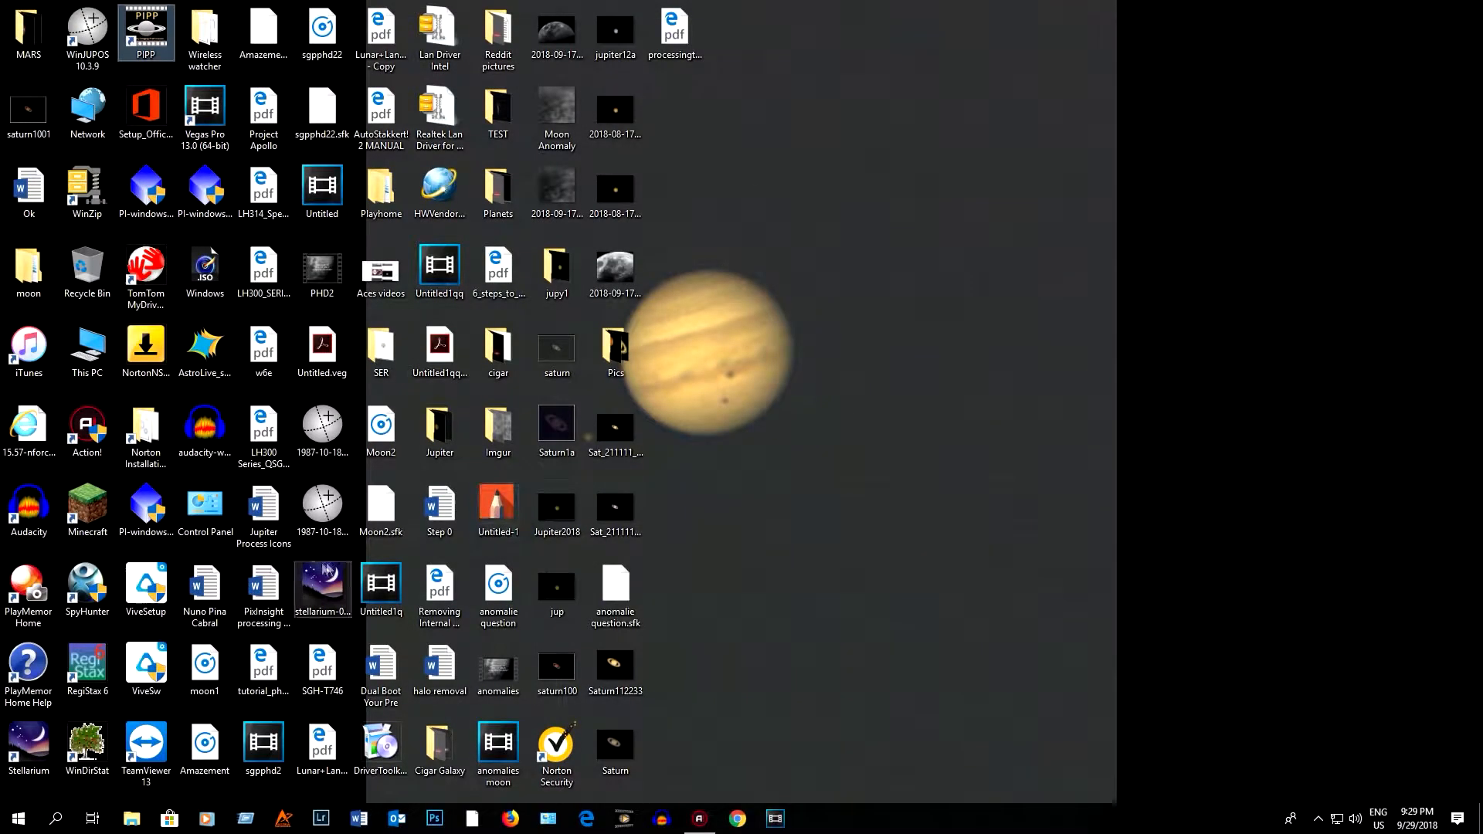
# - Launch AutoStakkert! from the Autostakkert 4 folder in astrophotography on New Volume (F:)
pyautogui.click(132, 820)
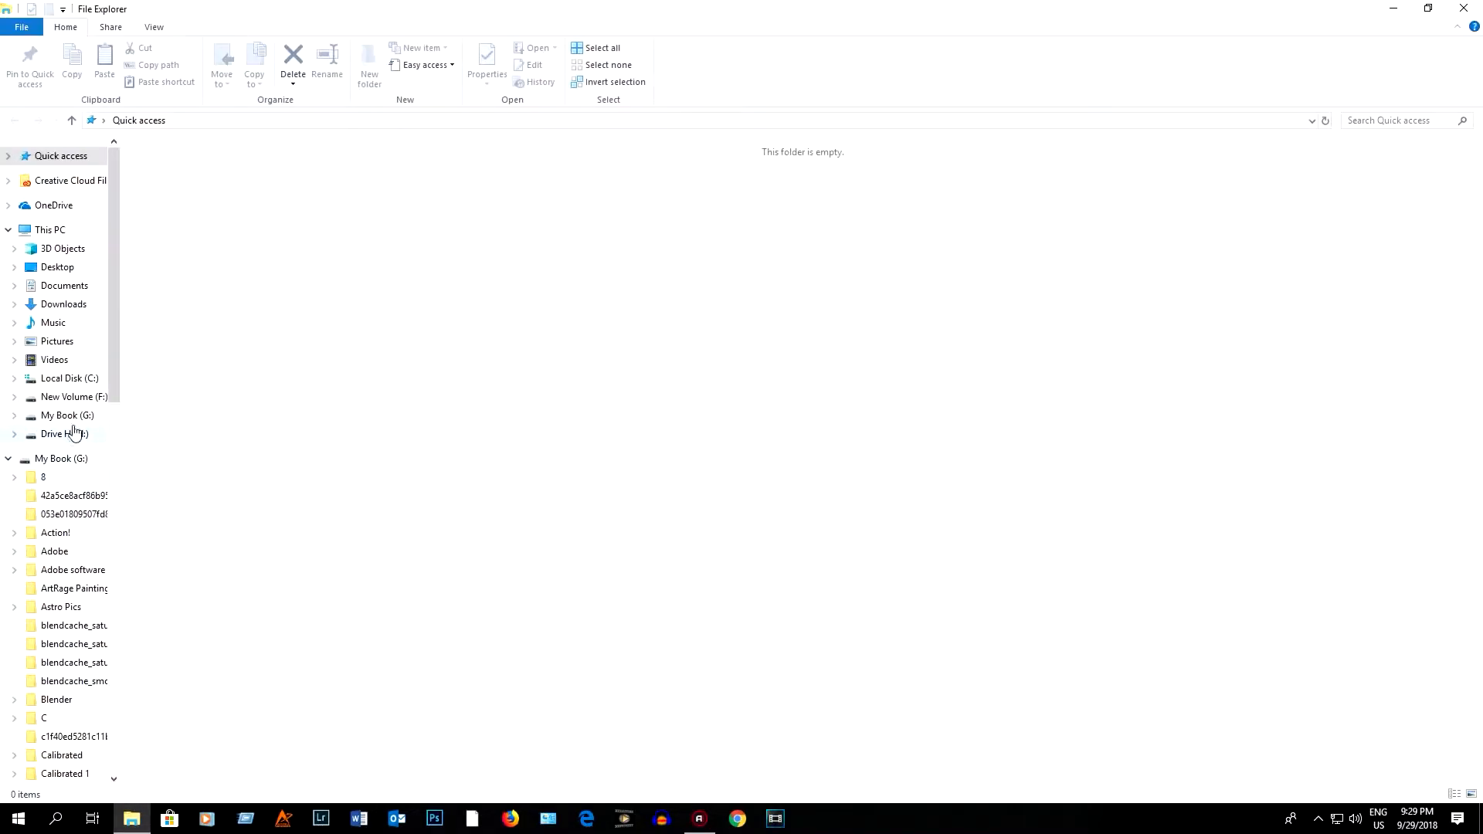
pyautogui.click(75, 399)
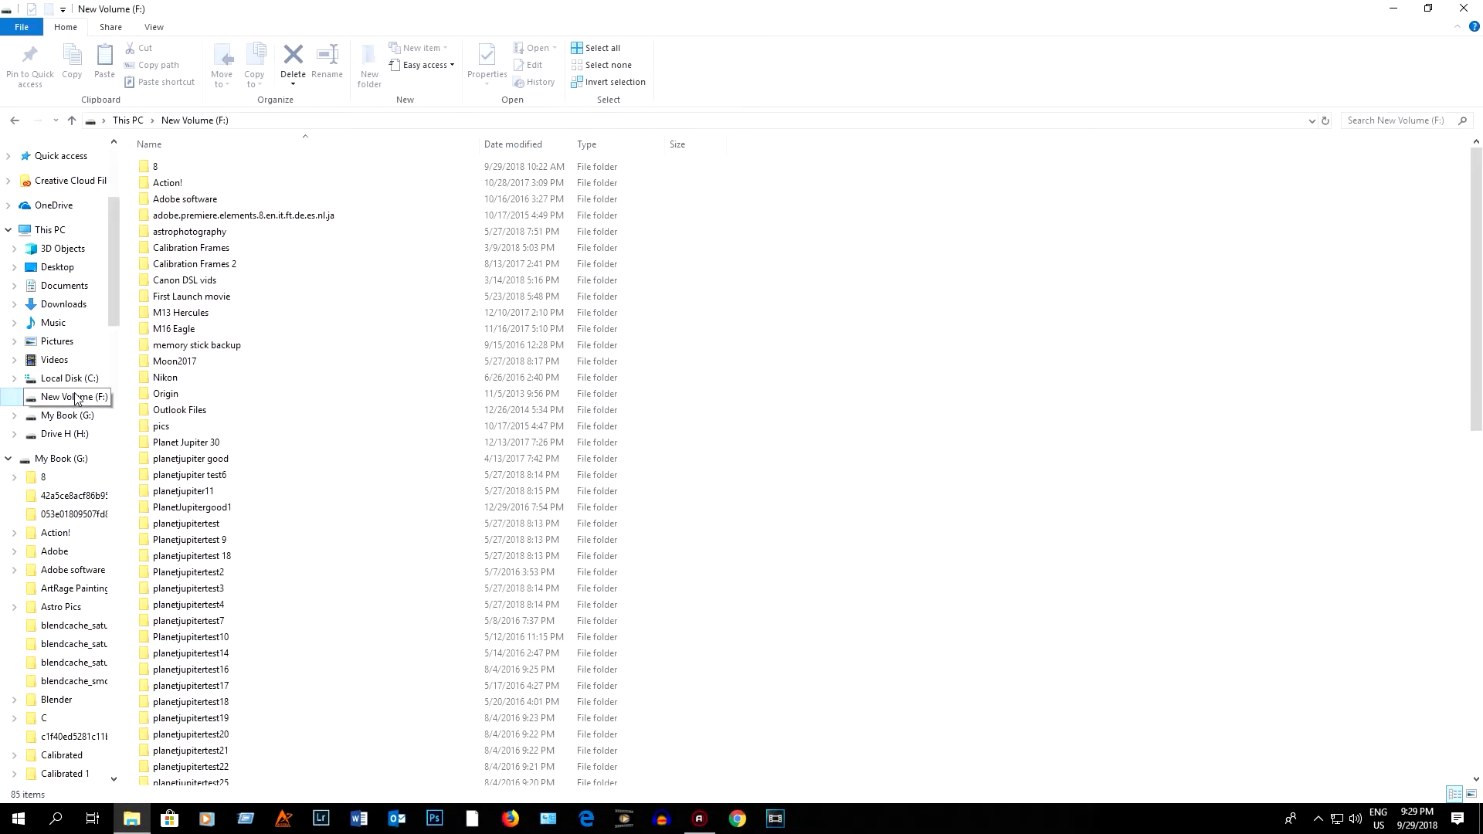
pyautogui.click(172, 237)
pyautogui.doubleClick(172, 237)
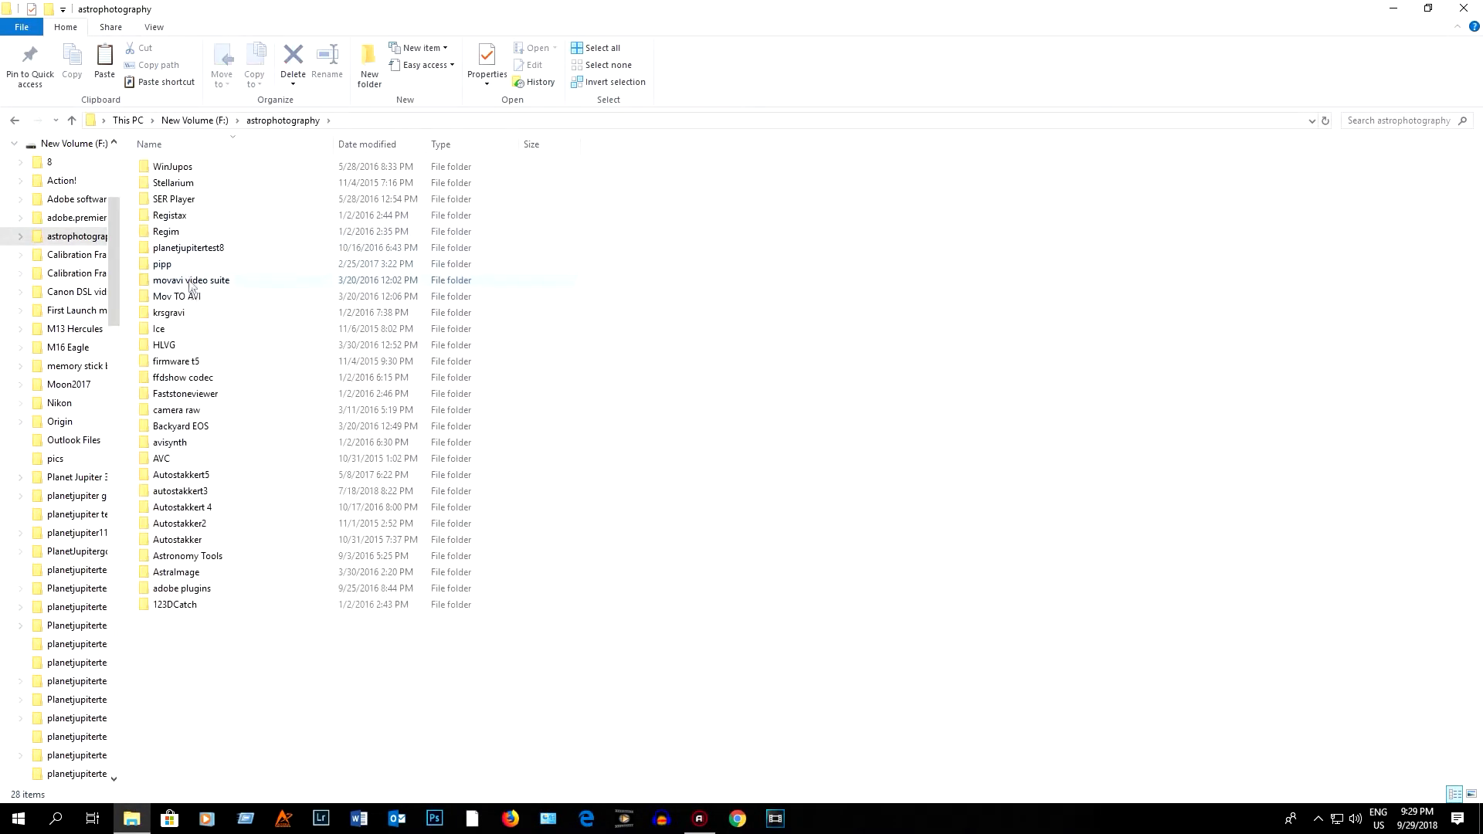
pyautogui.doubleClick(195, 510)
pyautogui.doubleClick(169, 185)
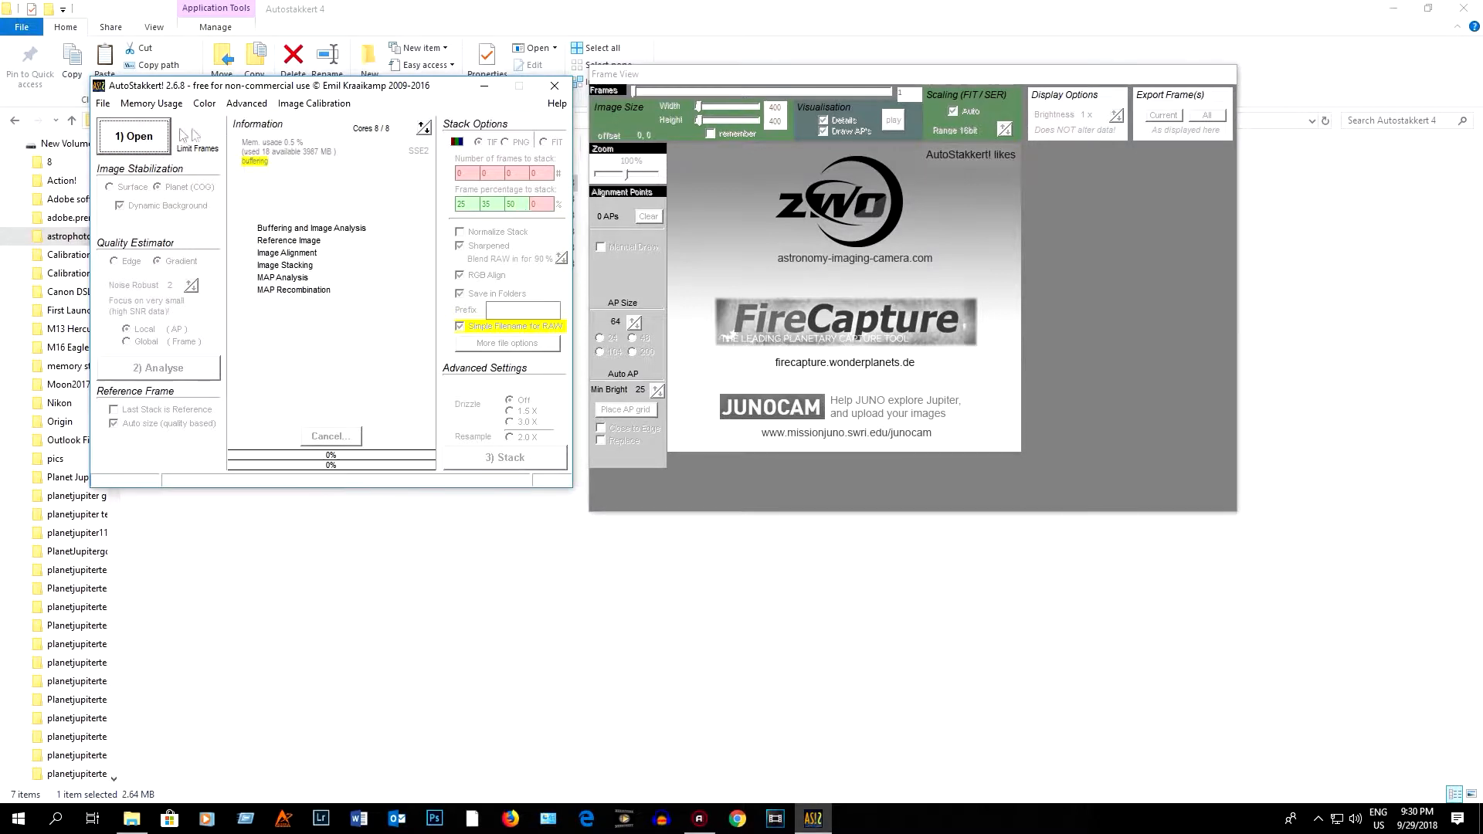
# - Open the stabilised moon video from the pipp_20180929_212732 folder in Drive H's Planet Videos\Moon Processing
pyautogui.click(102, 104)
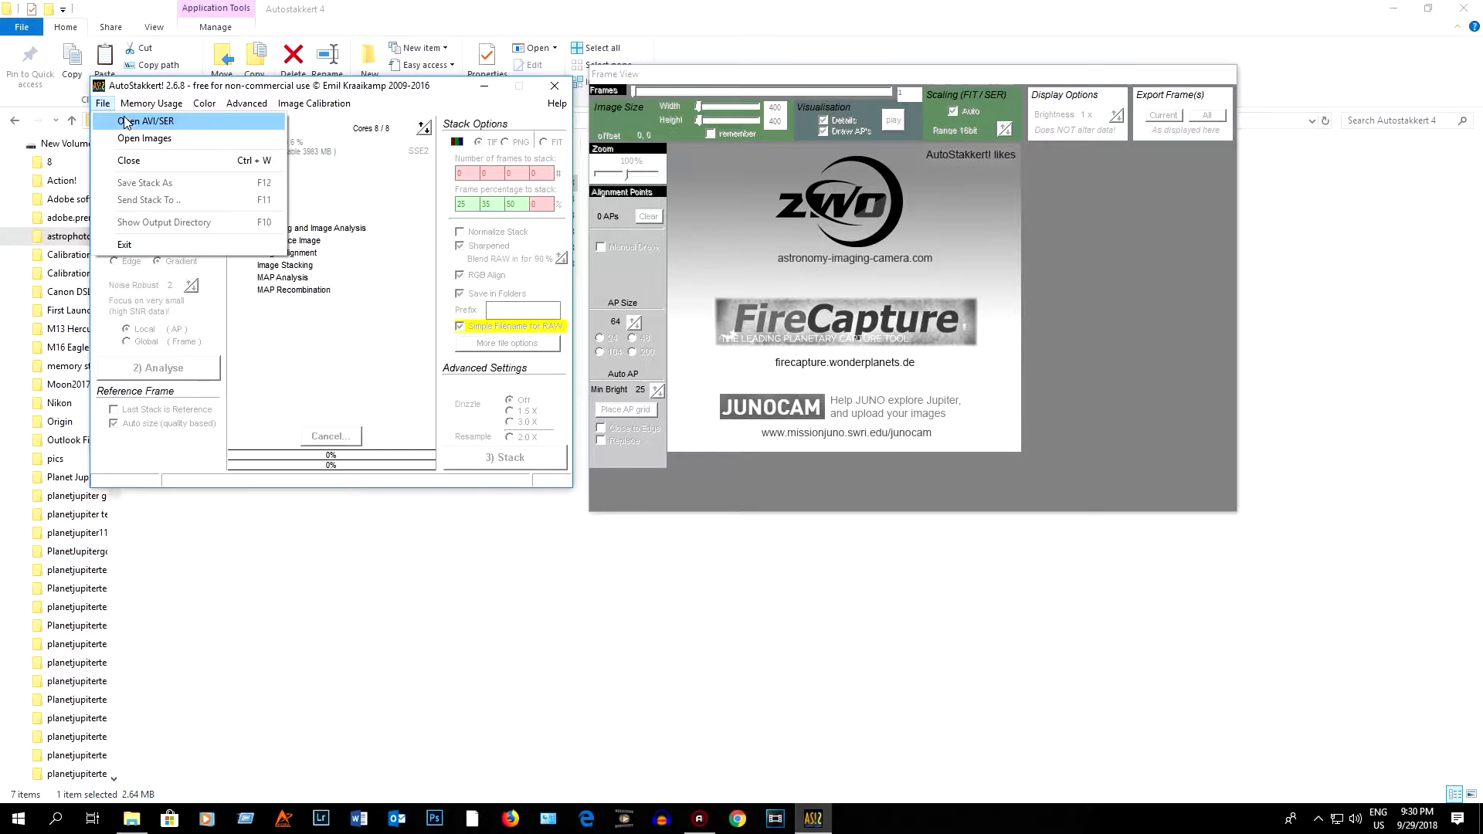
pyautogui.click(126, 122)
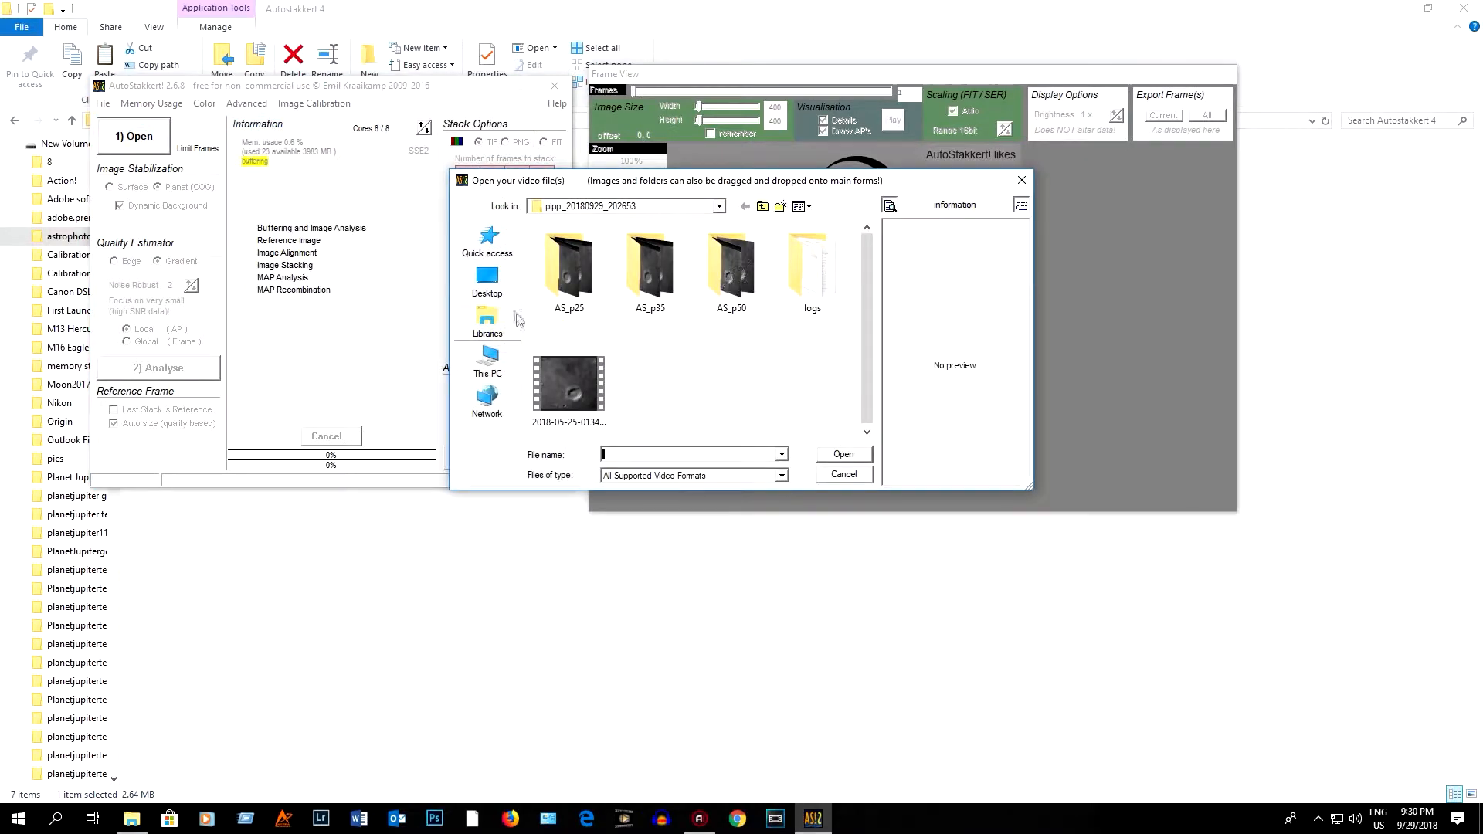
pyautogui.click(488, 359)
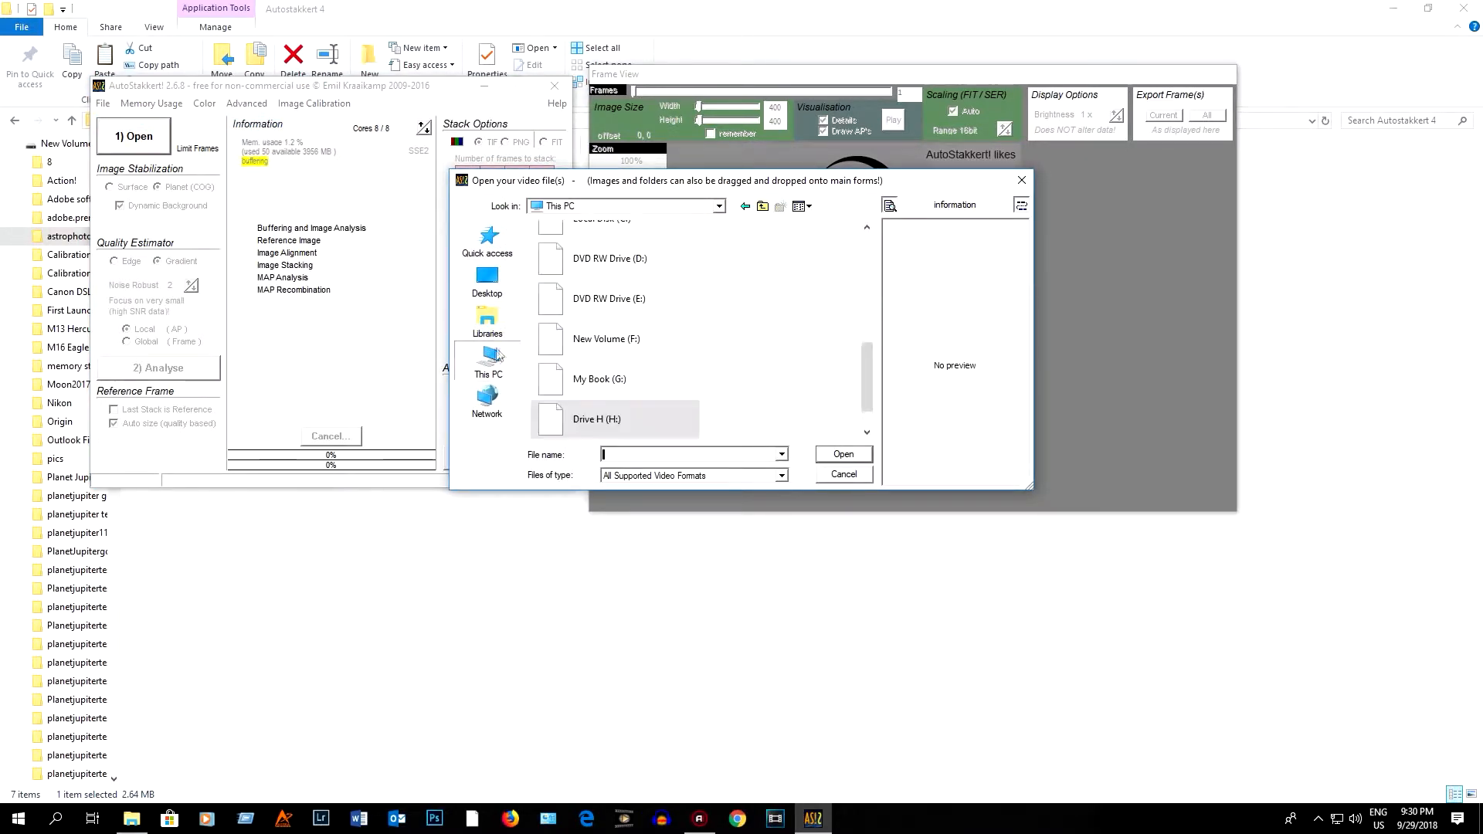
pyautogui.doubleClick(595, 415)
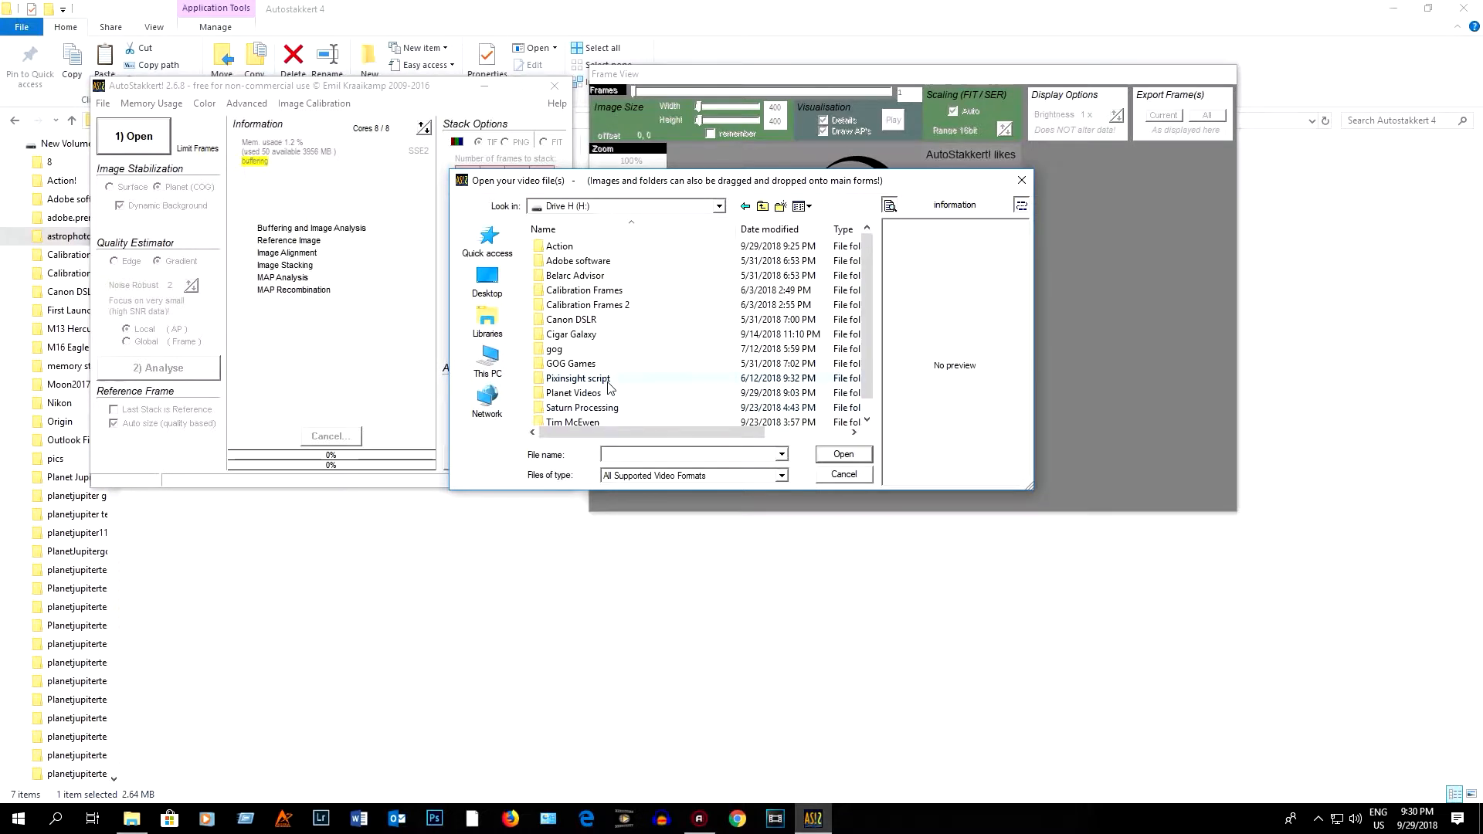
pyautogui.doubleClick(576, 393)
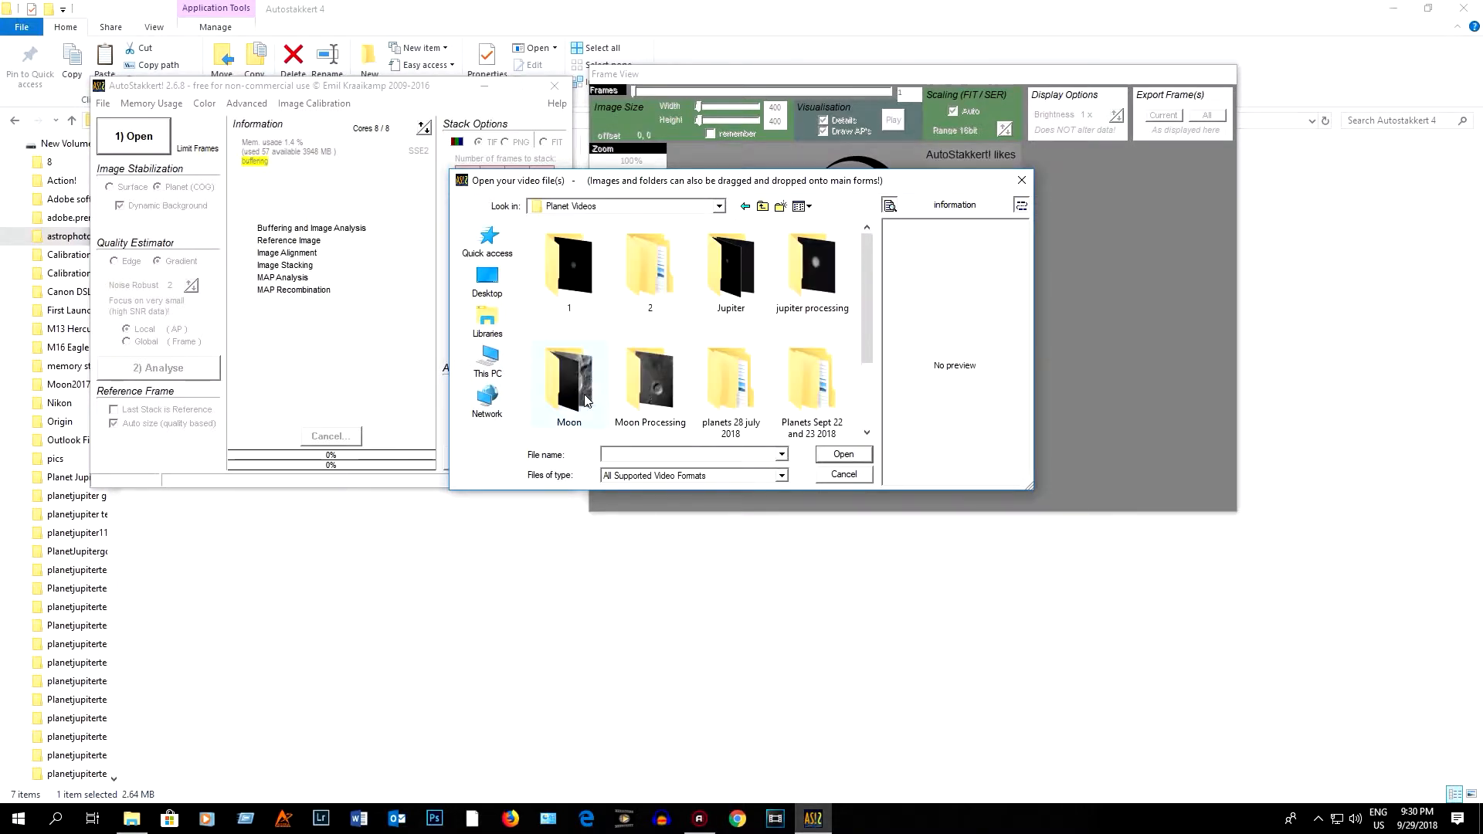
pyautogui.doubleClick(658, 376)
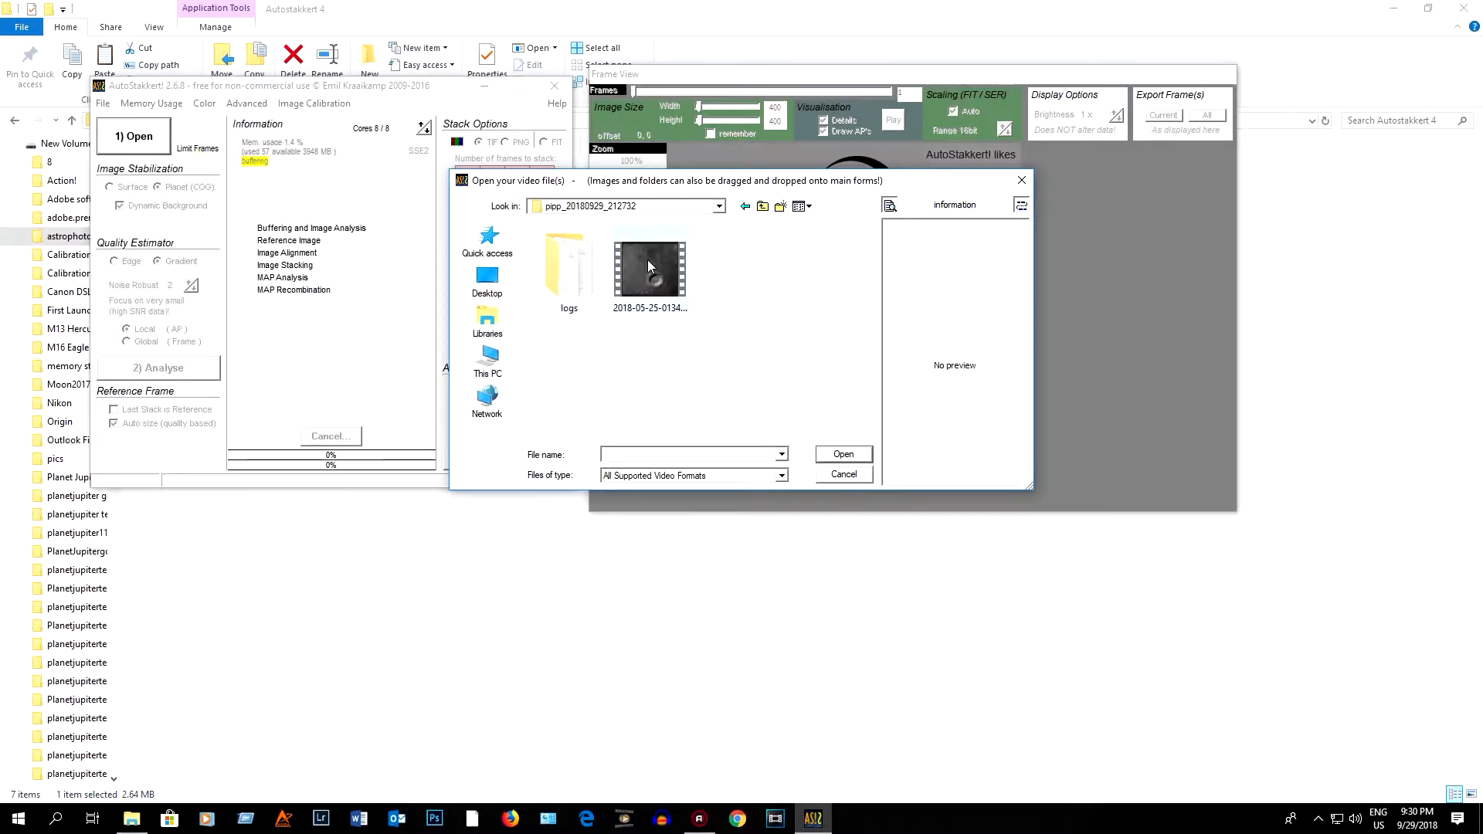
pyautogui.doubleClick(649, 266)
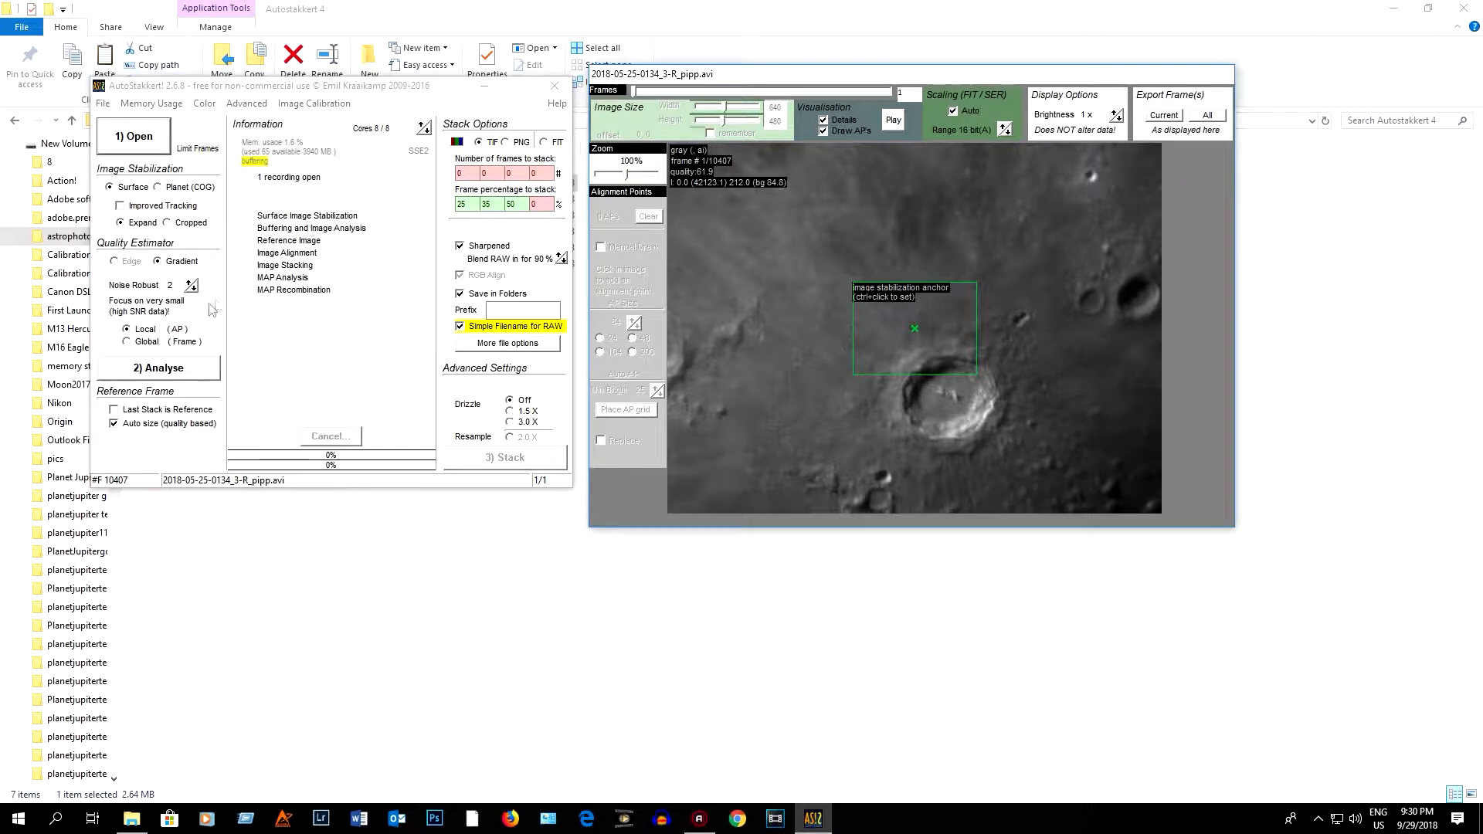
# - Analyse the video's frames with Surface stabilization and the Gradient quality estimator, leaving color detection on Auto Detect
pyautogui.click(141, 369)
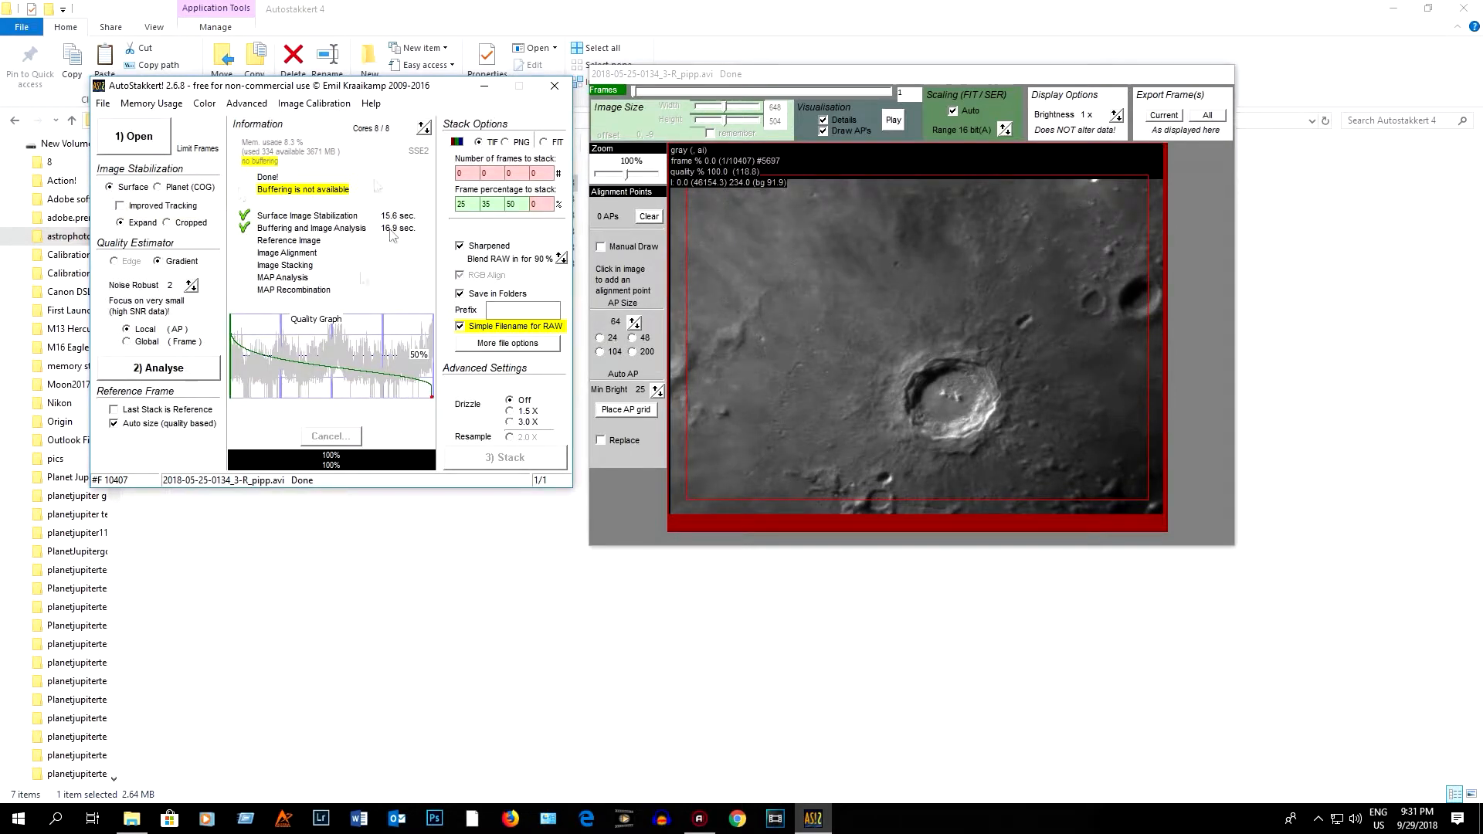
pyautogui.click(205, 110)
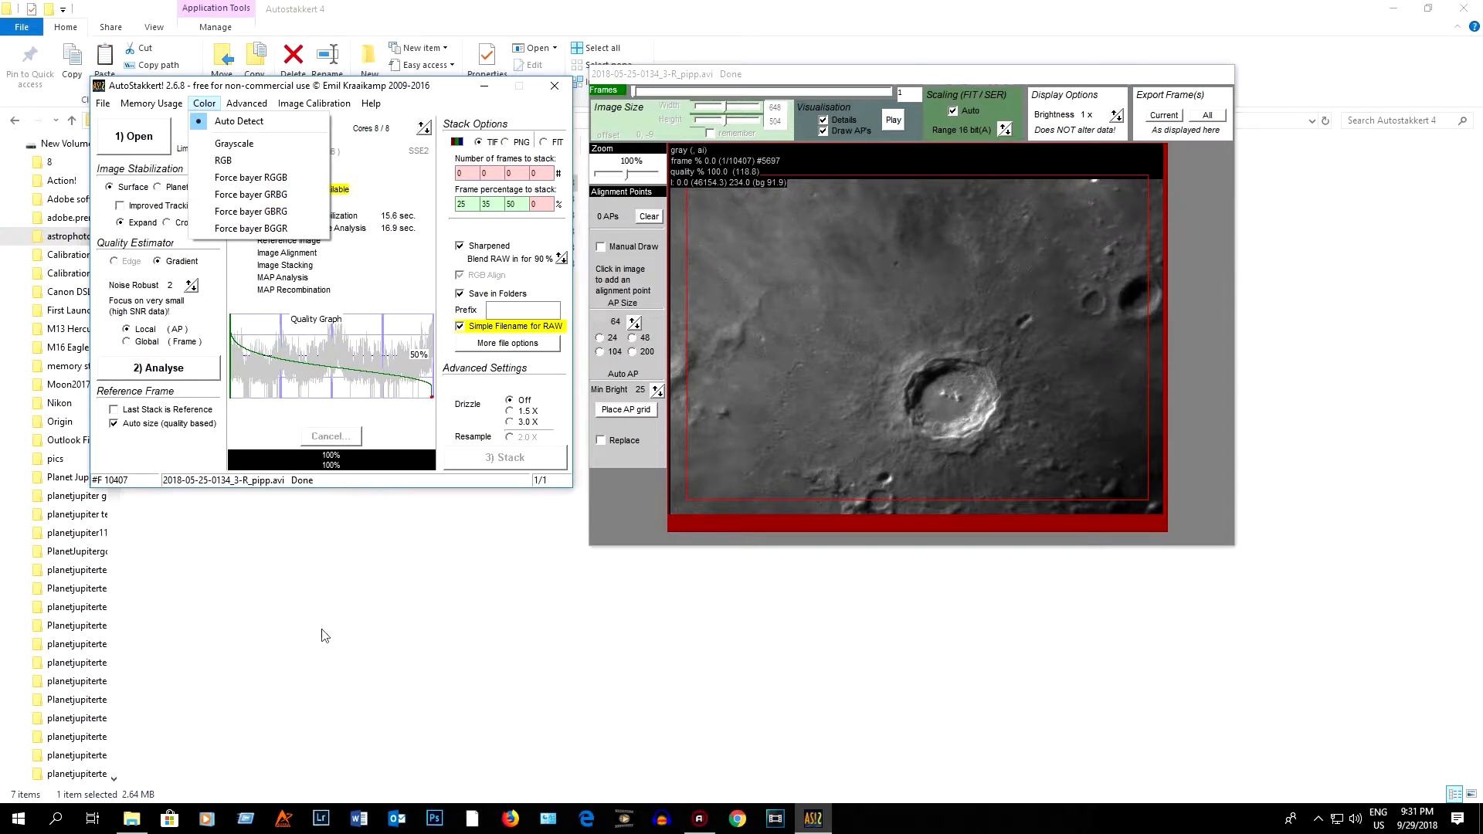
pyautogui.click(299, 603)
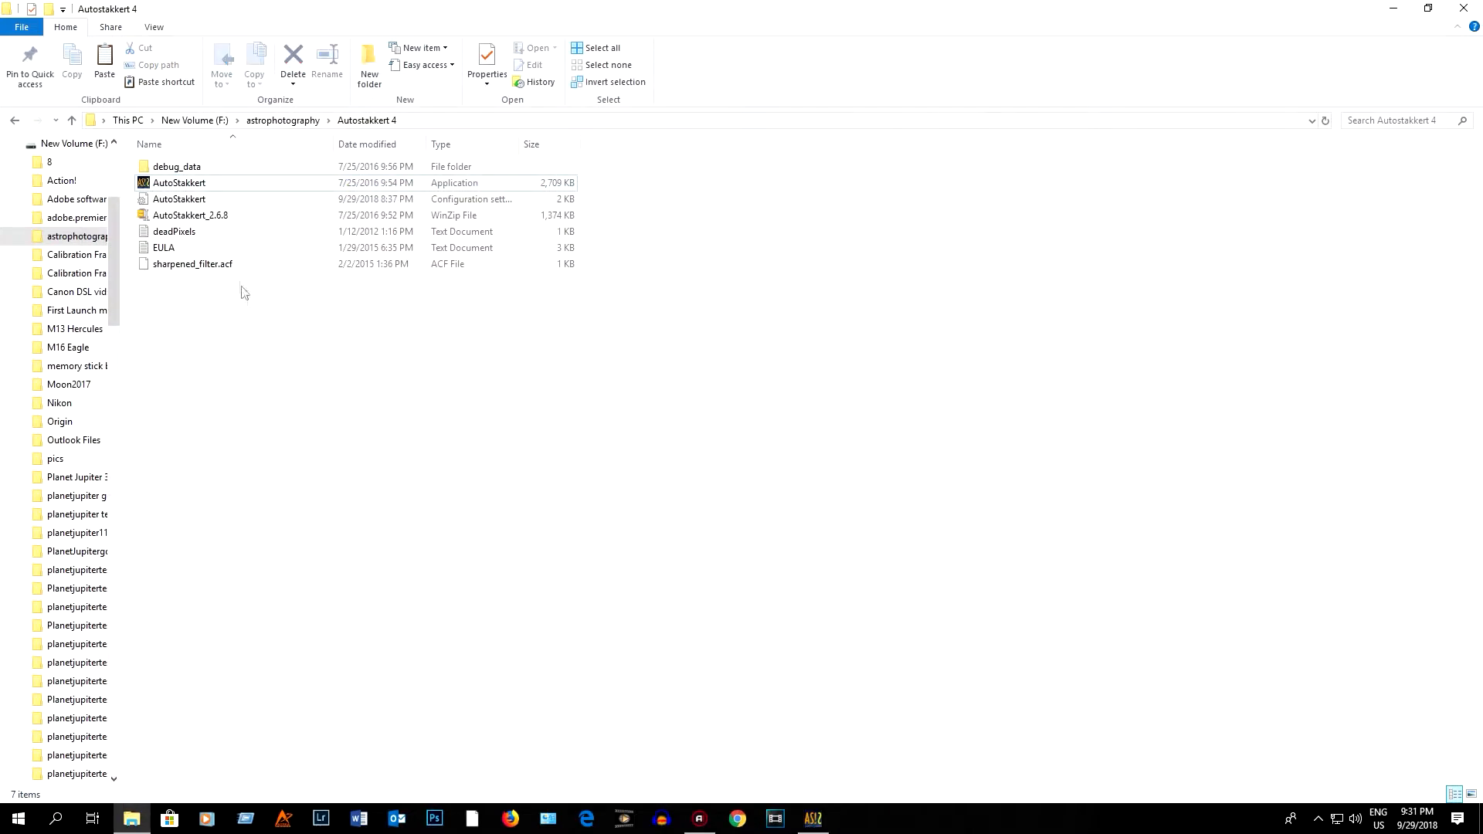
pyautogui.click(810, 817)
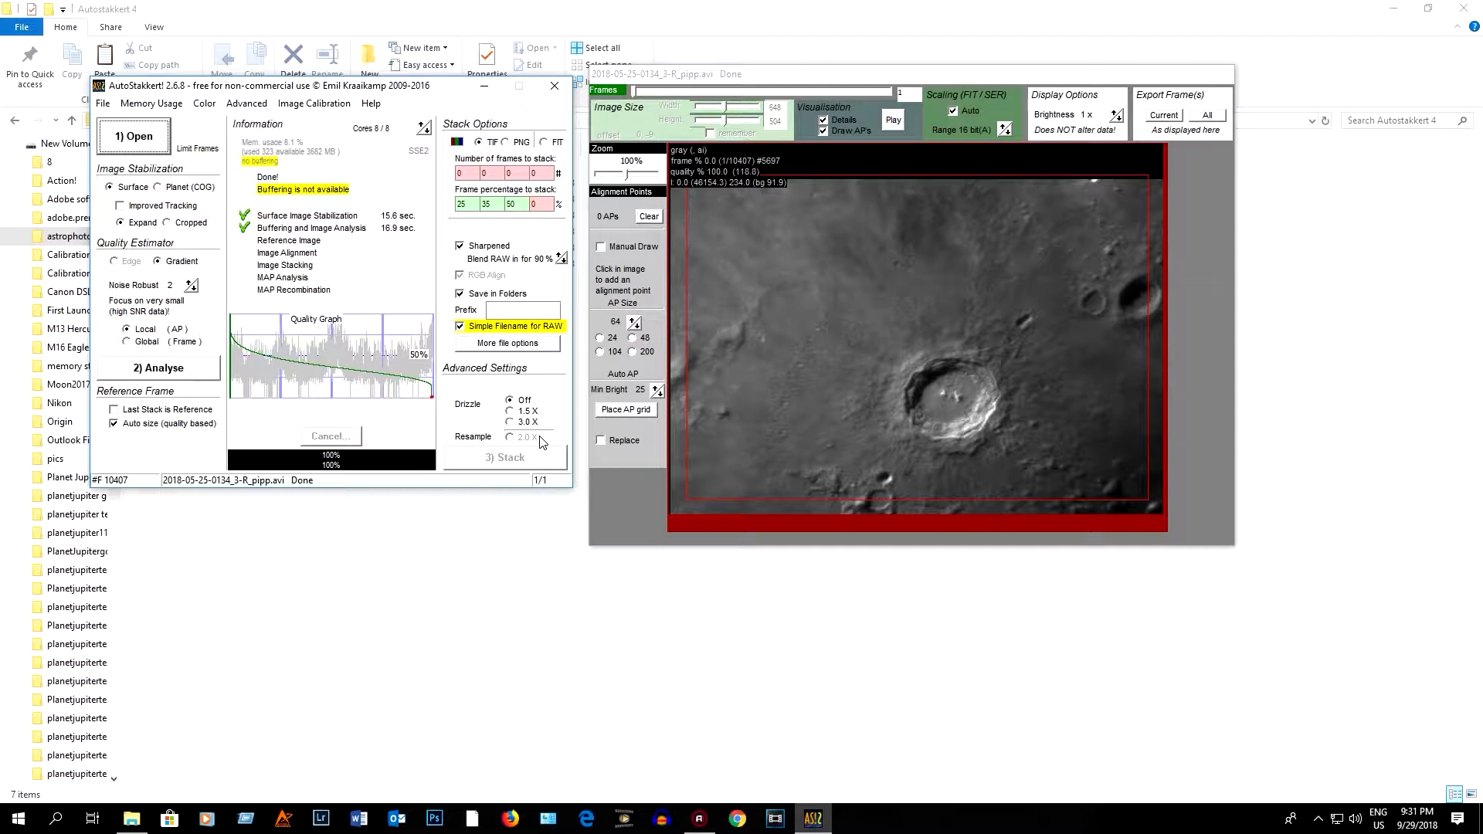
# - Place a trial alignment point grid with AP size 64 over the first frame, and clear it
pyautogui.click(676, 373)
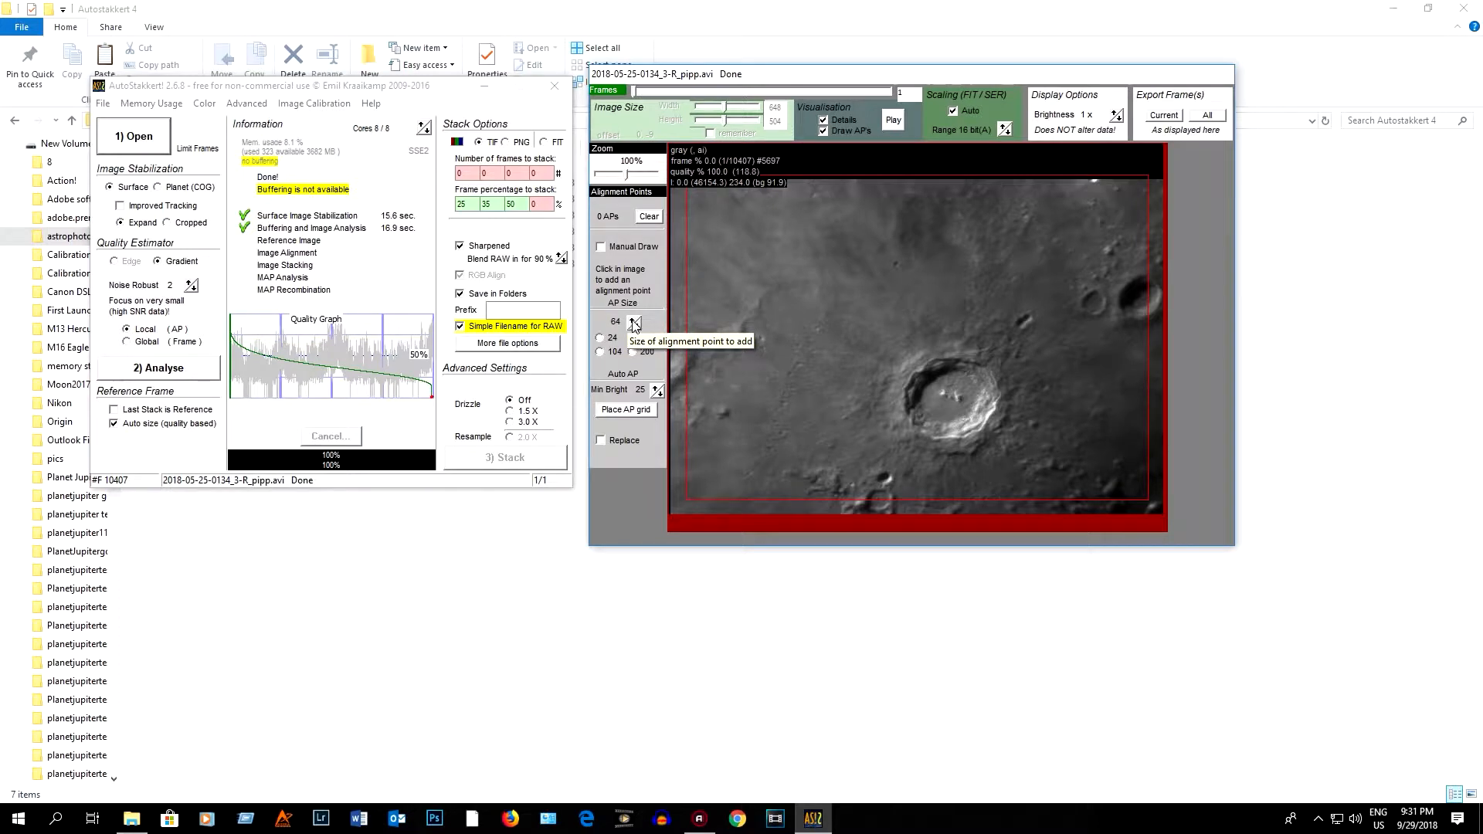
pyautogui.click(618, 411)
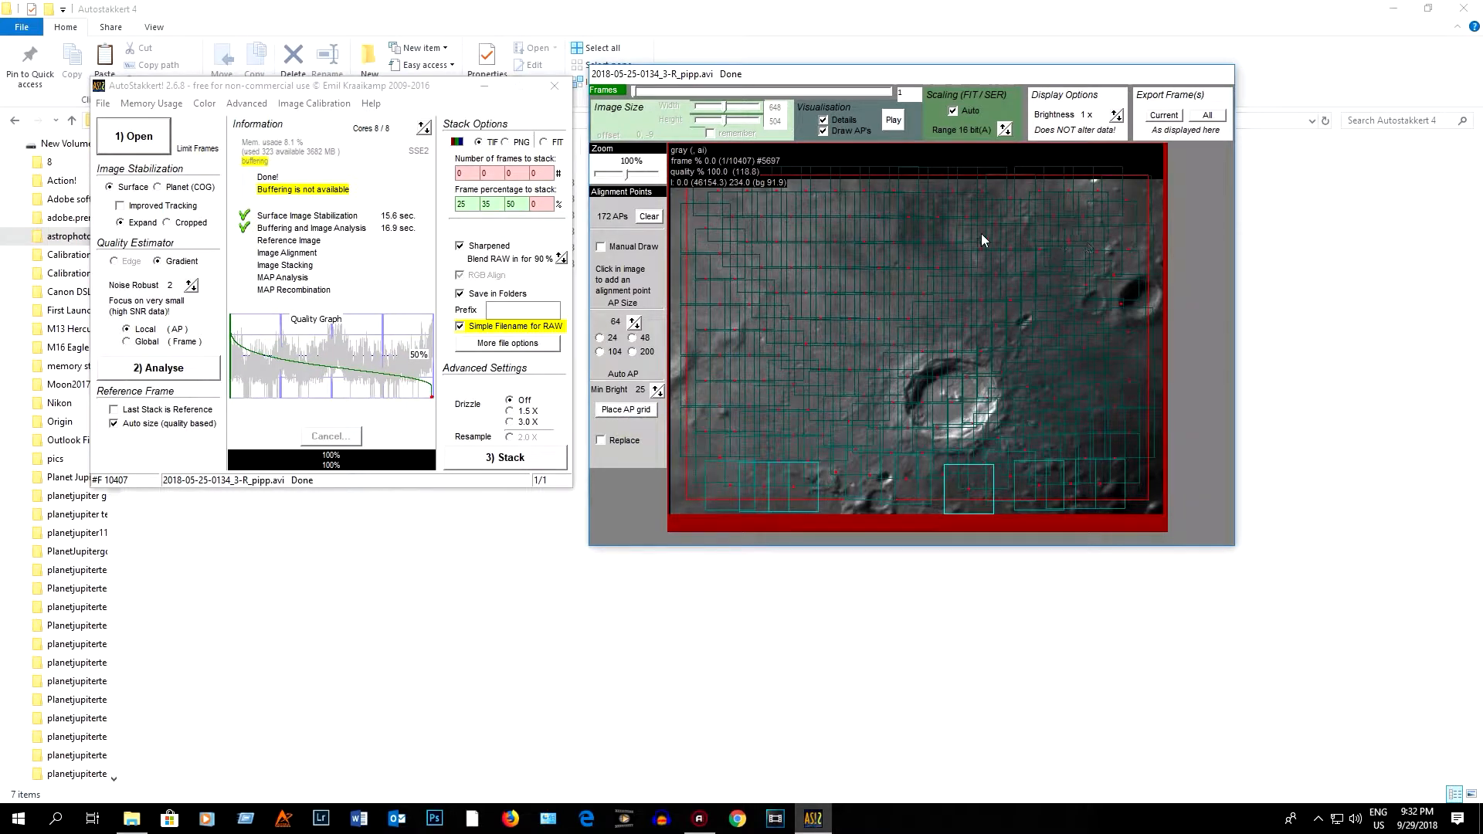
pyautogui.click(649, 216)
# - Go to frame 347 of the quality-sorted frames and place an alignment point grid with AP size 64
pyautogui.click(632, 91)
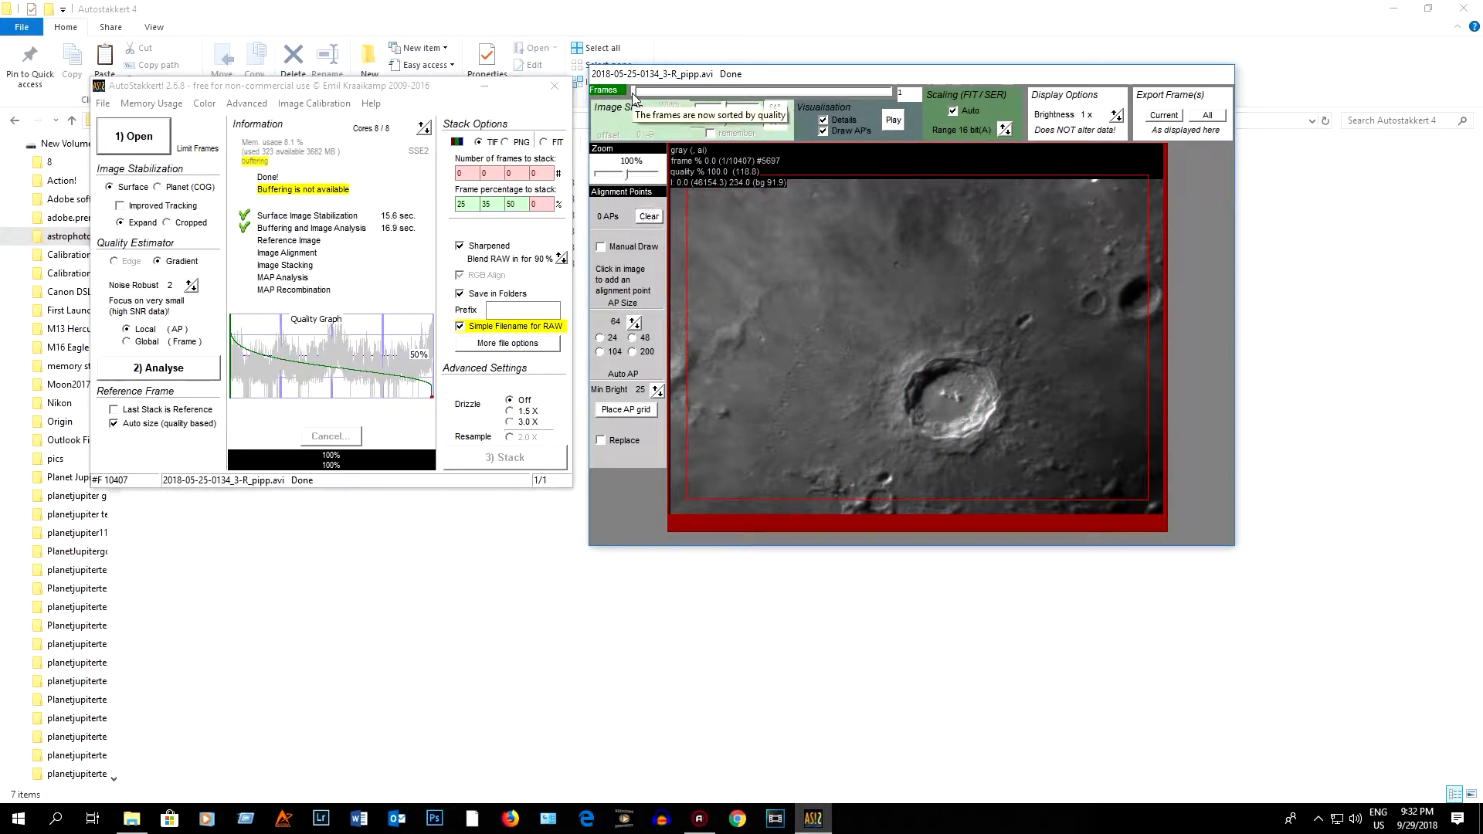
pyautogui.moveTo(634, 94); pyautogui.dragTo(640, 94)
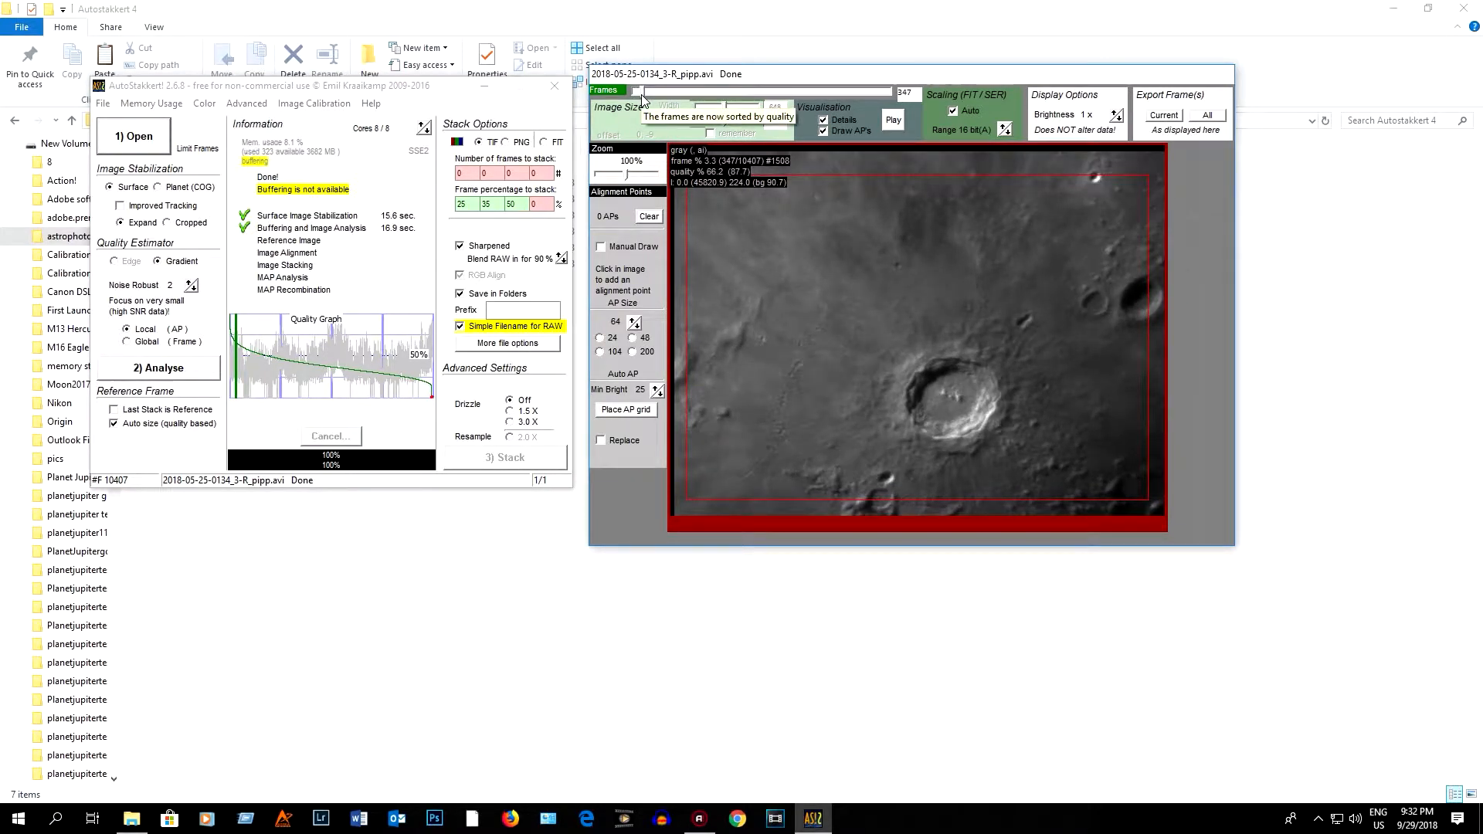
pyautogui.click(614, 412)
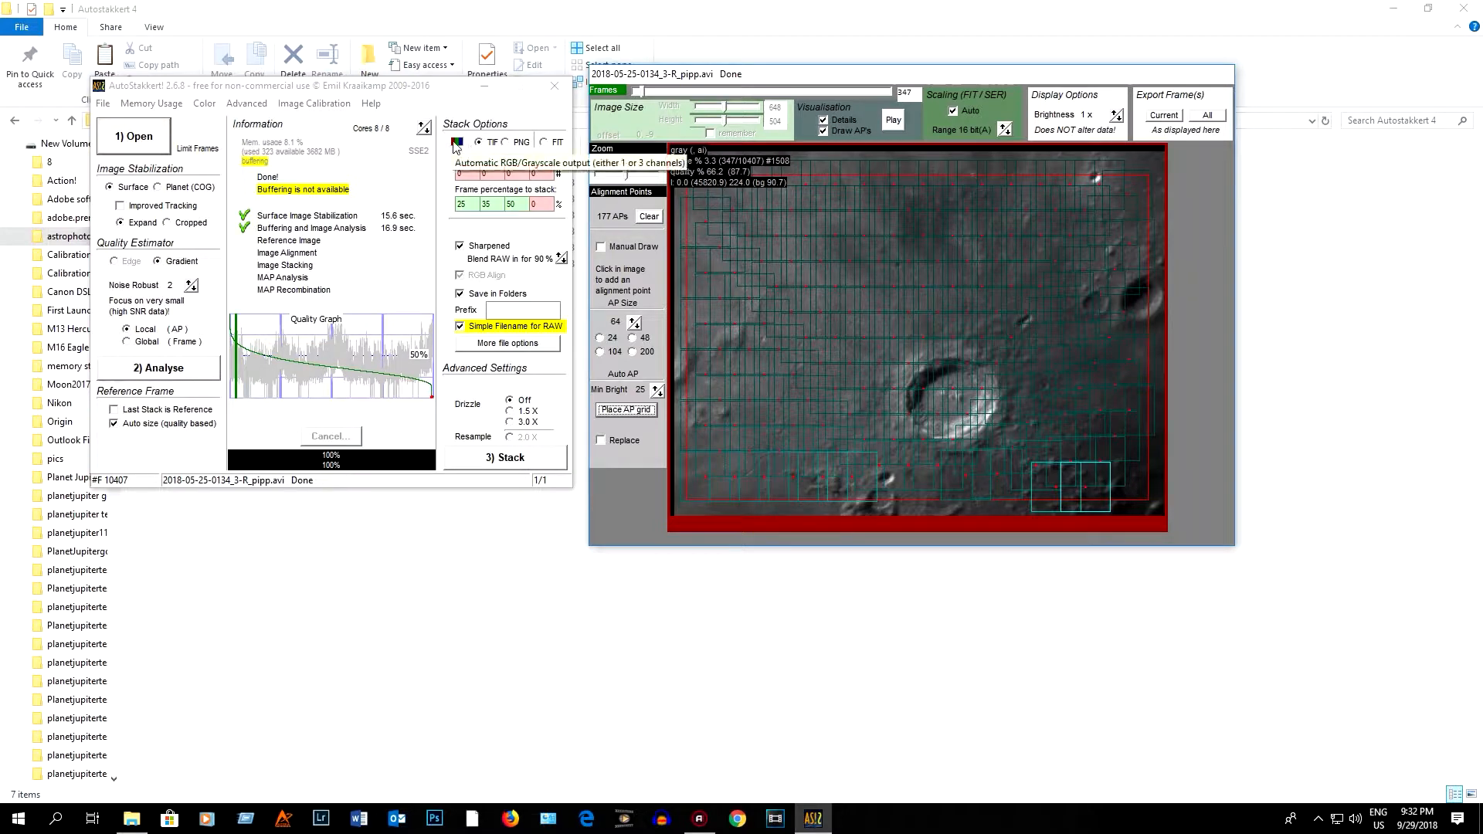
# - Stack 25, 35 and 50 percent of the frames as TIF, and close AutoStakkert! and its folder window when stacking is complete
pyautogui.click(491, 172)
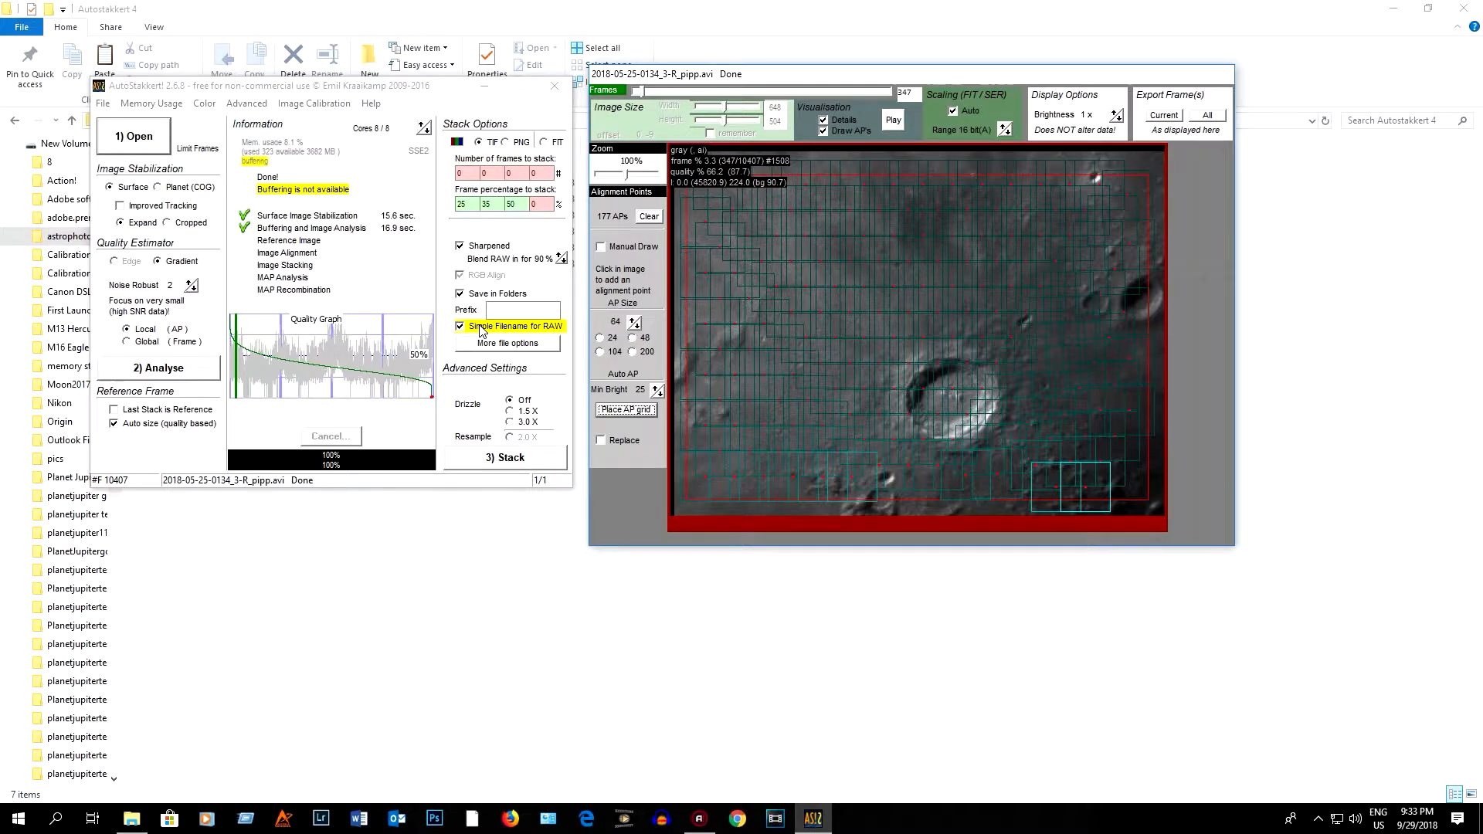
pyautogui.click(508, 457)
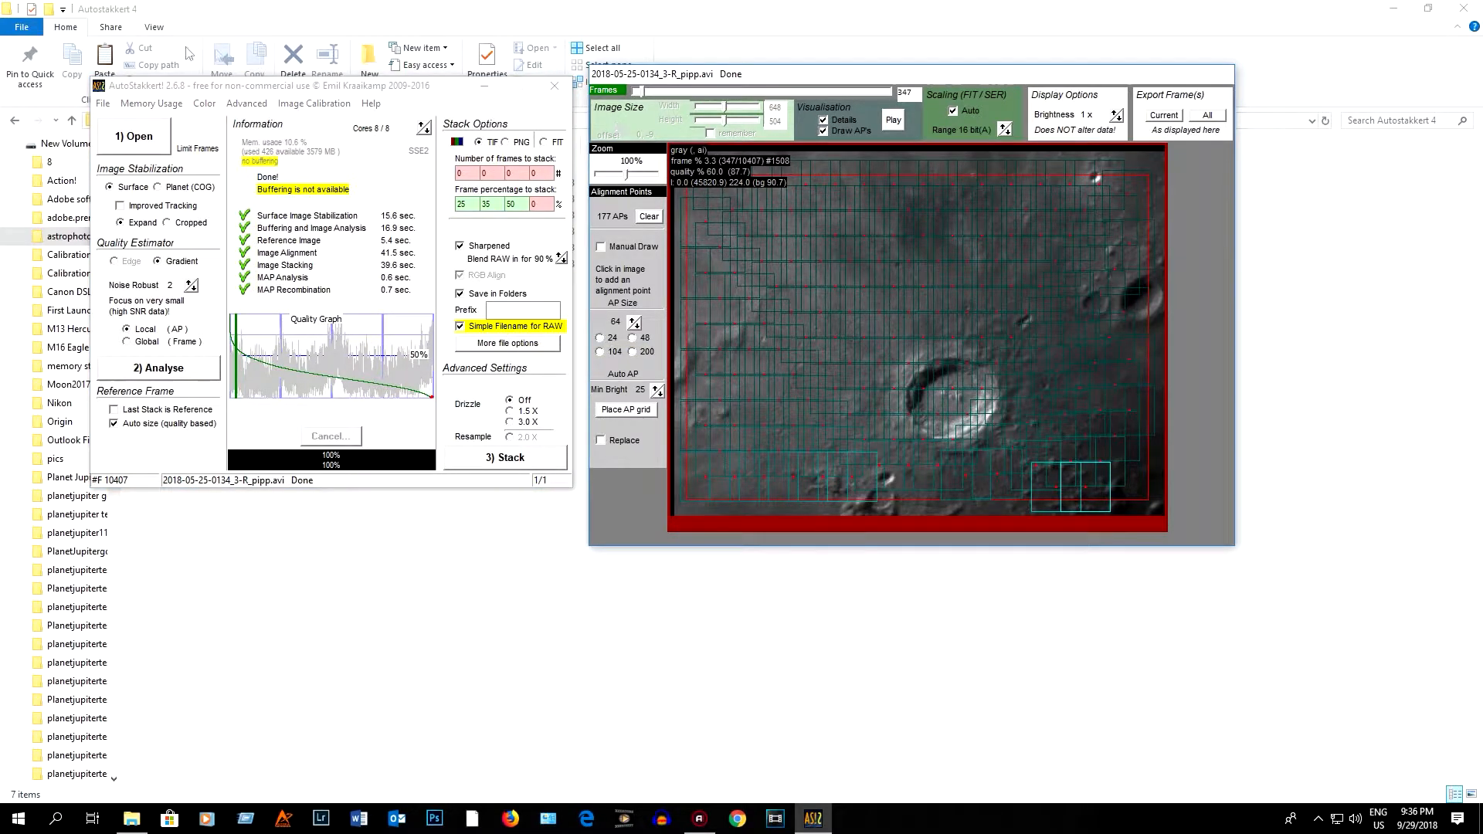
pyautogui.click(555, 89)
pyautogui.click(554, 89)
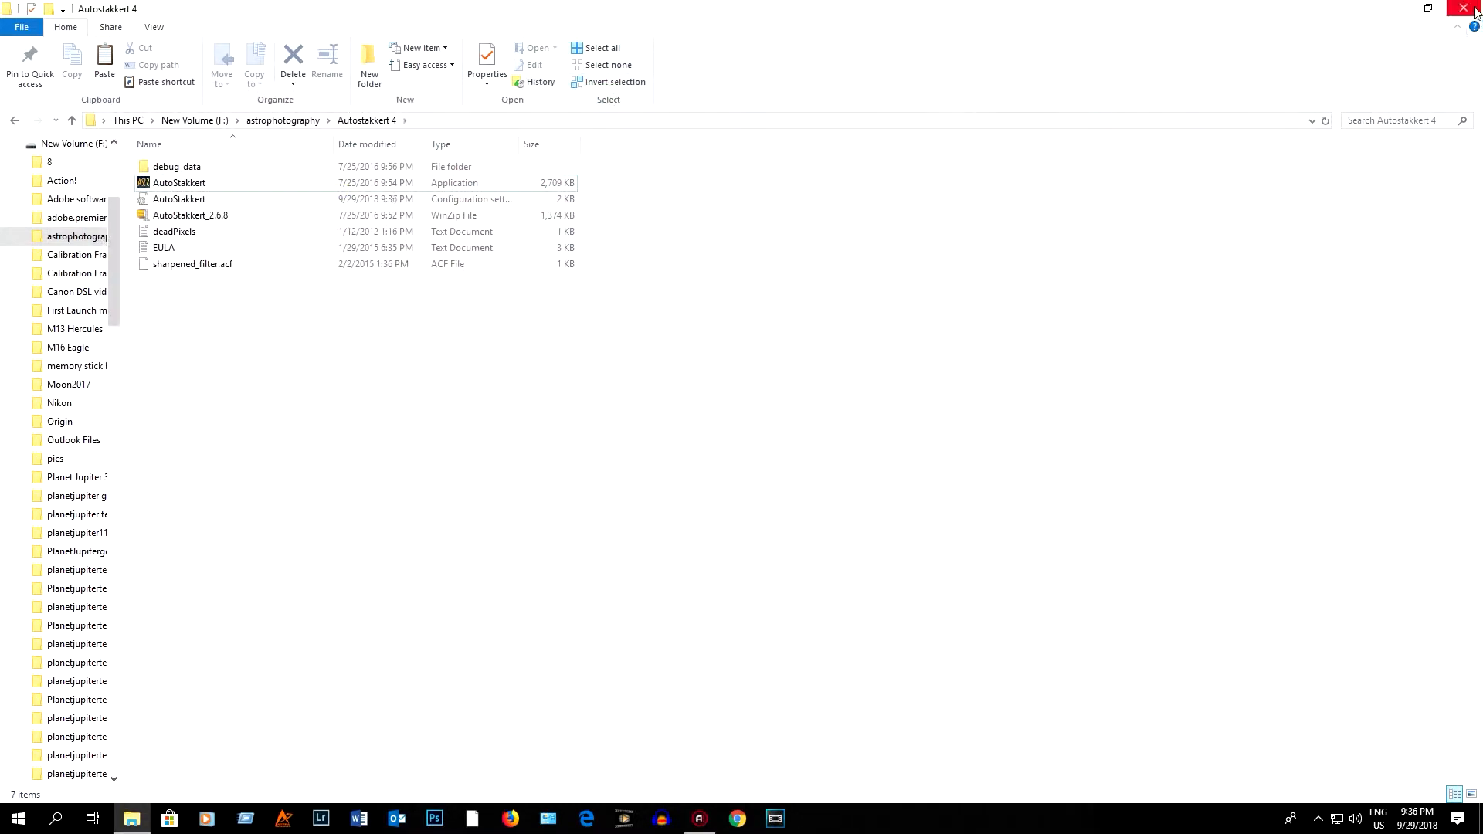
pyautogui.click(1473, 13)
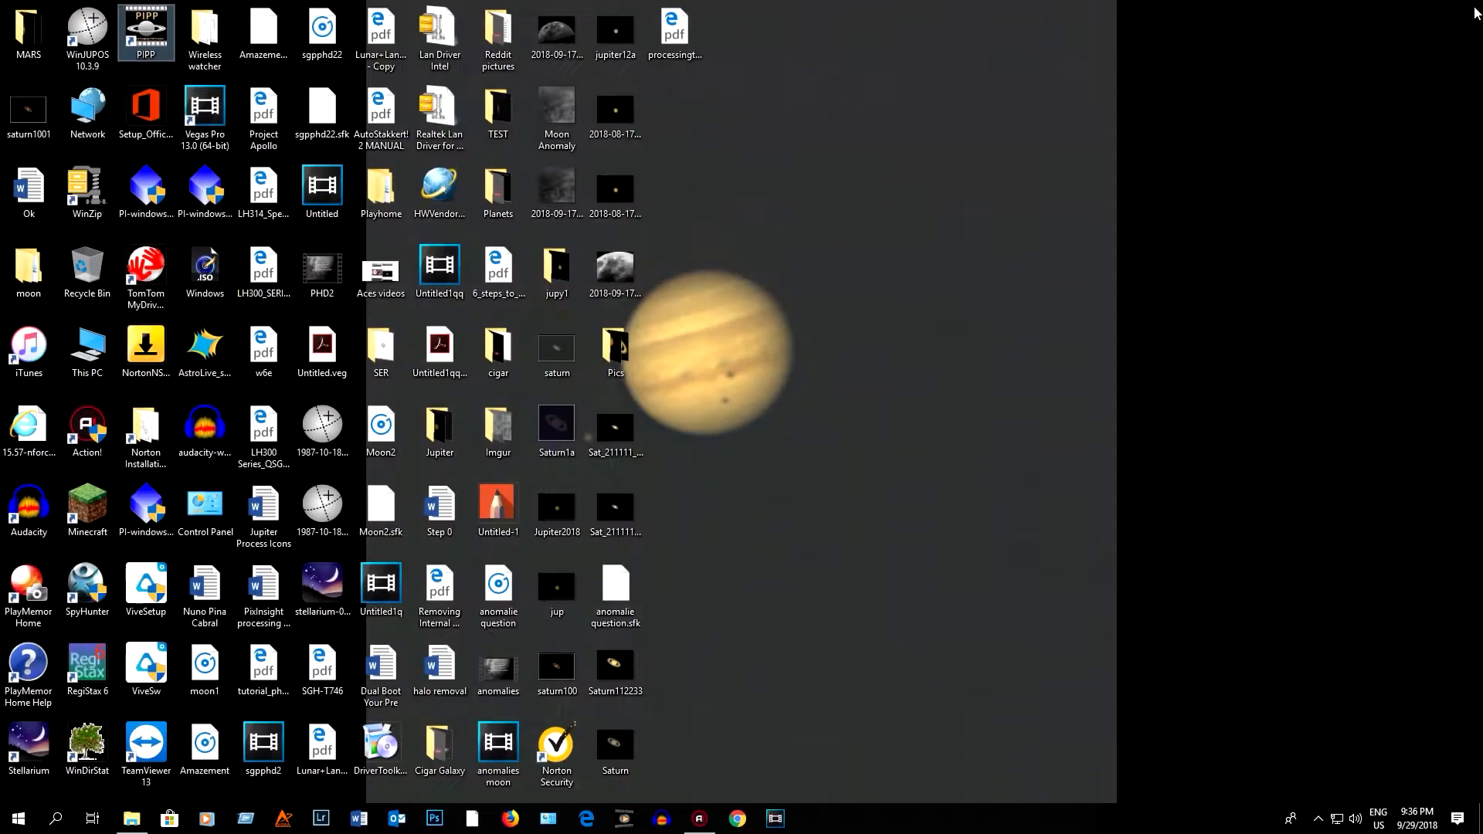
pyautogui.doubleClick(87, 668)
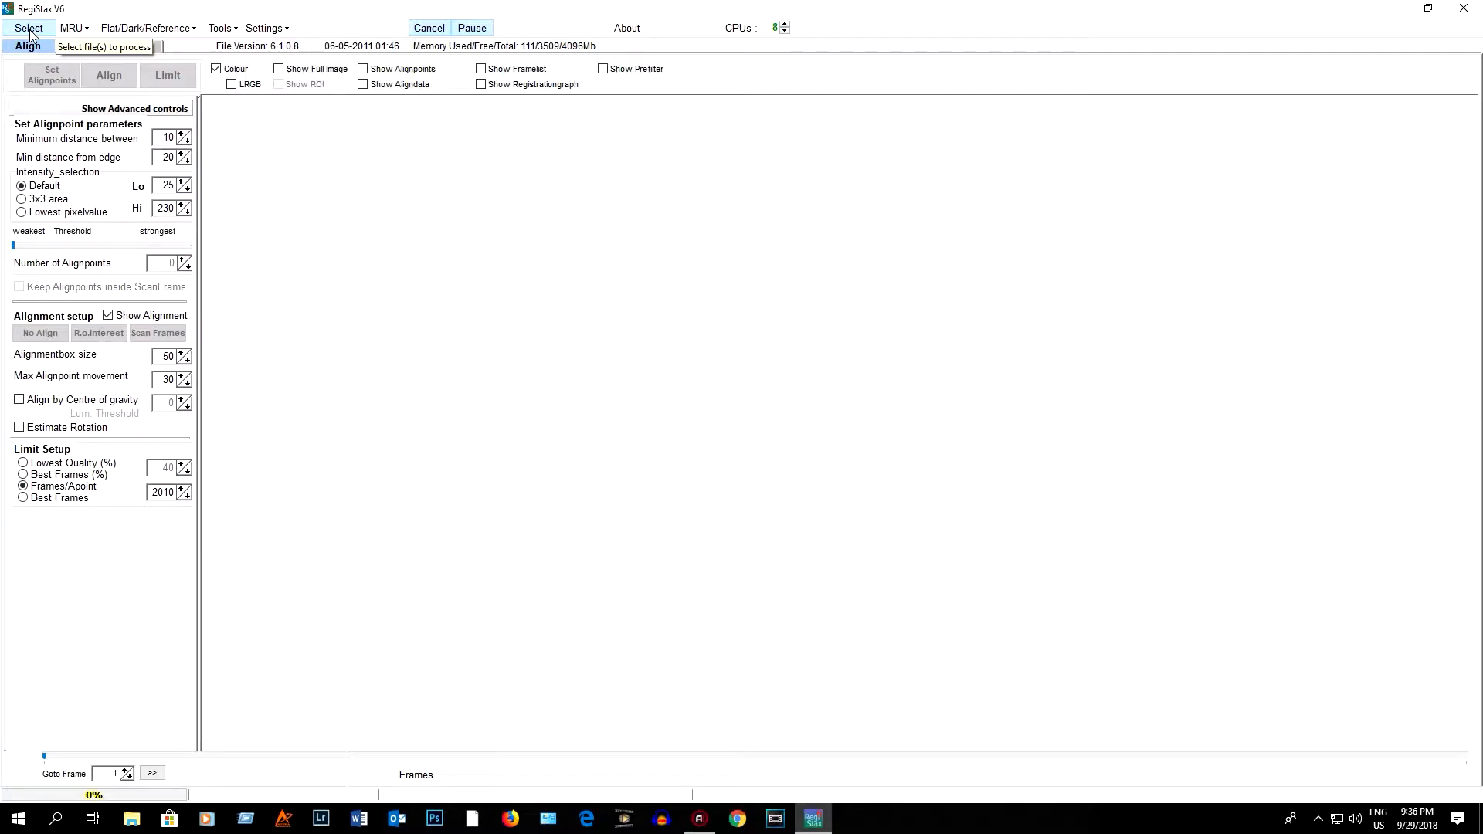
pyautogui.click(30, 31)
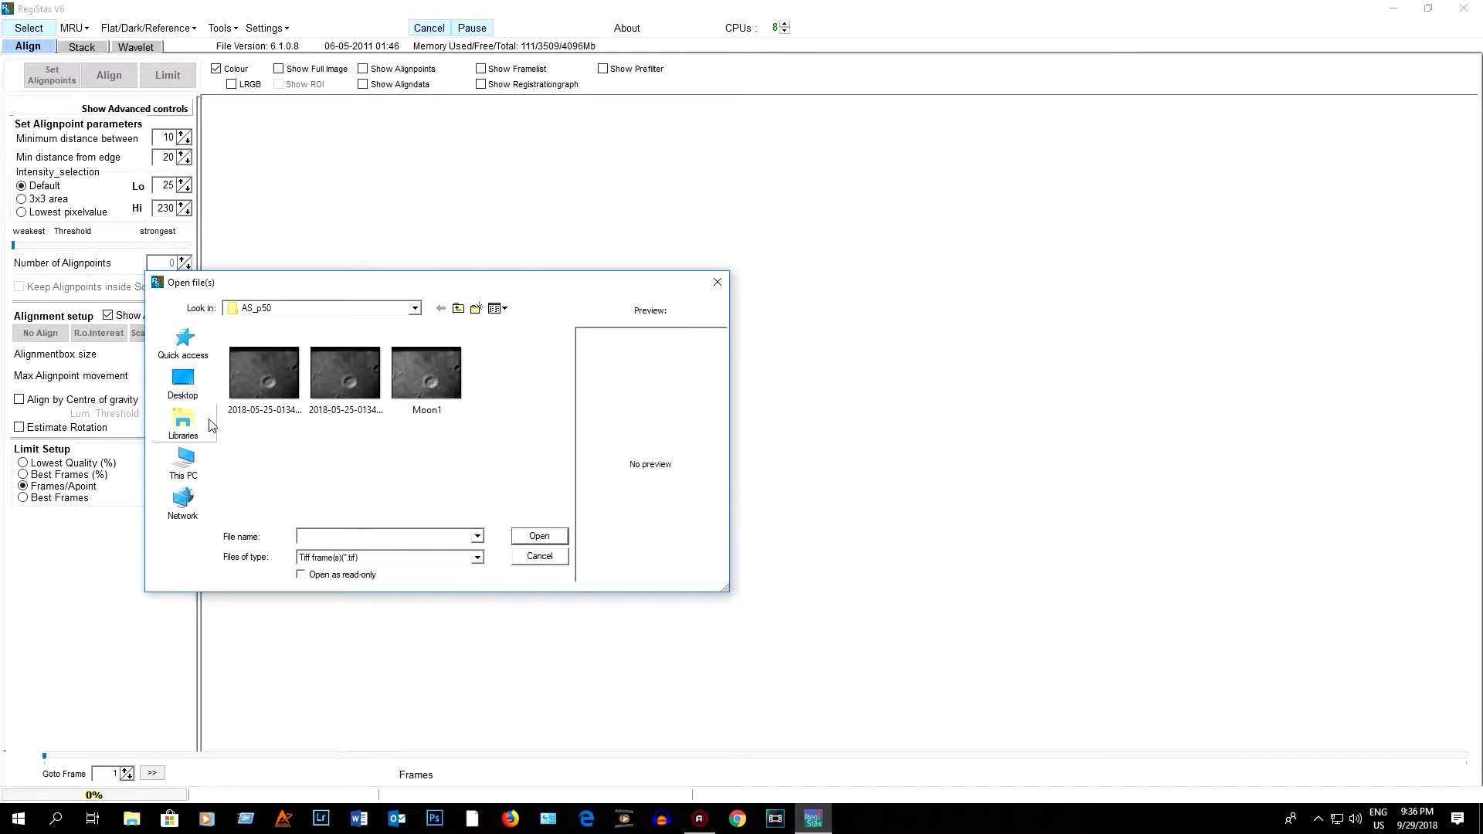
pyautogui.click(174, 475)
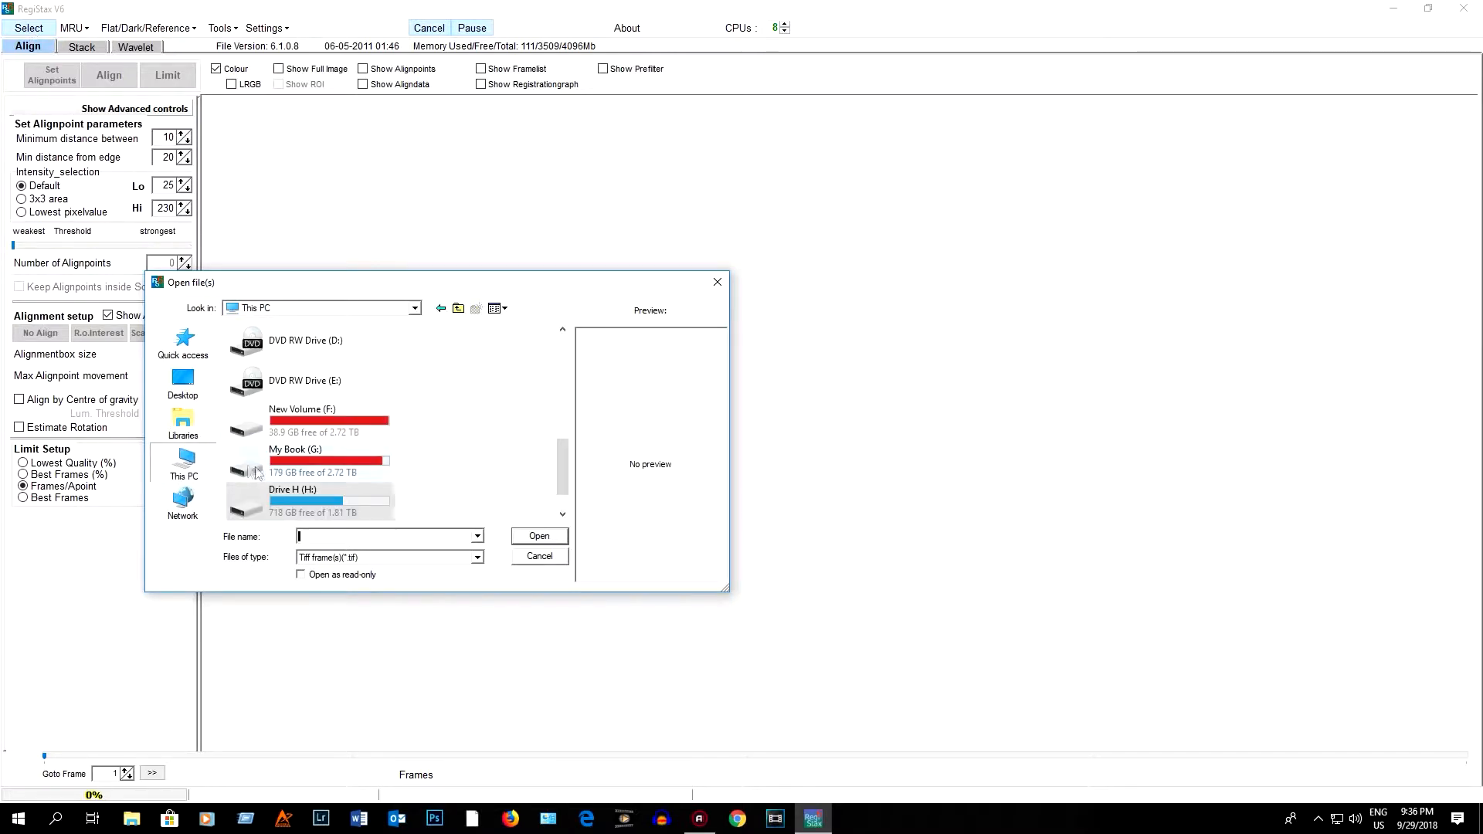
pyautogui.doubleClick(299, 496)
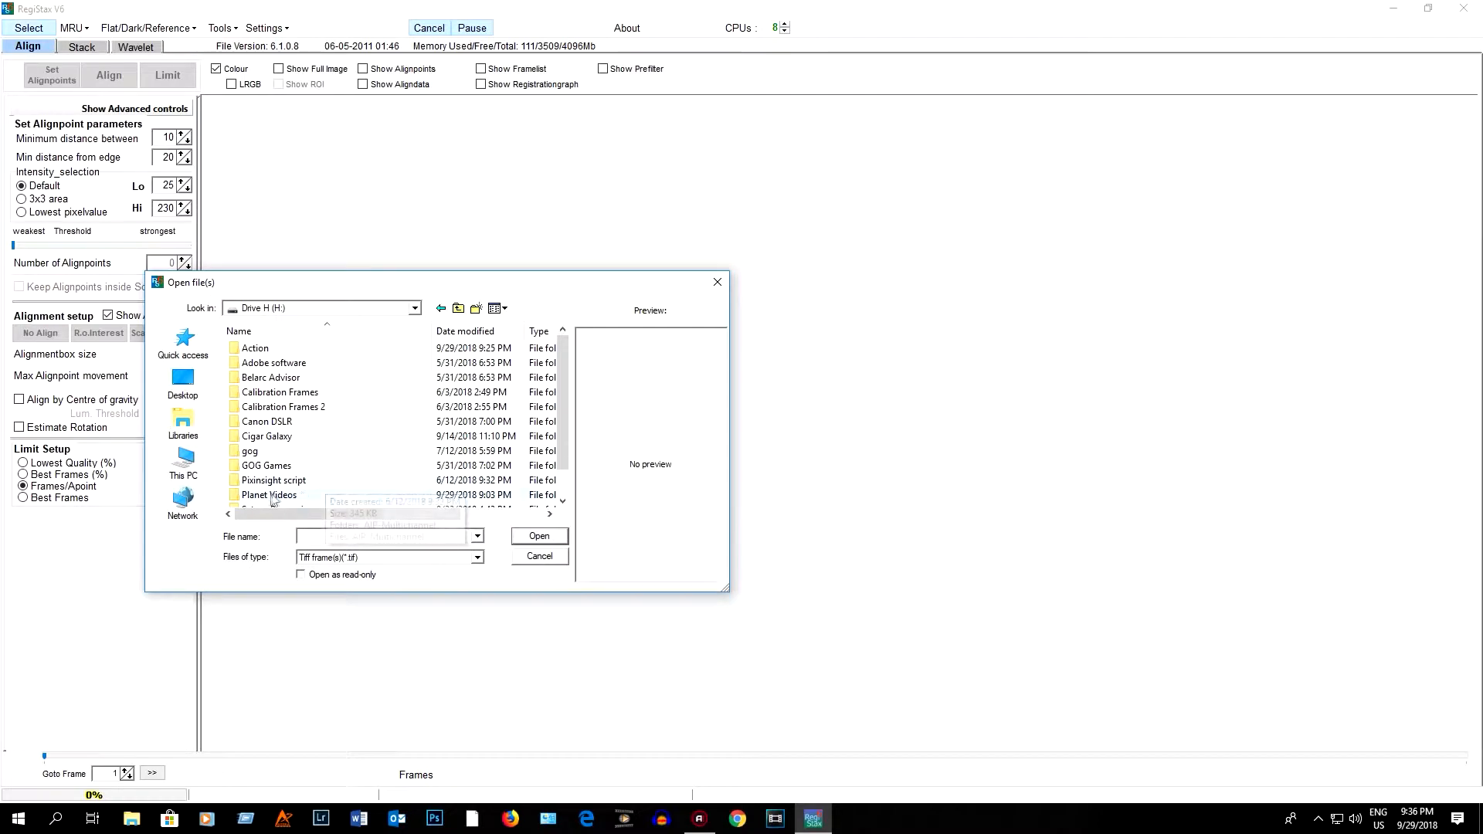
pyautogui.doubleClick(300, 495)
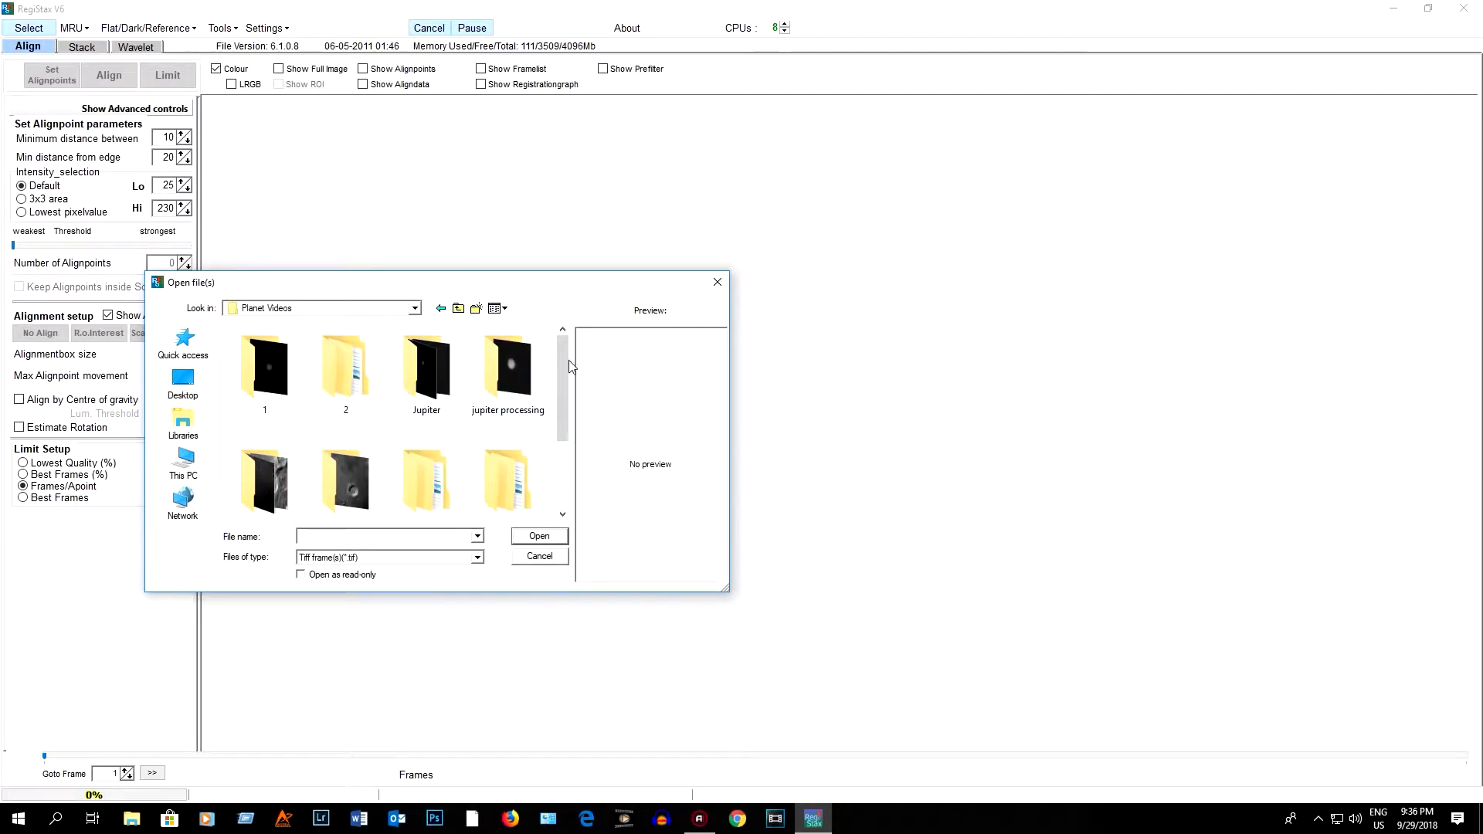
pyautogui.moveTo(557, 369); pyautogui.dragTo(555, 406)
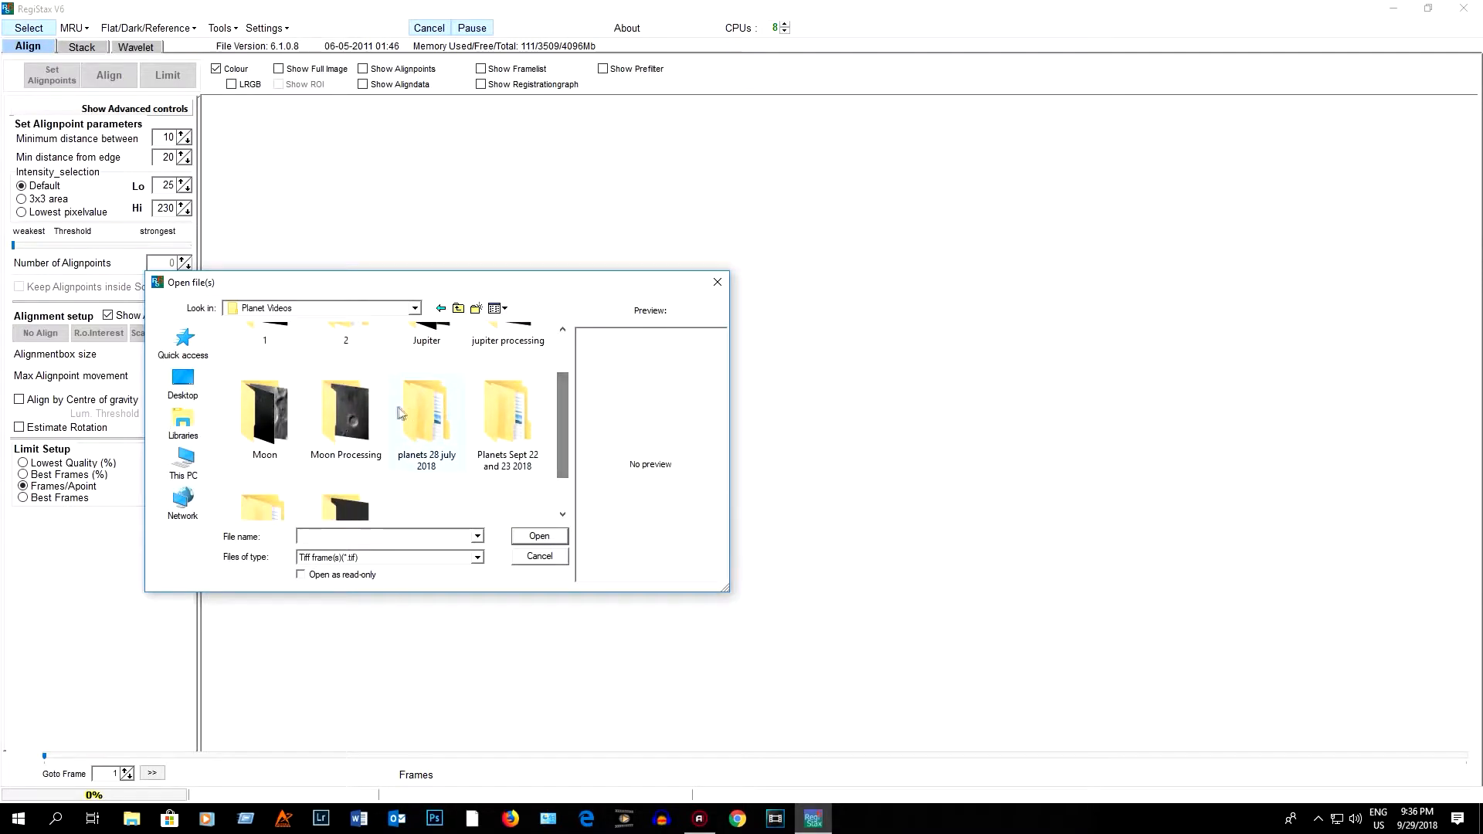
pyautogui.doubleClick(329, 410)
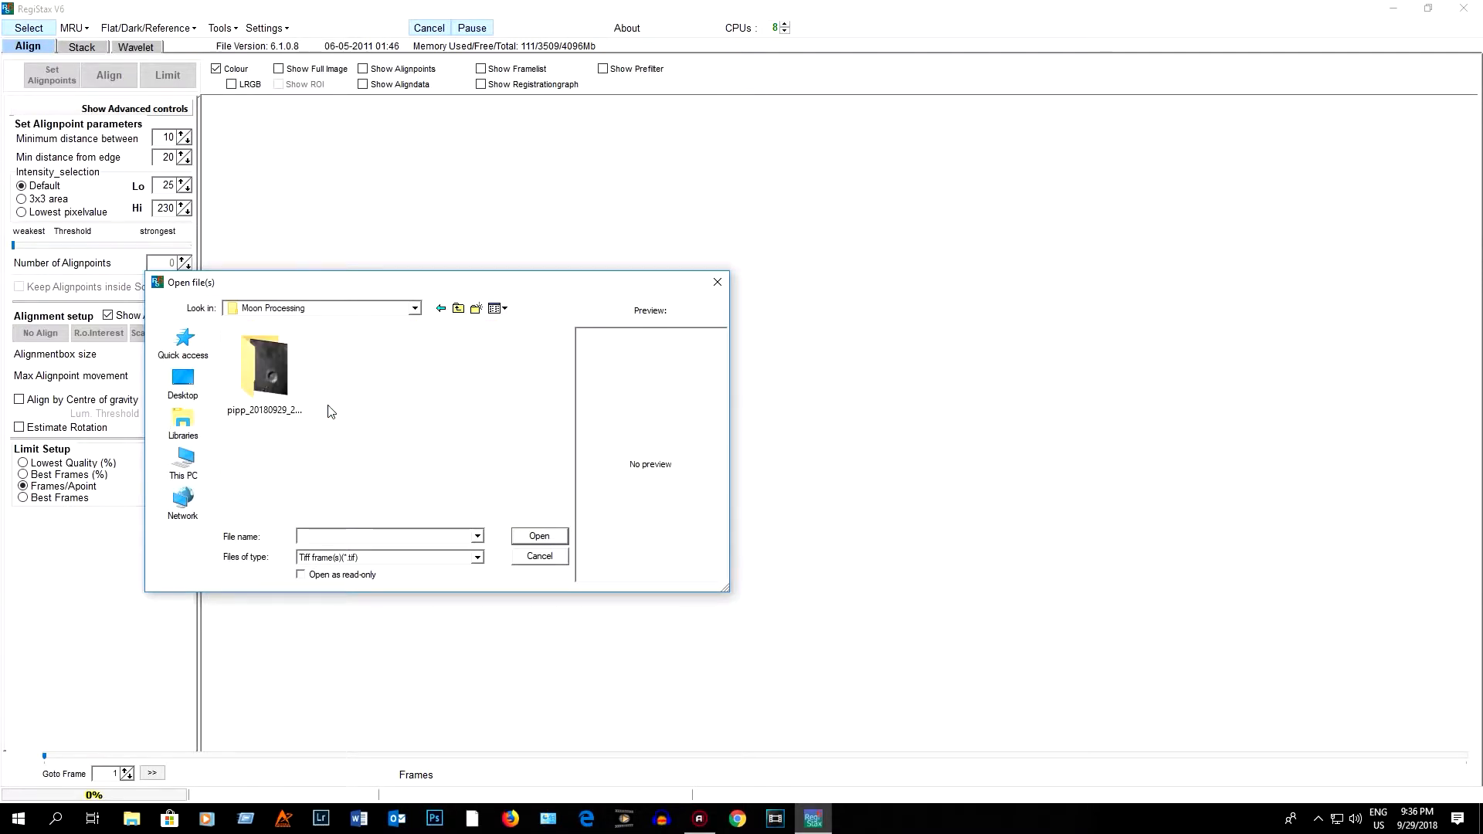
pyautogui.doubleClick(259, 363)
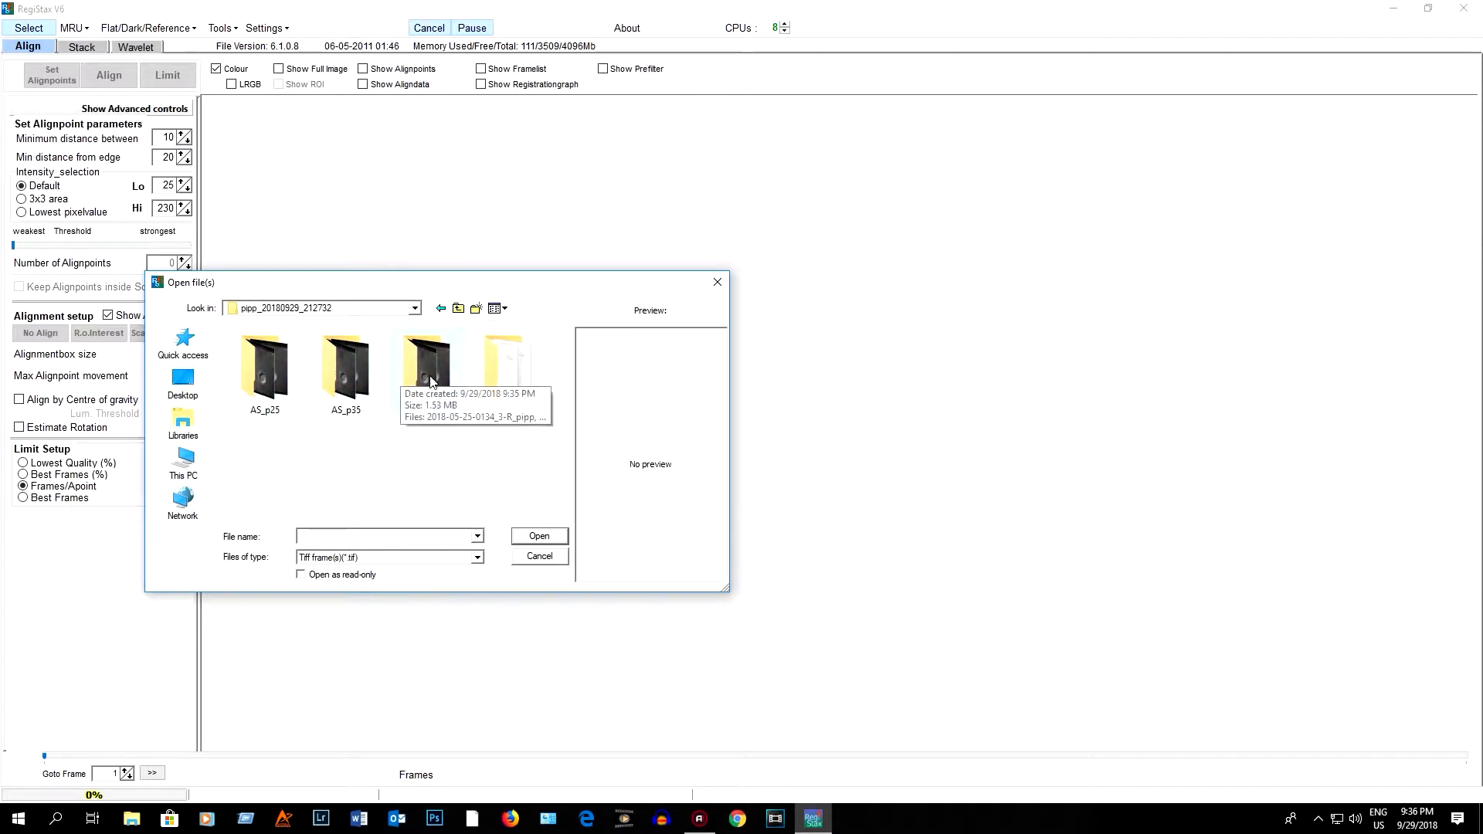
pyautogui.doubleClick(259, 385)
pyautogui.click(342, 374)
pyautogui.doubleClick(342, 375)
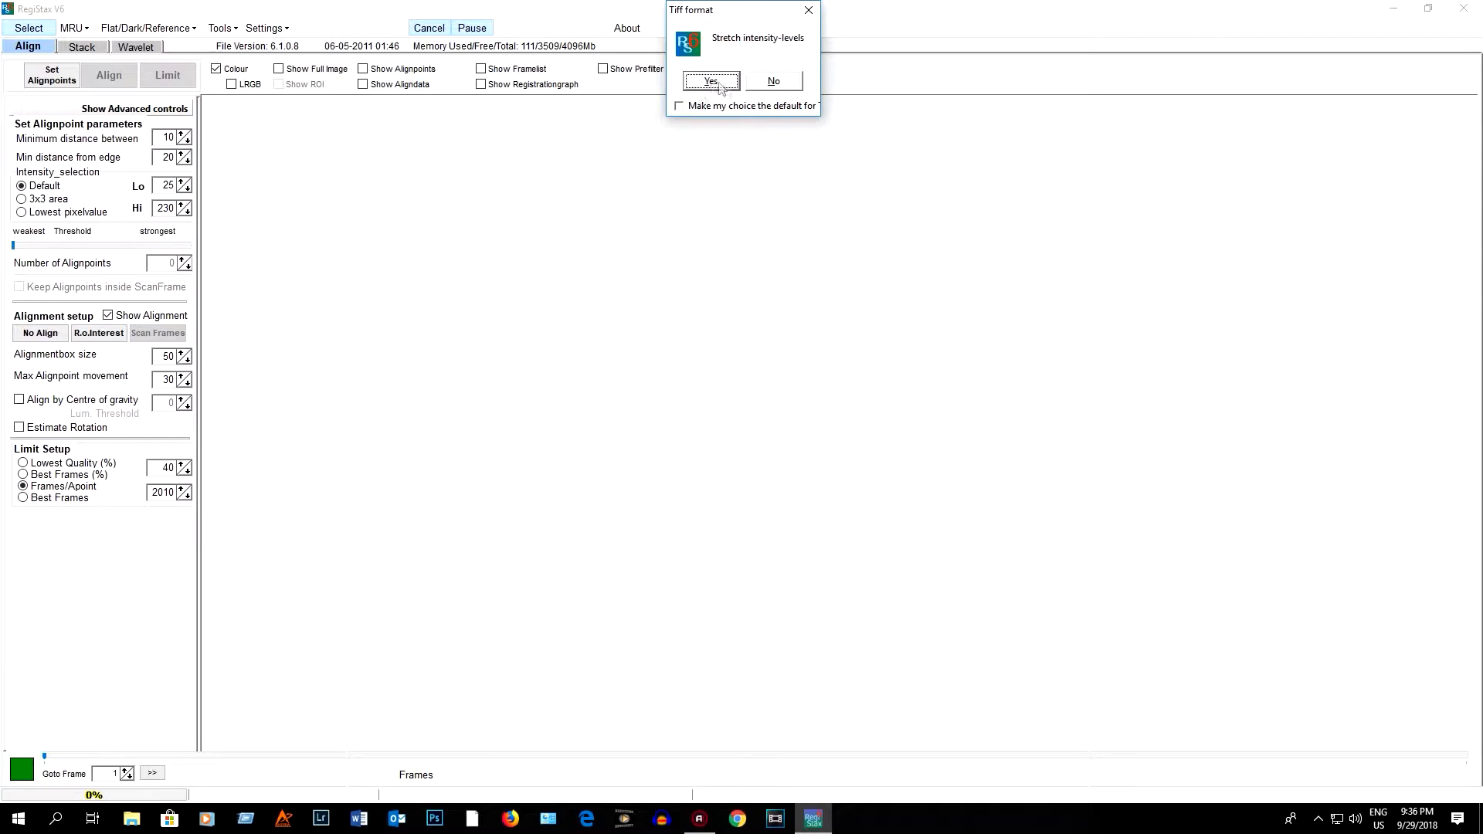
pyautogui.click(774, 81)
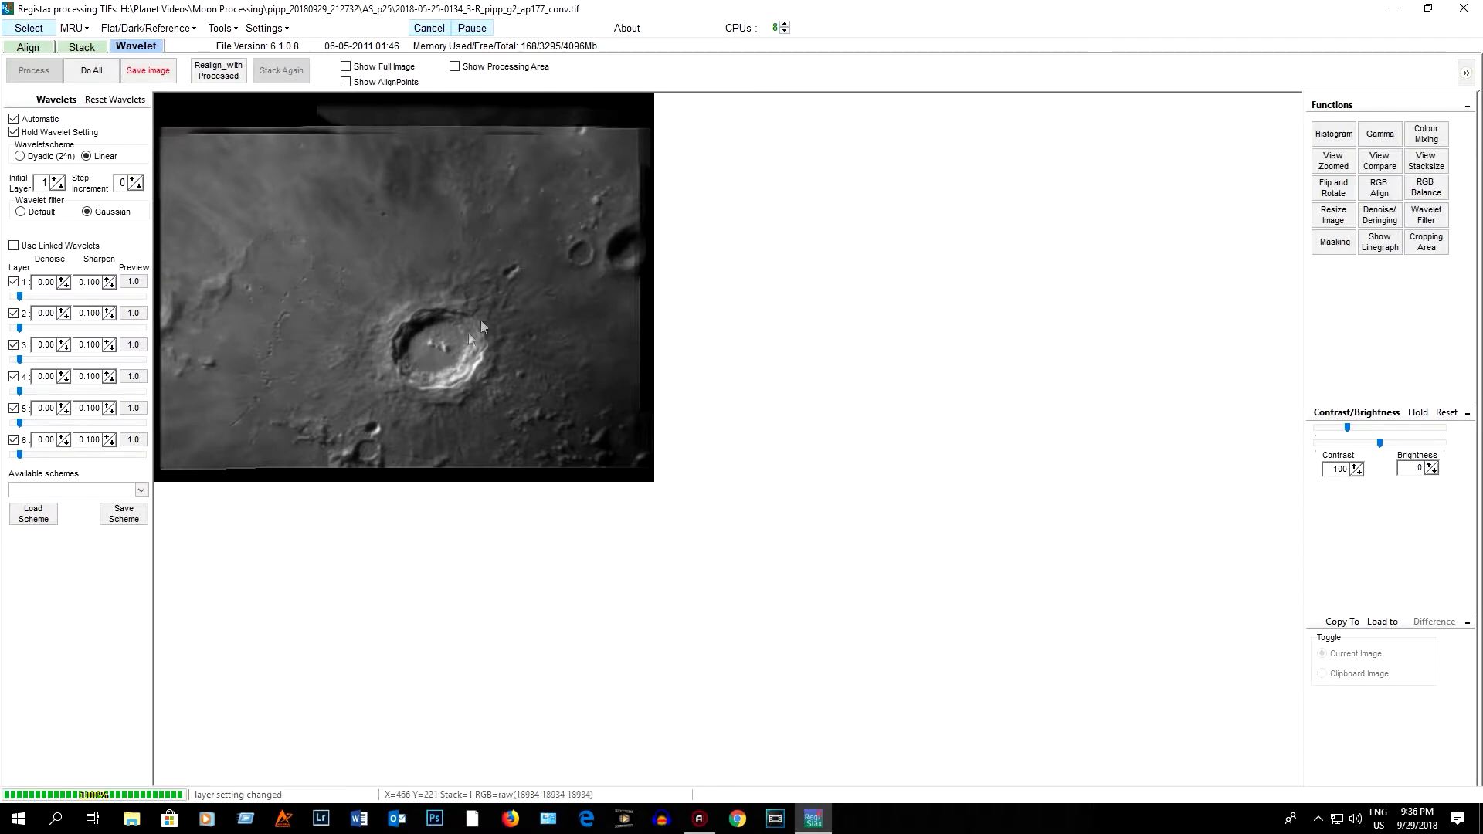
pyautogui.click(17, 31)
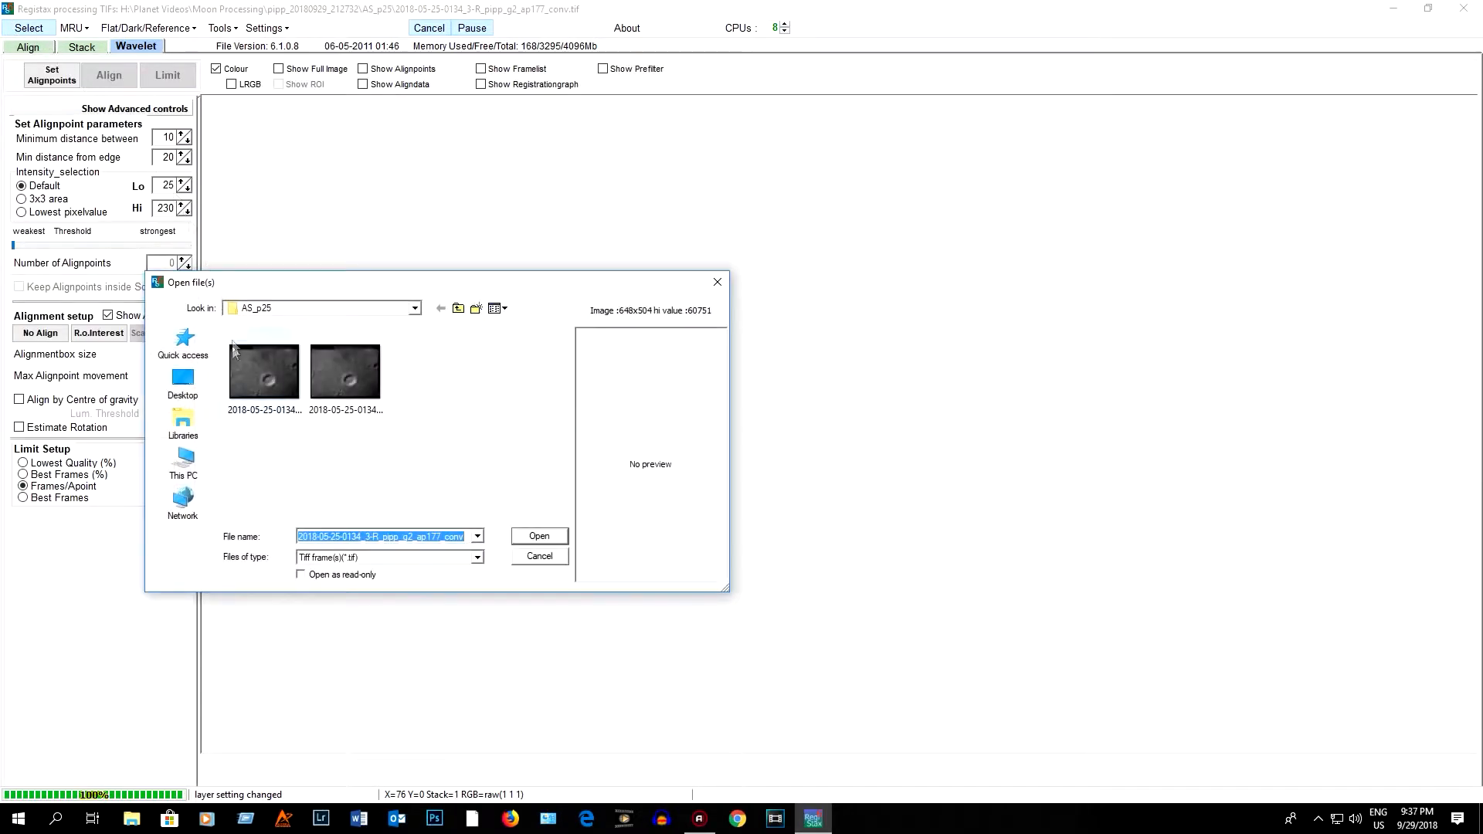
pyautogui.click(185, 461)
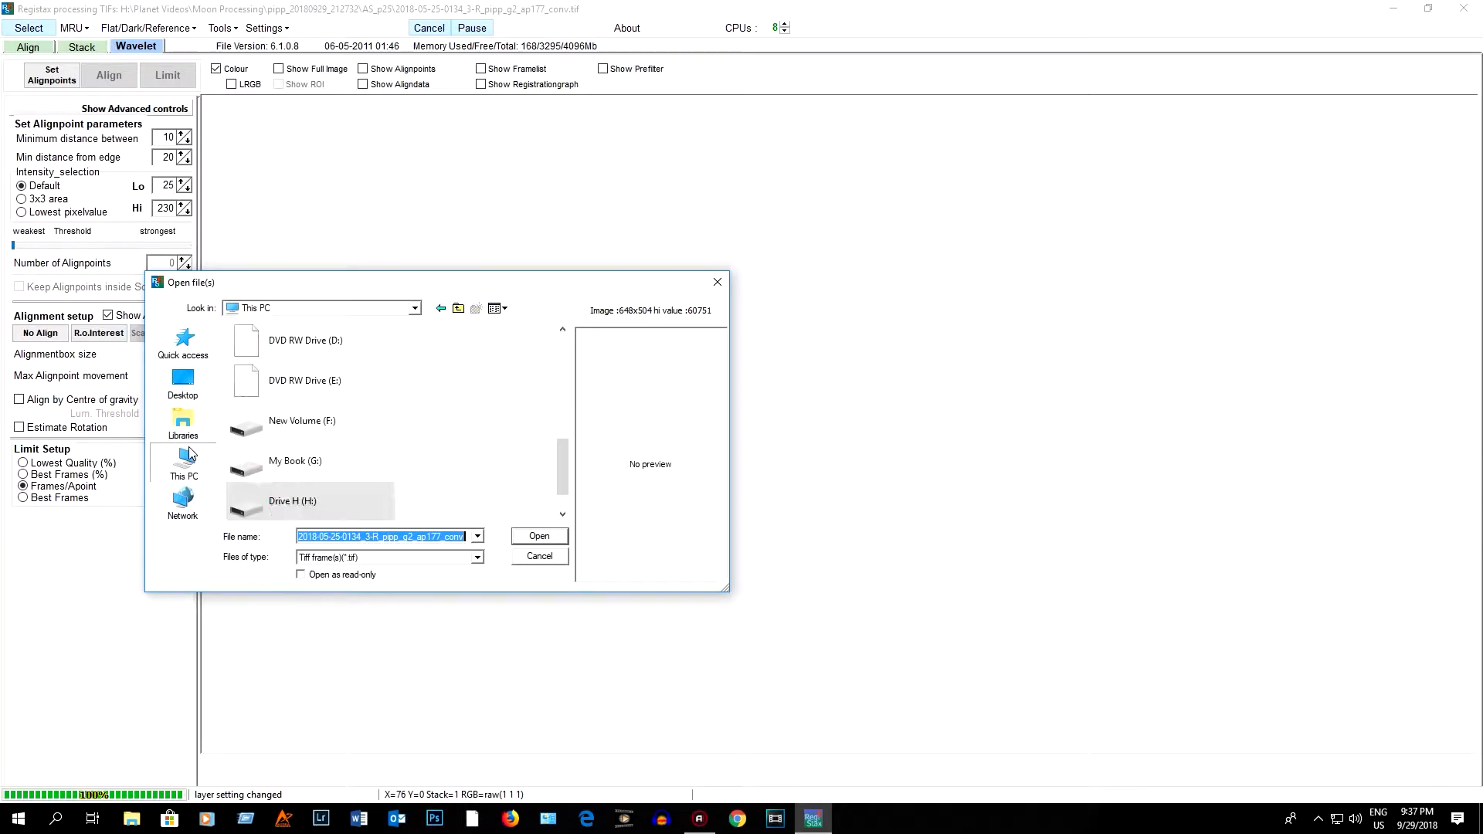
pyautogui.click(273, 498)
pyautogui.doubleClick(273, 499)
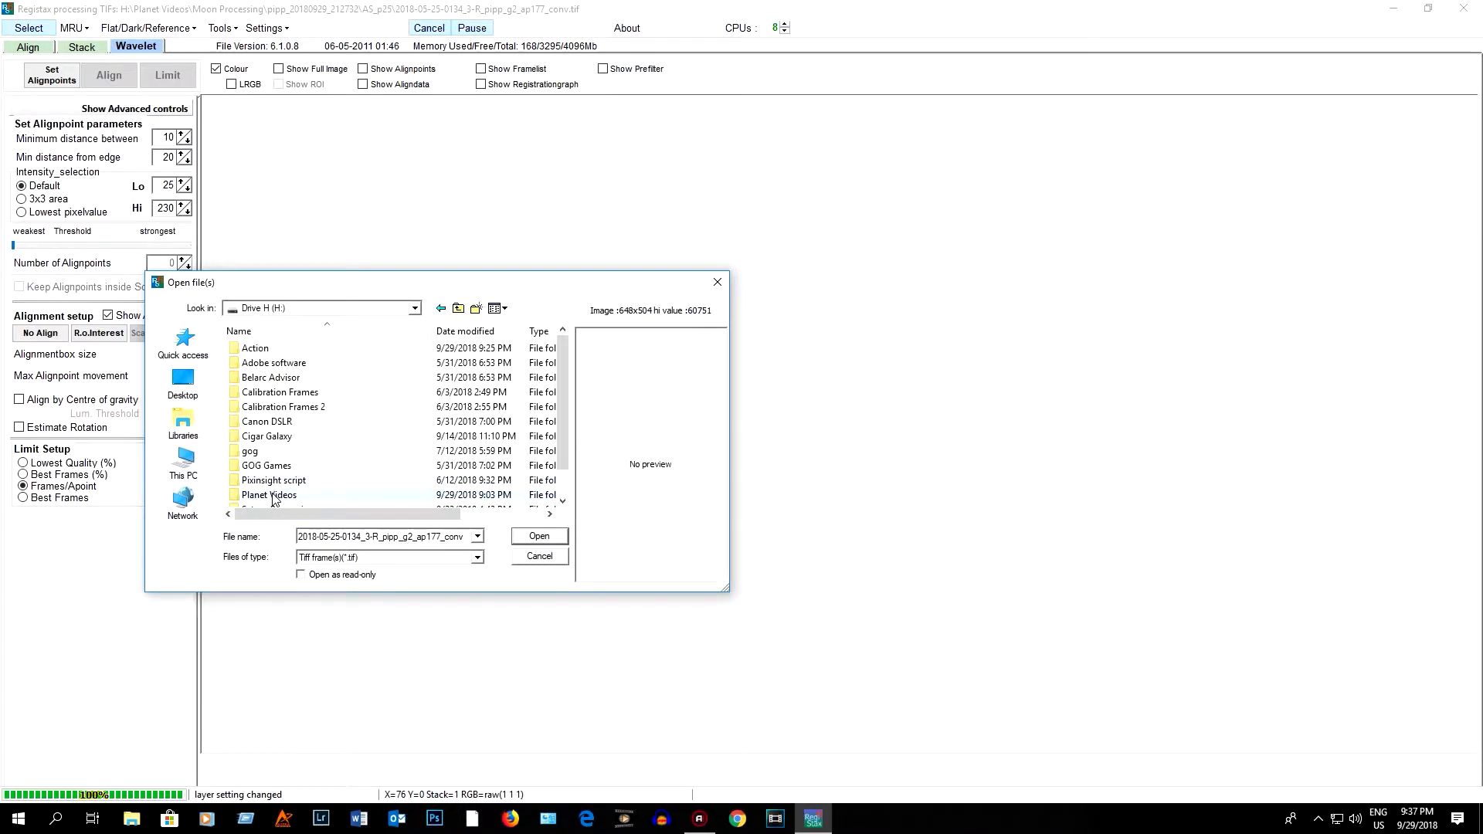
pyautogui.doubleClick(270, 495)
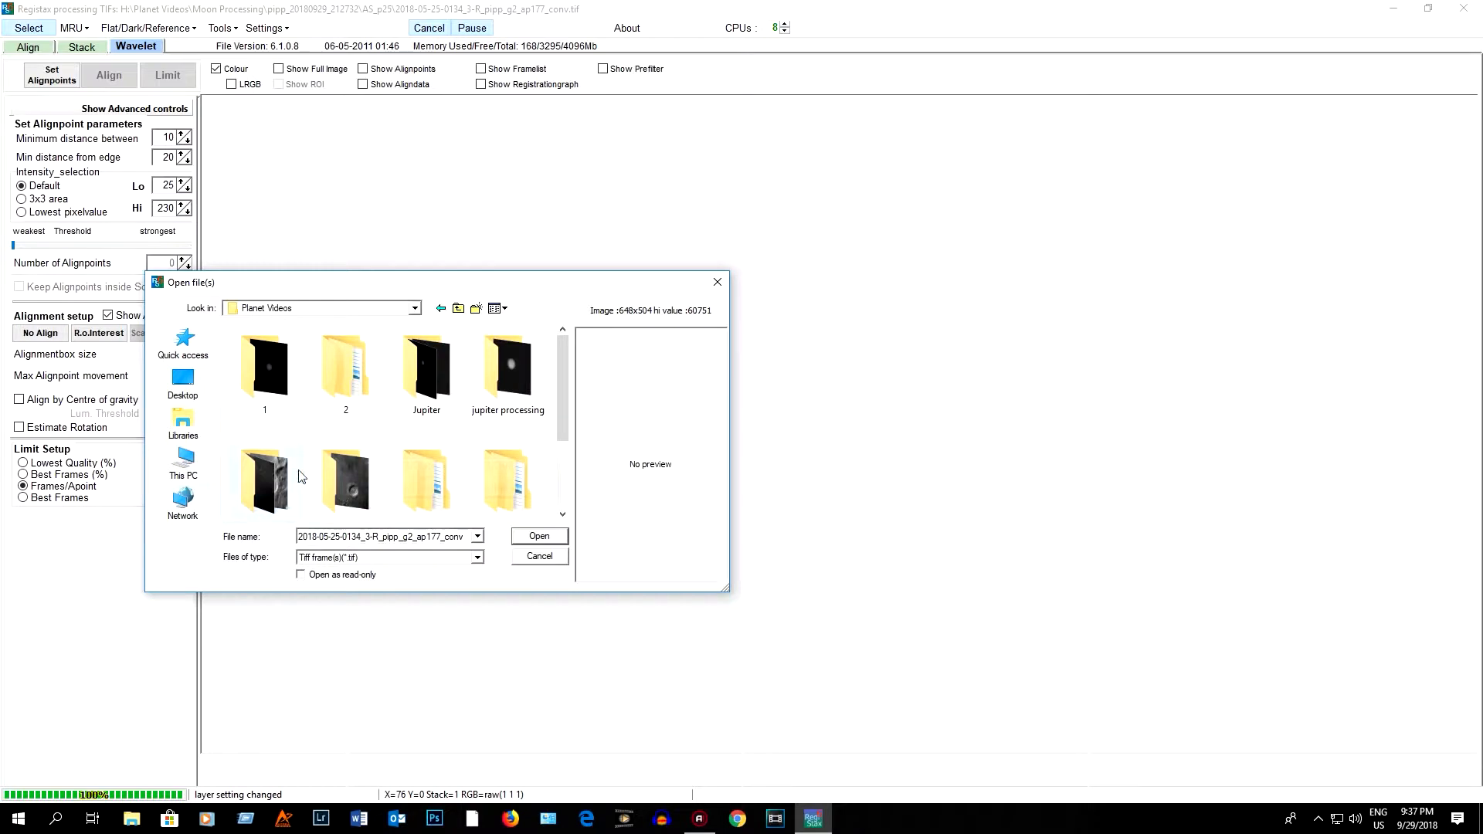
pyautogui.scroll(-2, 430, 452)
pyautogui.doubleClick(340, 364)
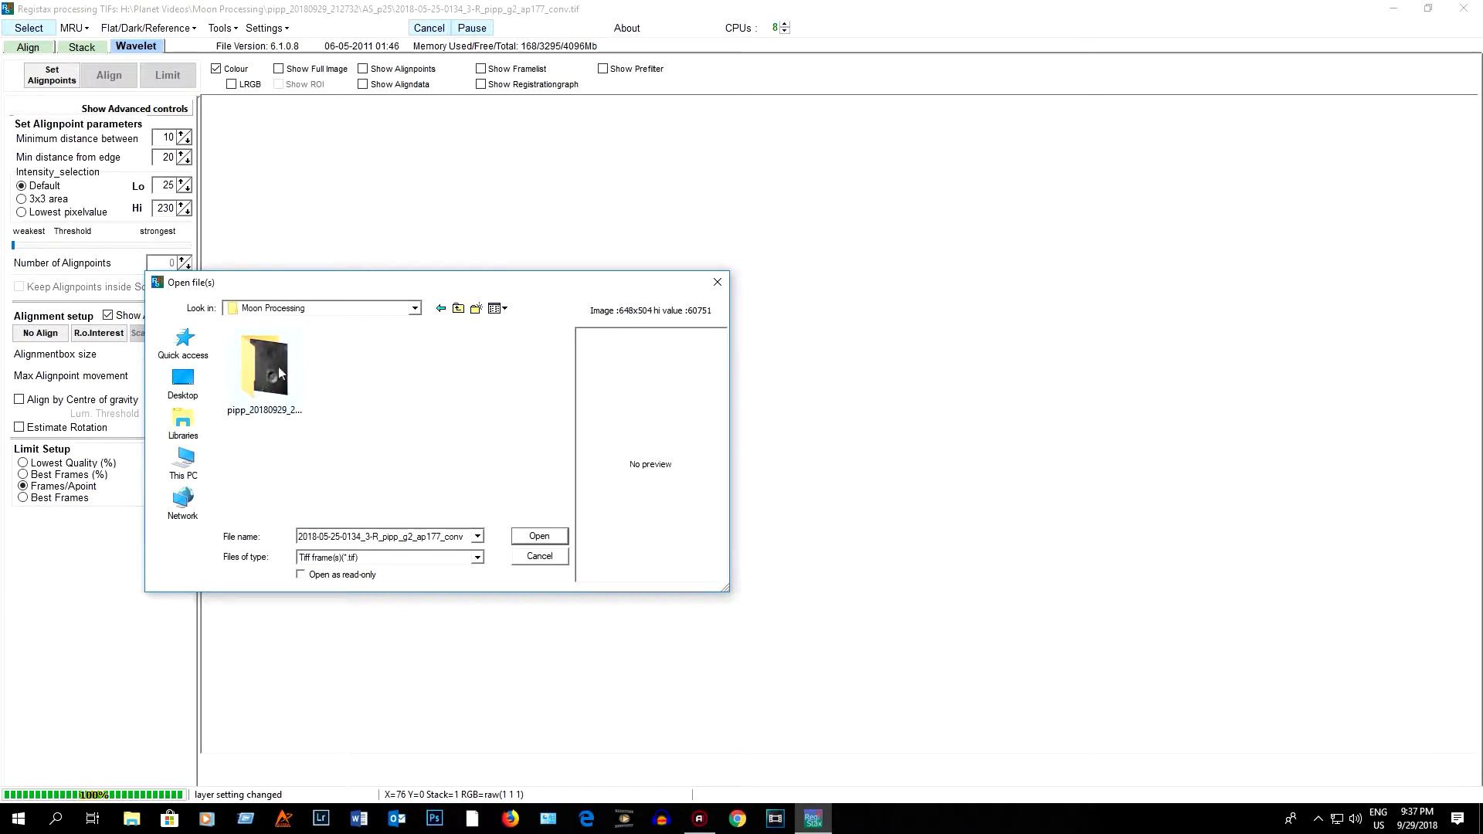
pyautogui.doubleClick(270, 366)
pyautogui.doubleClick(429, 359)
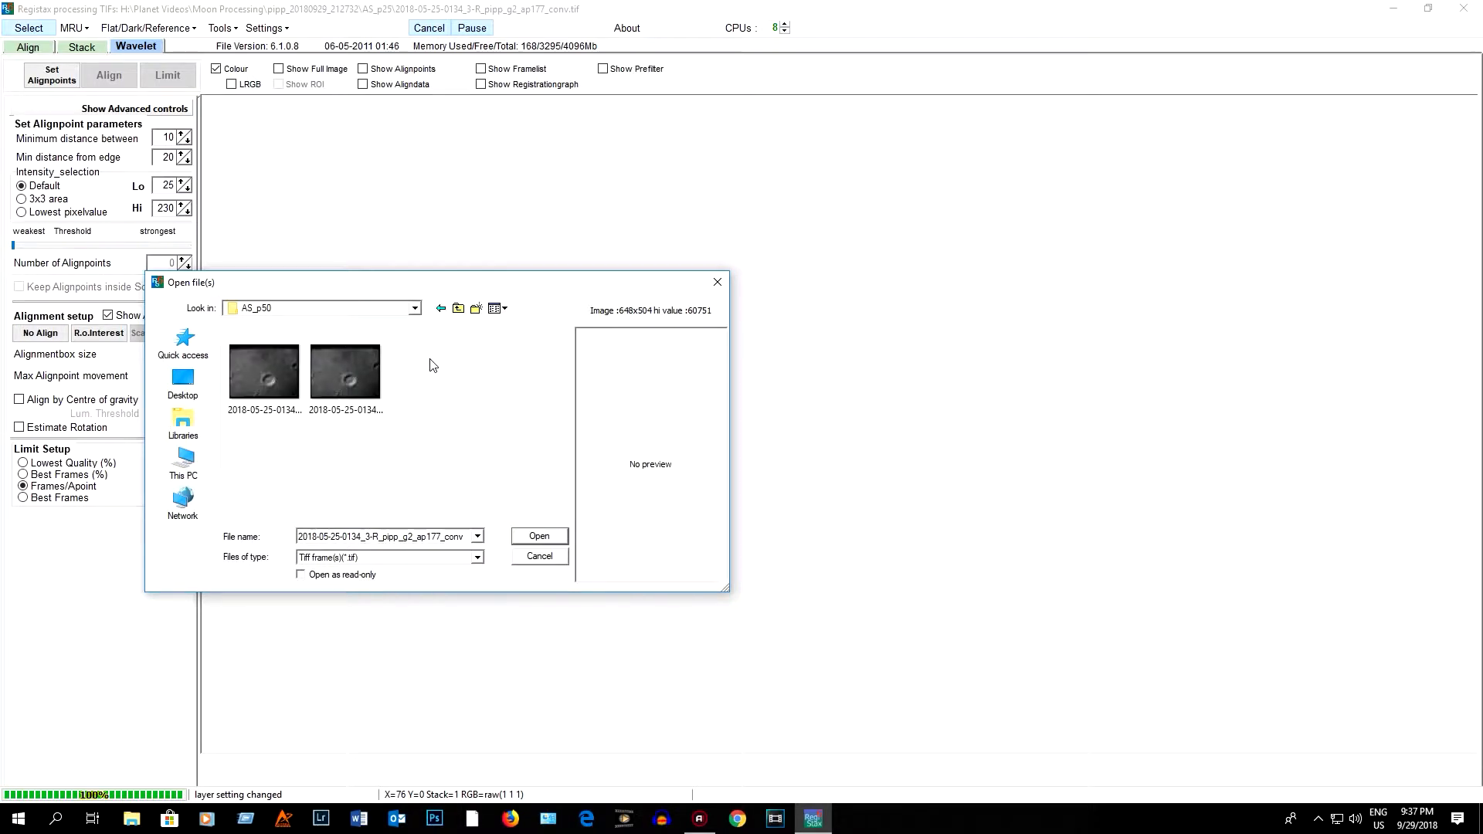
pyautogui.doubleClick(345, 366)
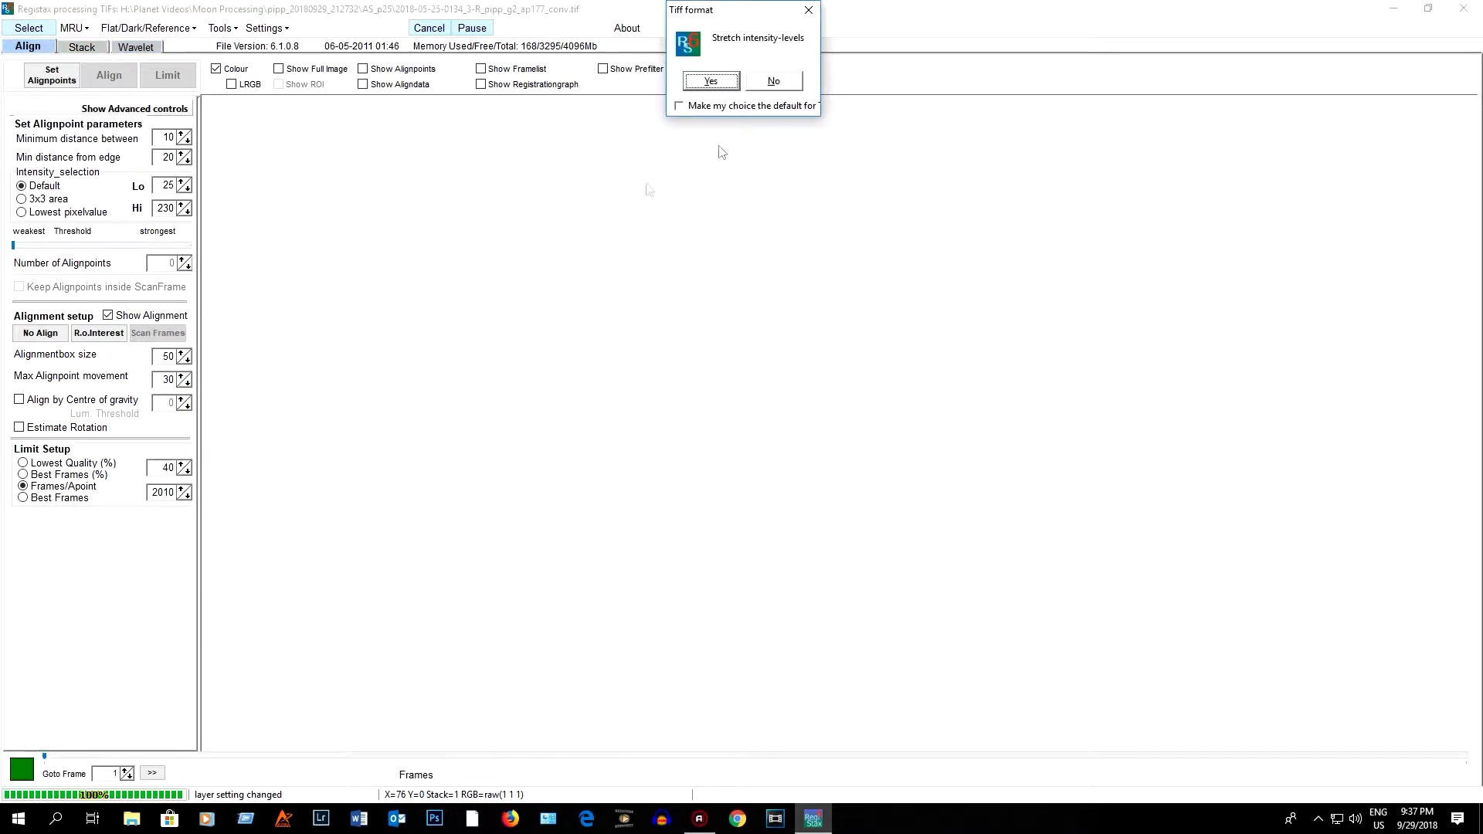
pyautogui.click(697, 80)
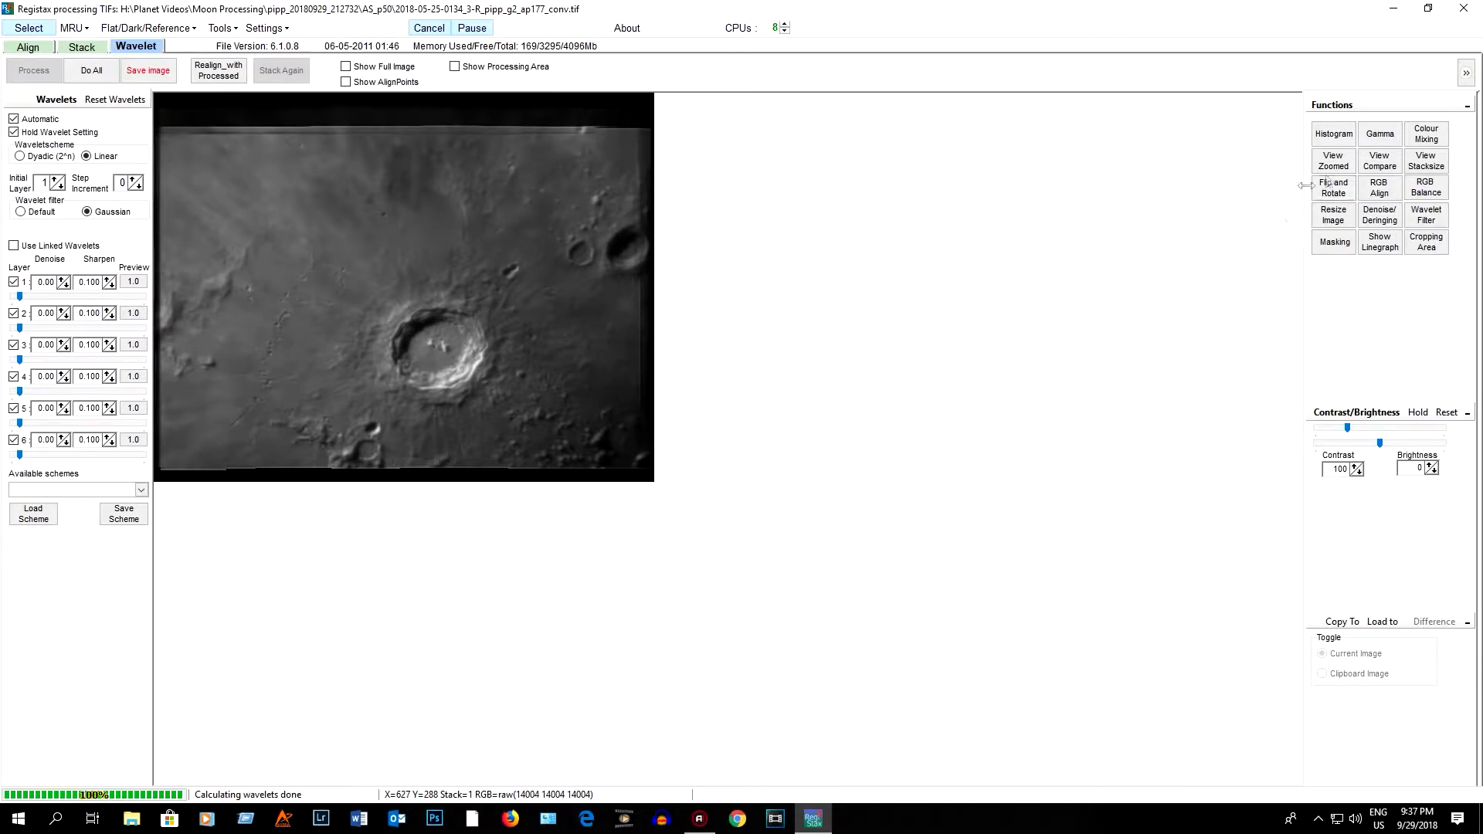
# - Stretch the image histogram with the upper limit lowered to 166, and close the histogram panel
pyautogui.click(1334, 133)
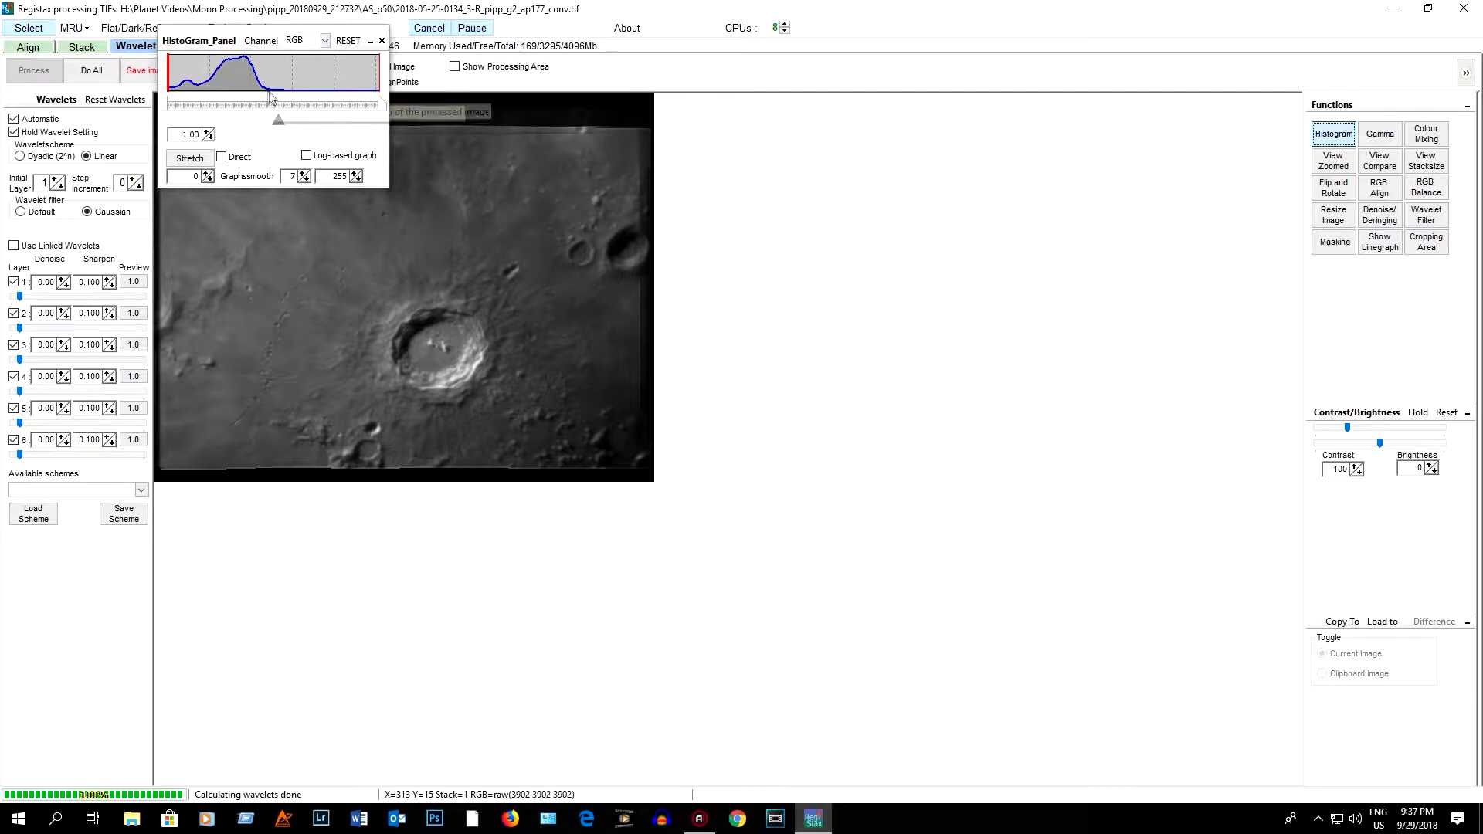
pyautogui.moveTo(381, 111)
pyautogui.mouseDown()
pyautogui.moveTo(293, 114)
pyautogui.moveTo(310, 112)
pyautogui.mouseUp()
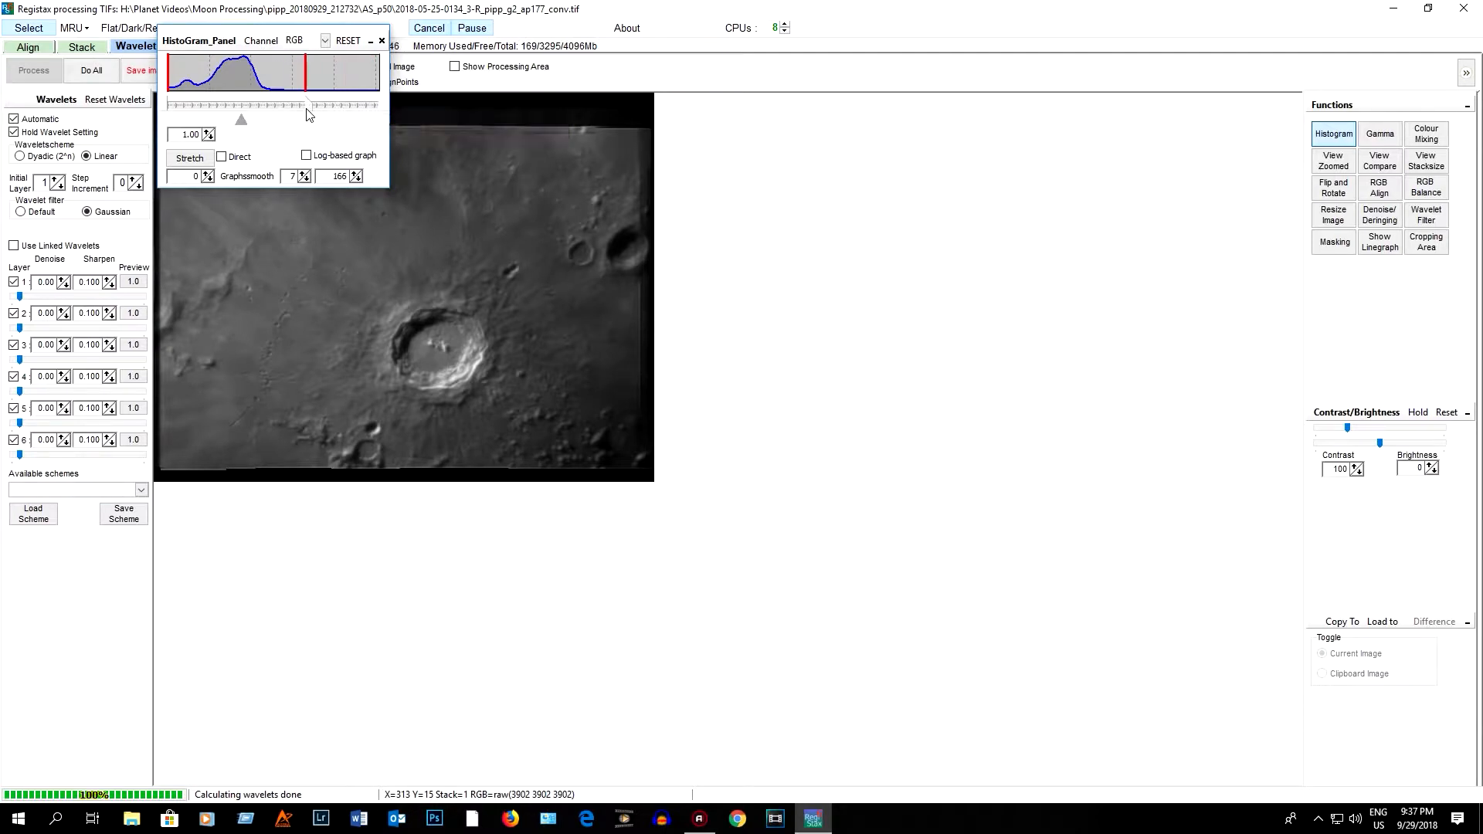
pyautogui.click(190, 159)
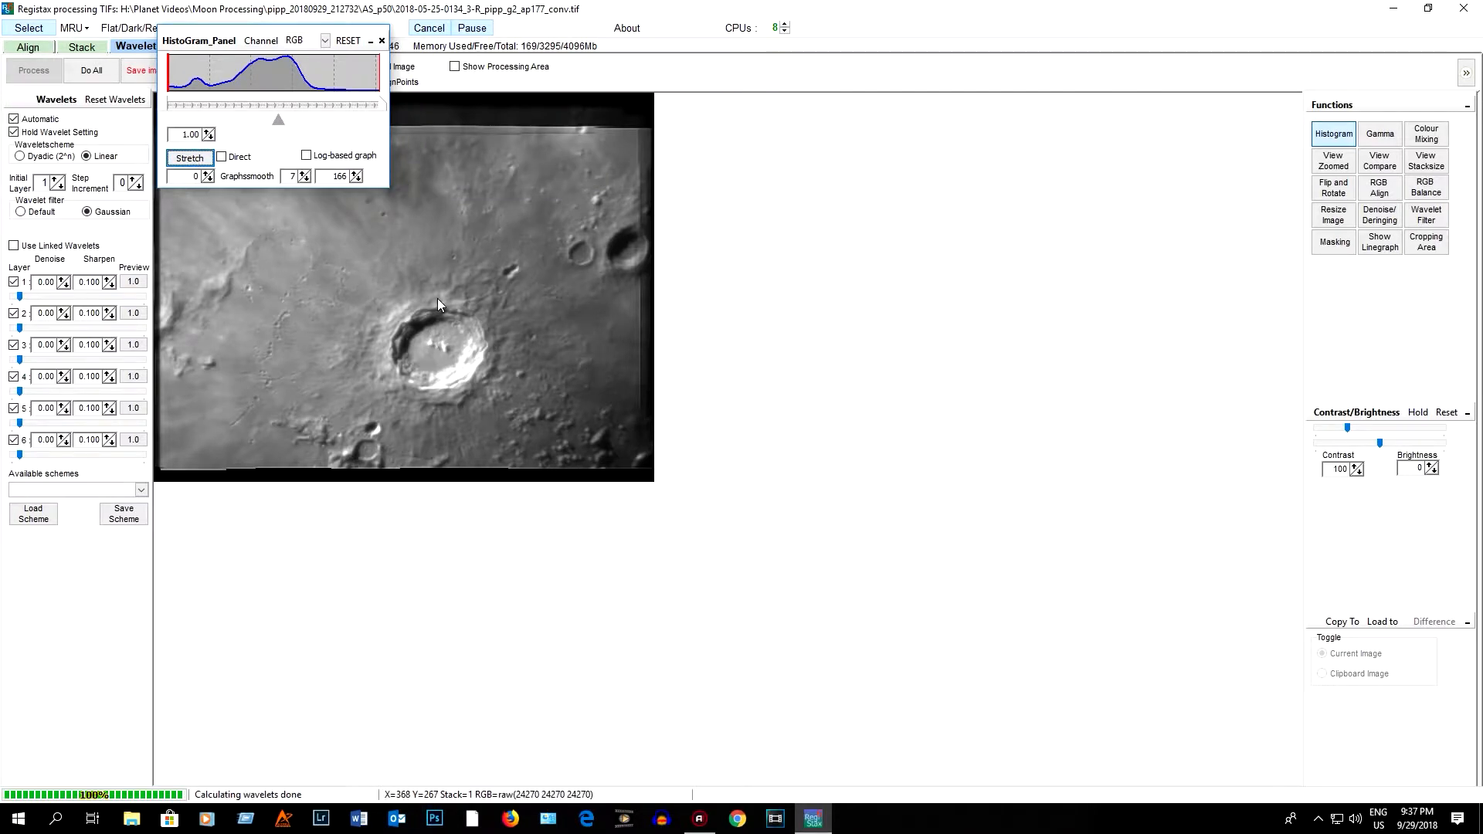
pyautogui.click(381, 42)
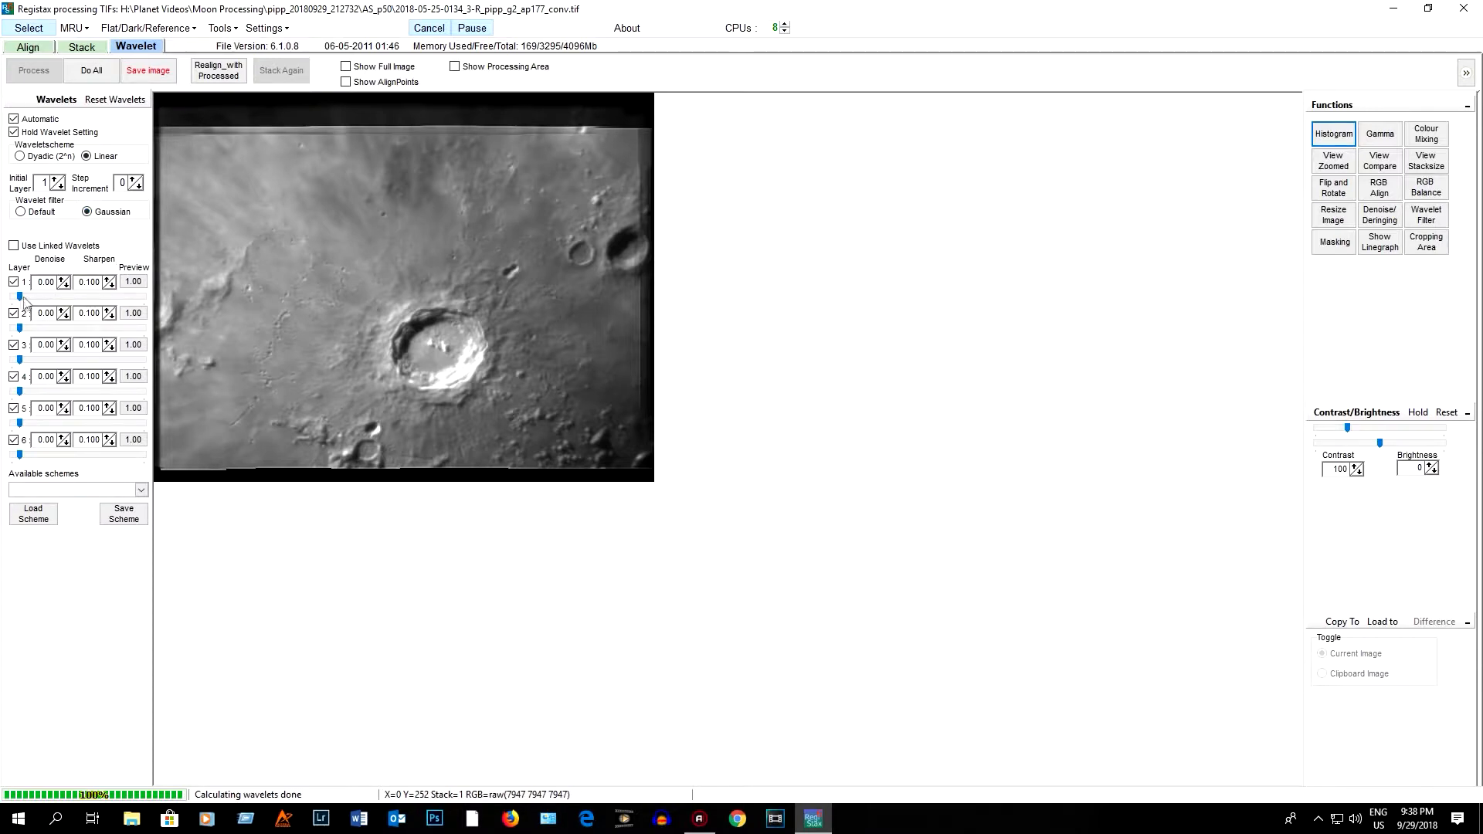
# - Try a strong sharpening on wavelet layer 1, reset it, and set layer 1 to 95.1
pyautogui.moveTo(21, 299); pyautogui.dragTo(124, 301)
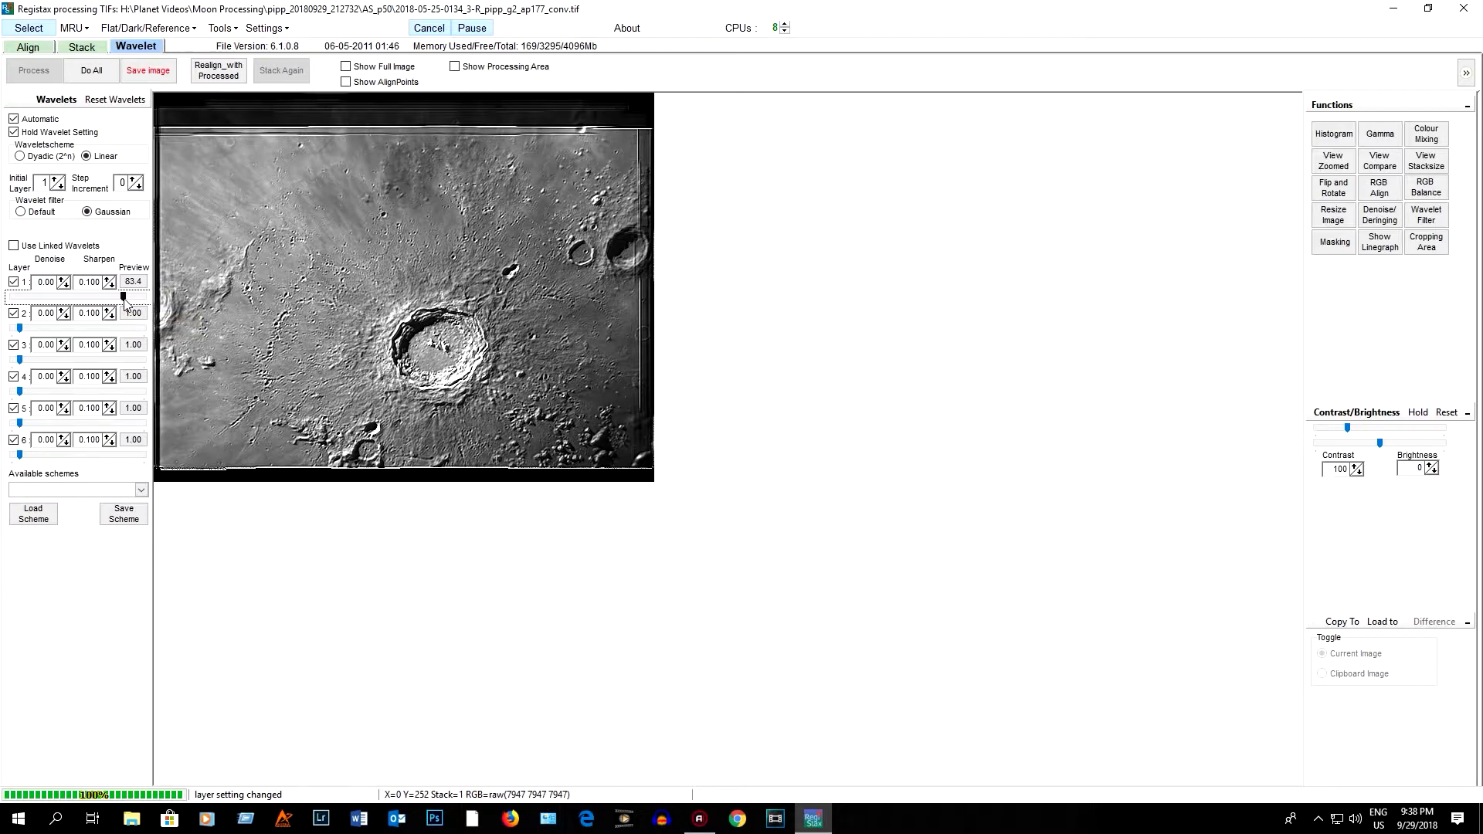
pyautogui.rightClick(78, 300)
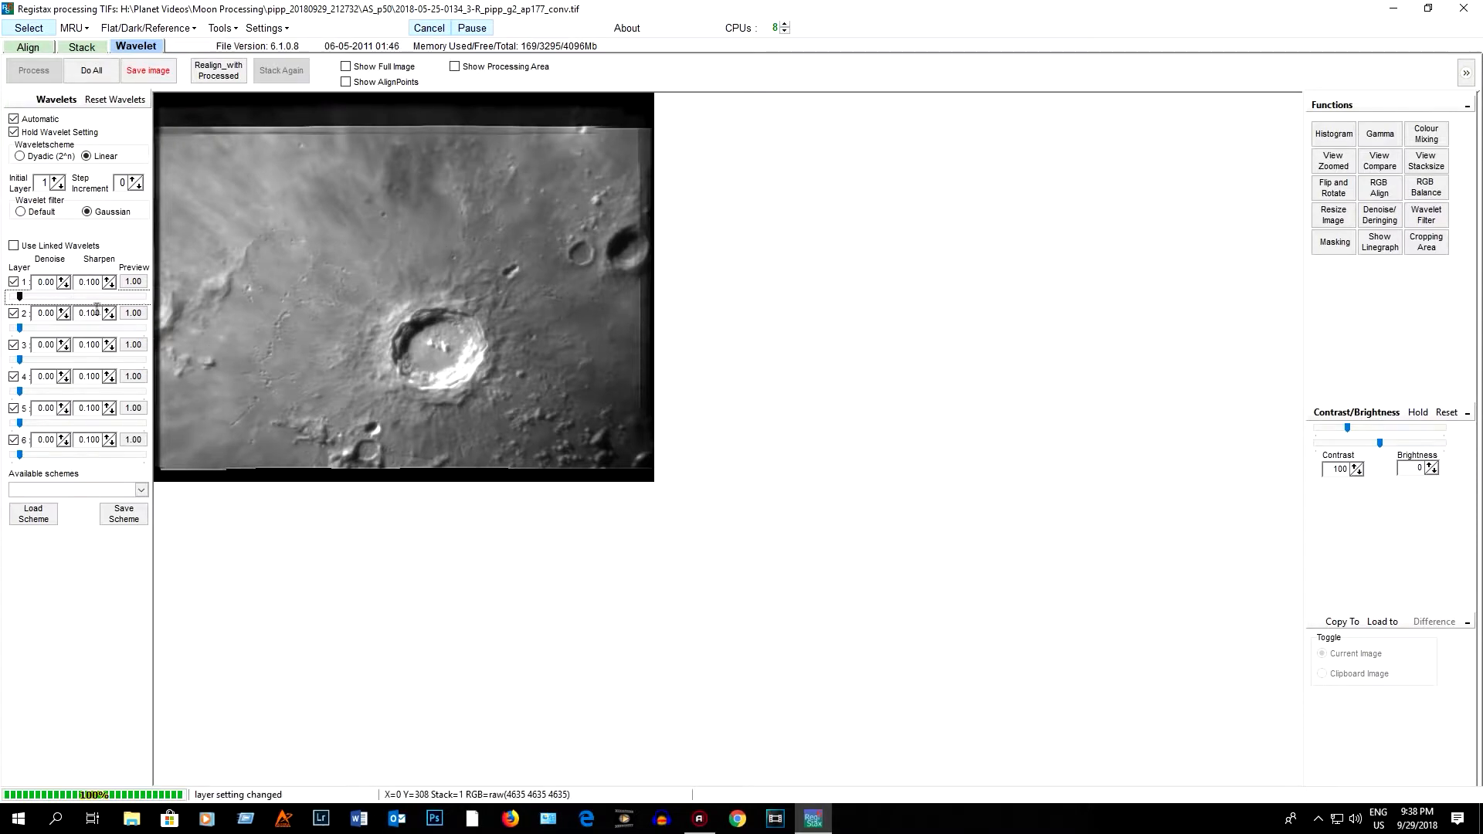
pyautogui.moveTo(20, 298); pyautogui.dragTo(138, 297)
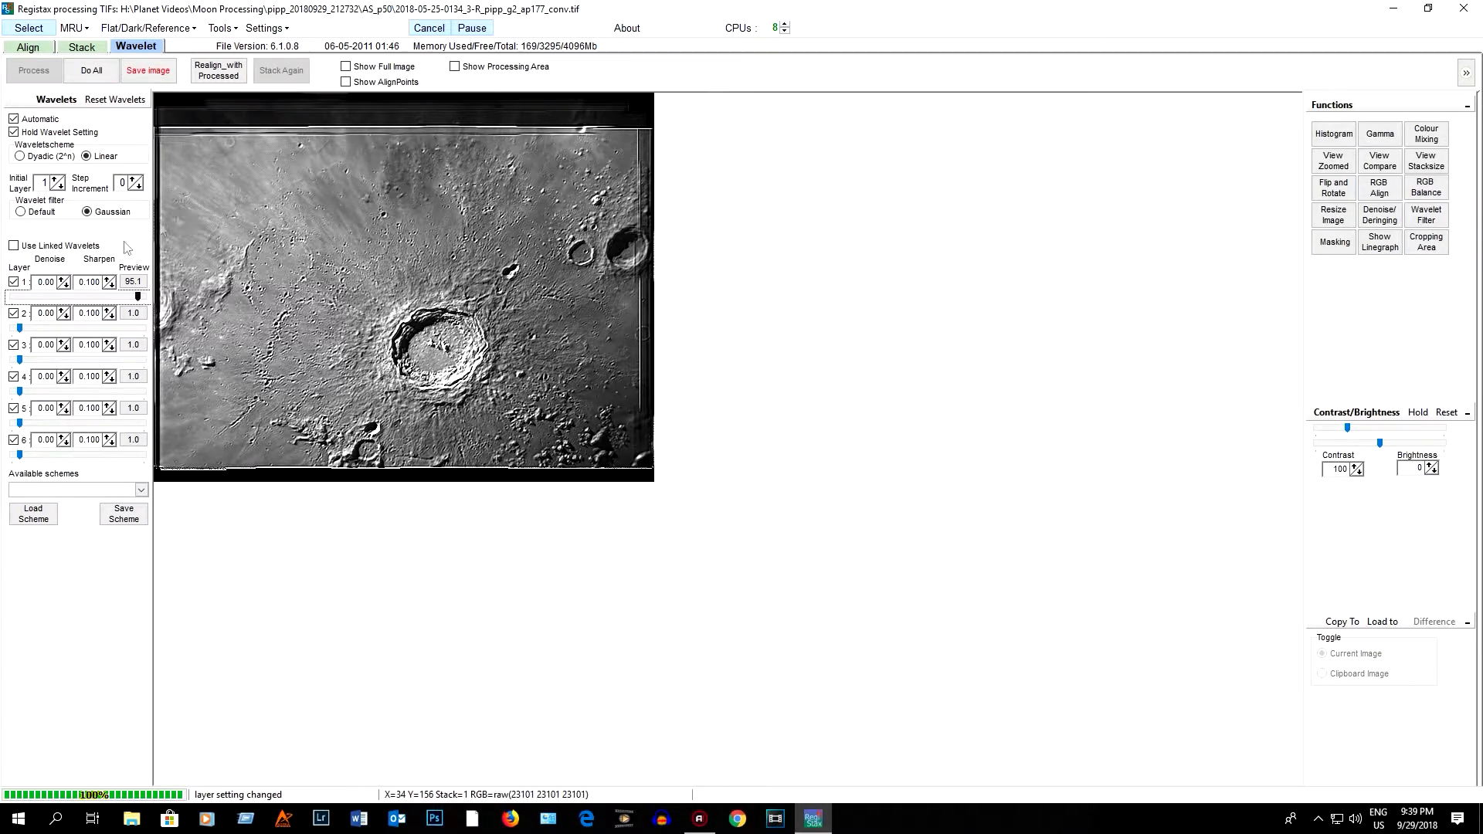
# - Try denoise values up to 0.20 on wavelet layer 1 and settle on 0.15
pyautogui.click(62, 279)
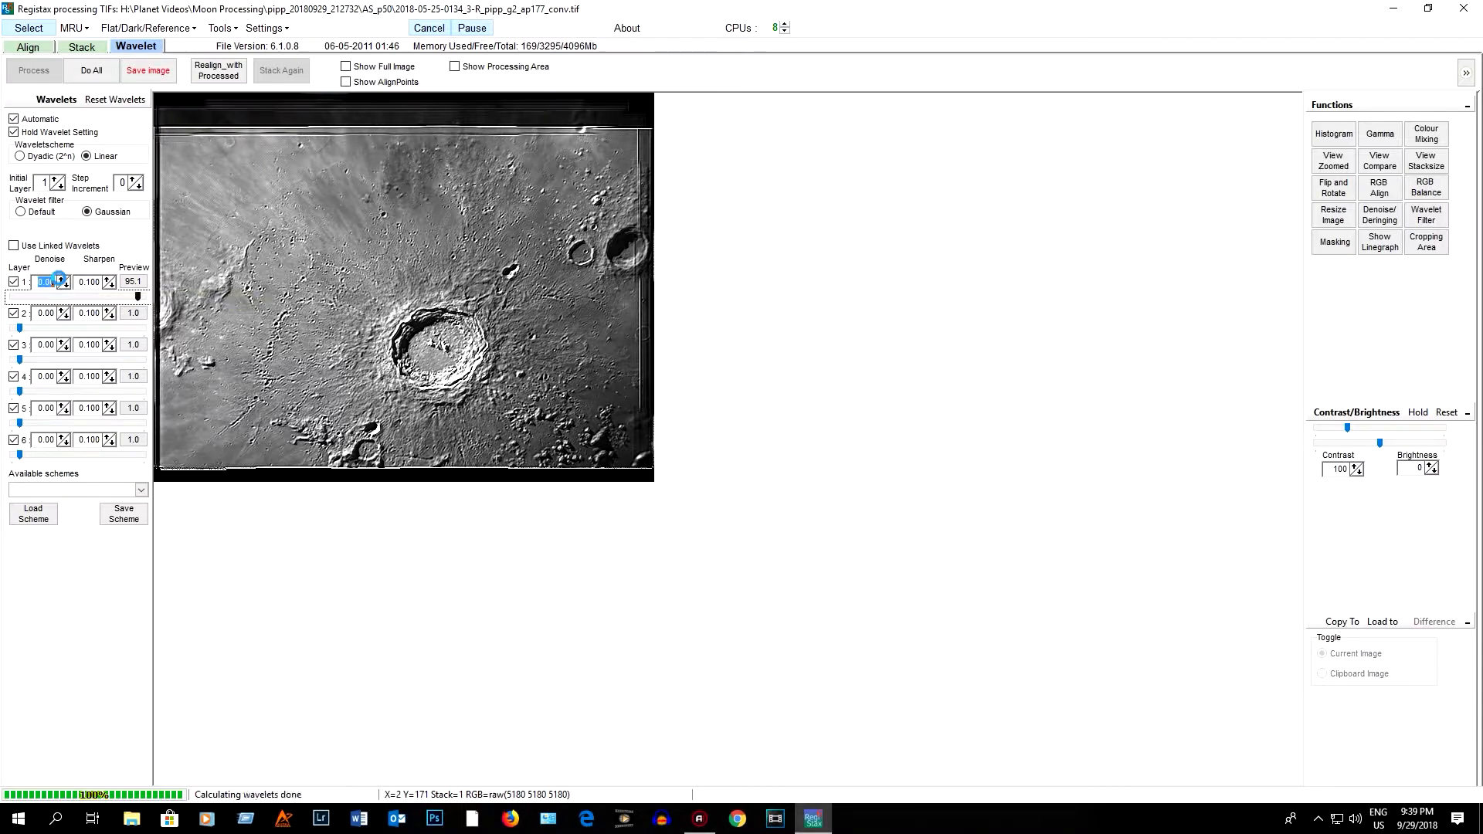
pyautogui.click(61, 279)
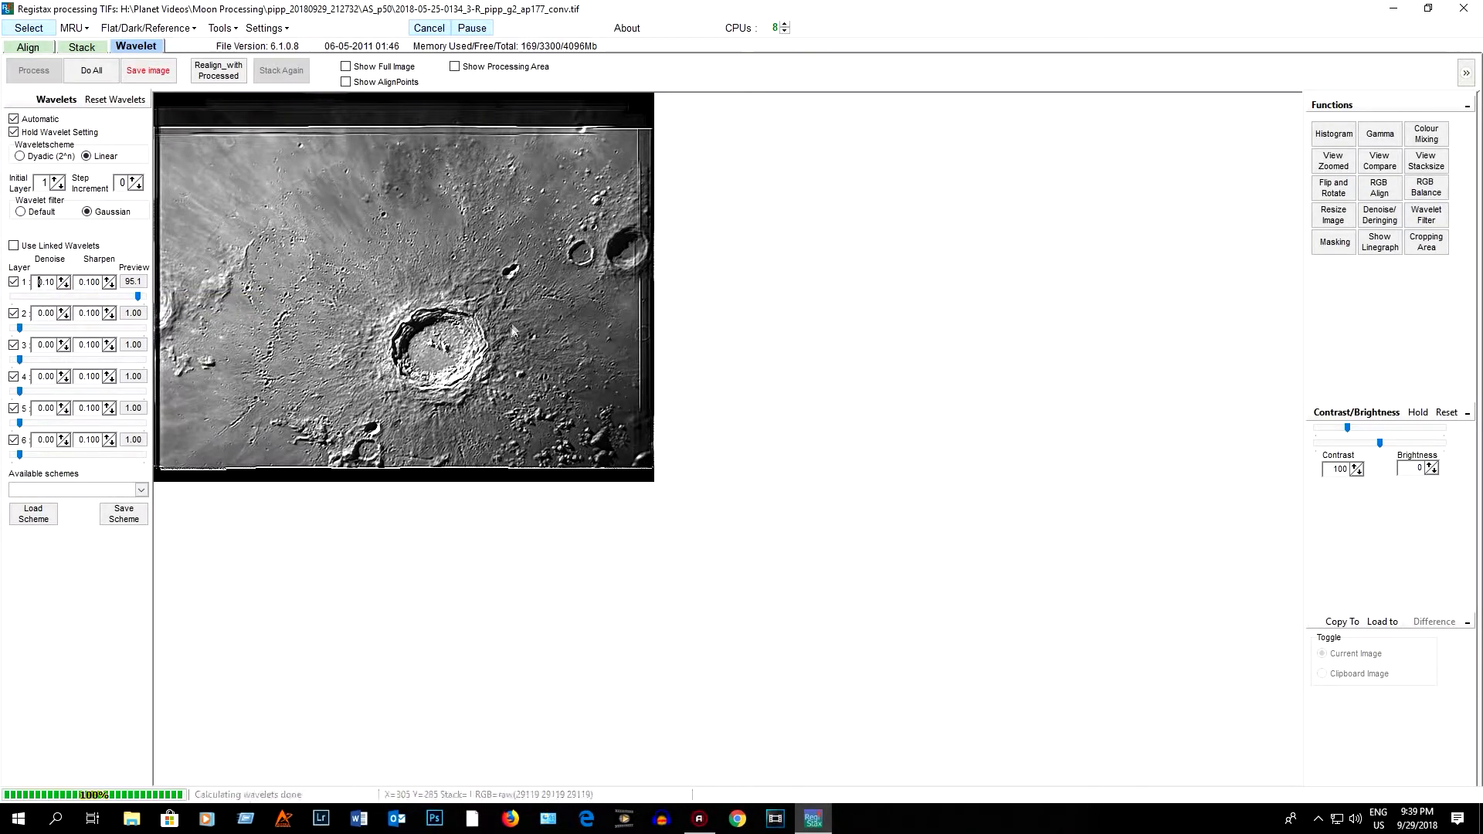
pyautogui.click(62, 279)
pyautogui.click(61, 279)
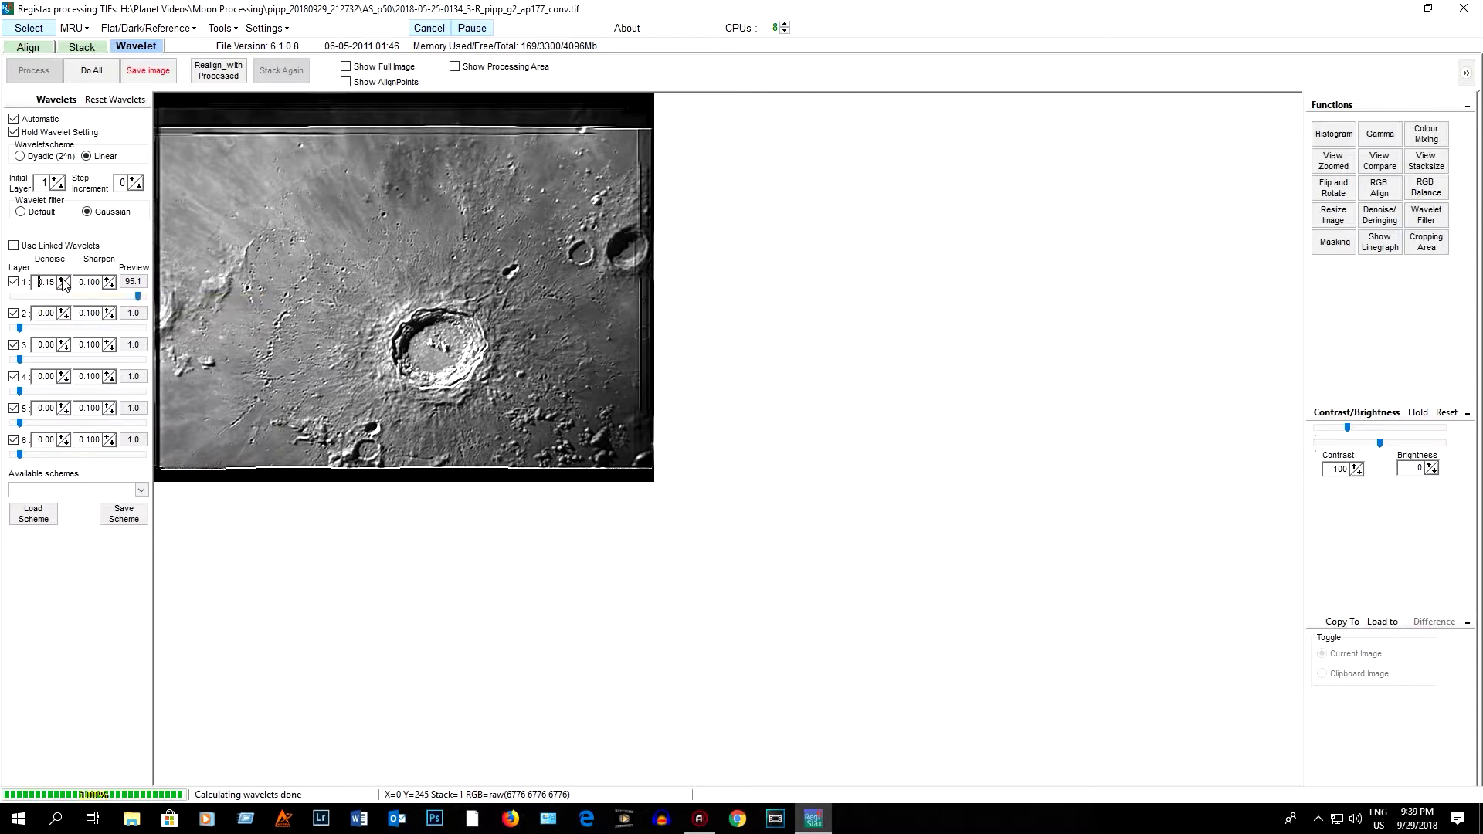
pyautogui.click(61, 280)
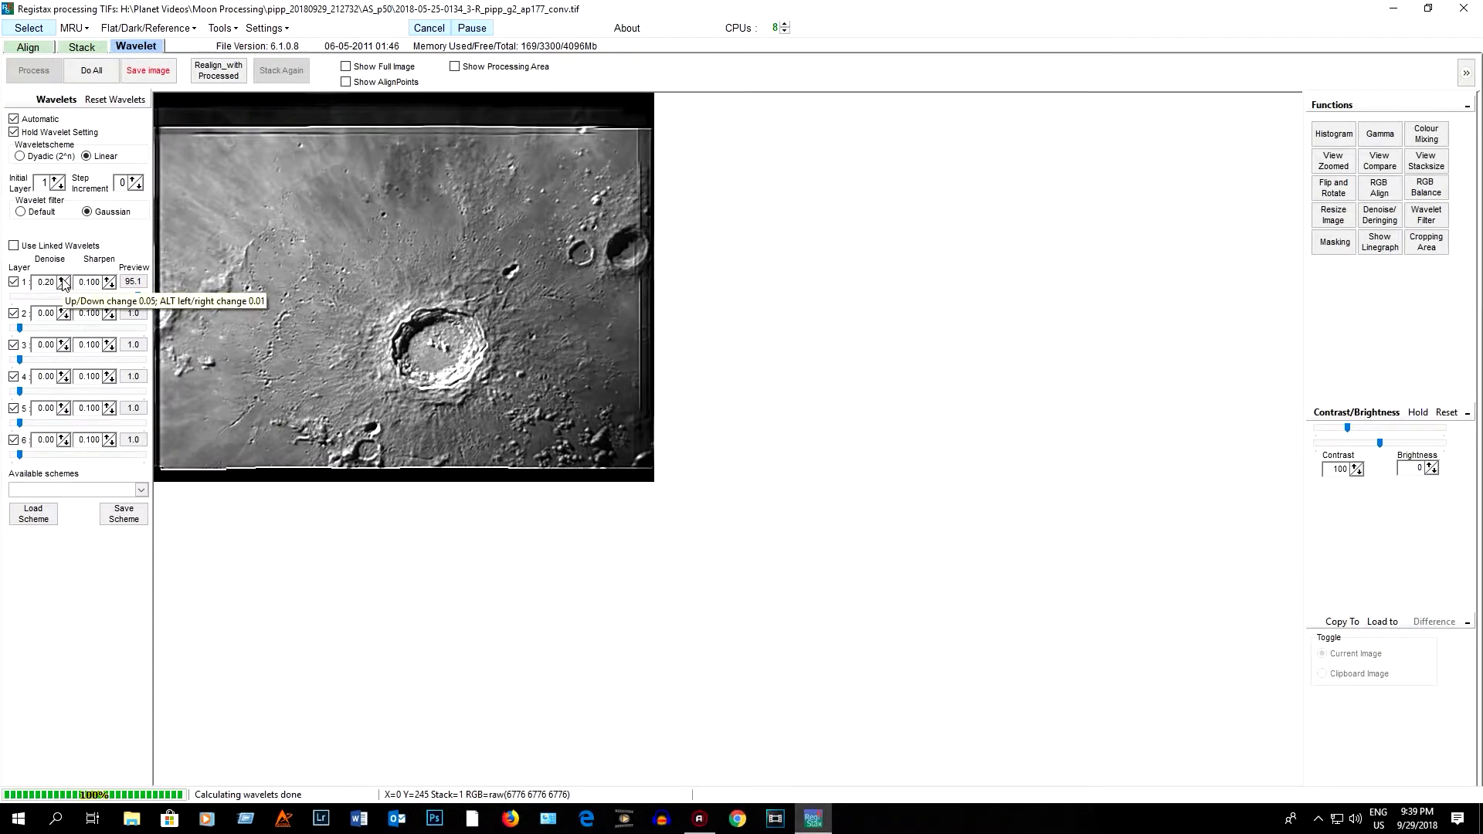
pyautogui.click(64, 285)
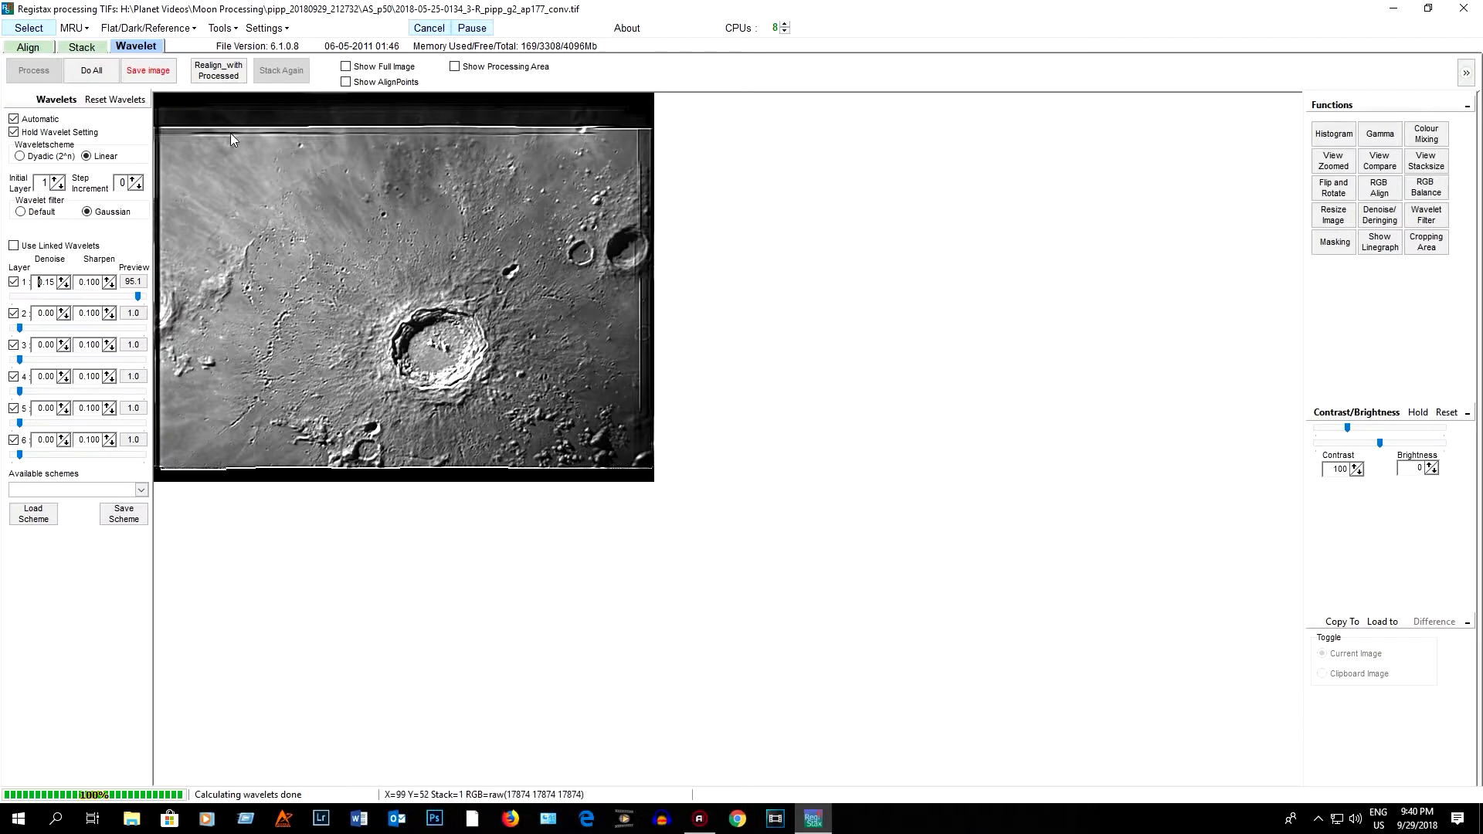
# - Apply the wavelet settings to the whole image and save it as Moon1 in 16-bit TIFF format in the AS_p50 folder
pyautogui.click(91, 72)
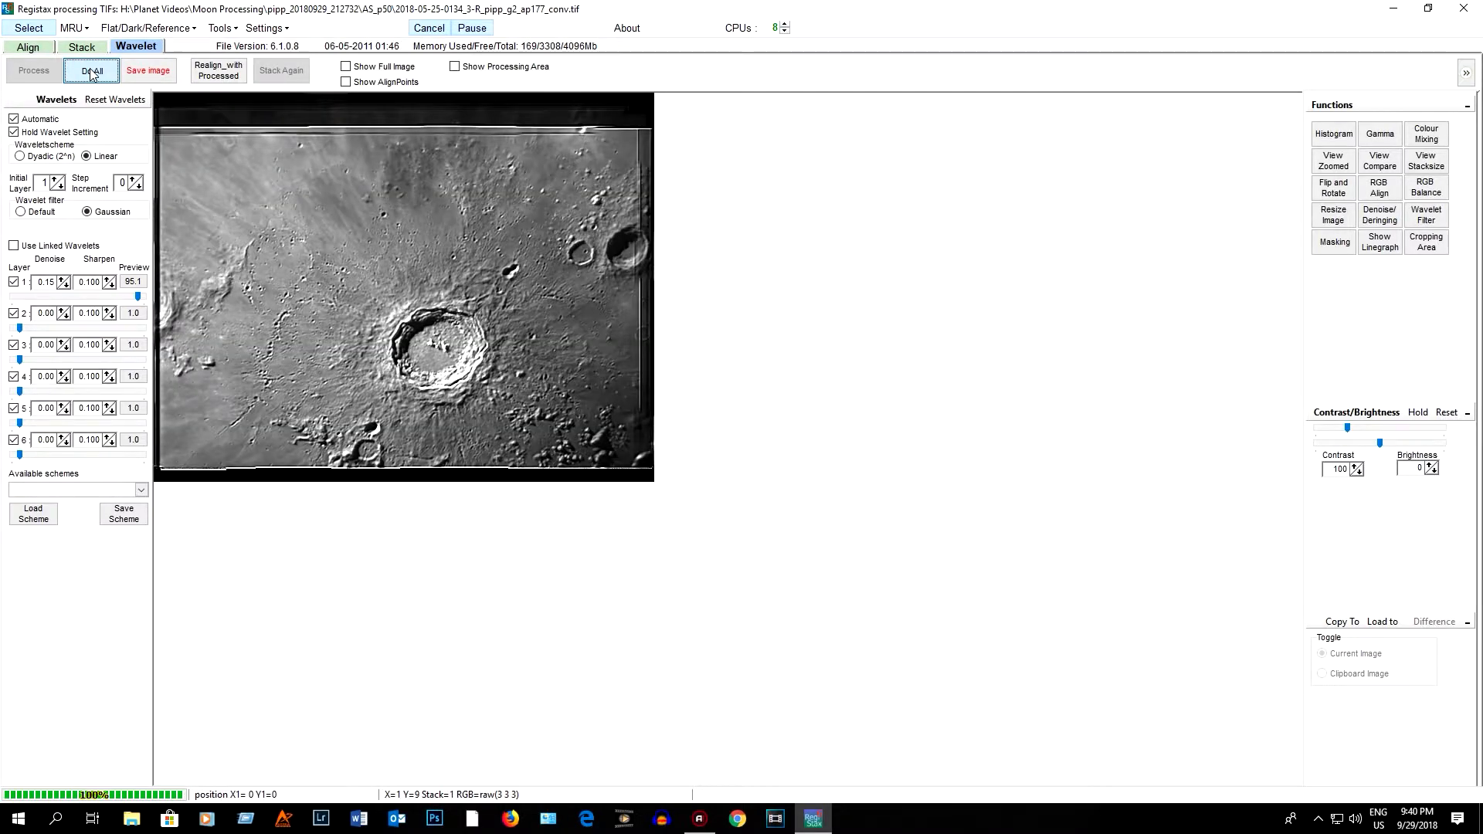
pyautogui.click(91, 72)
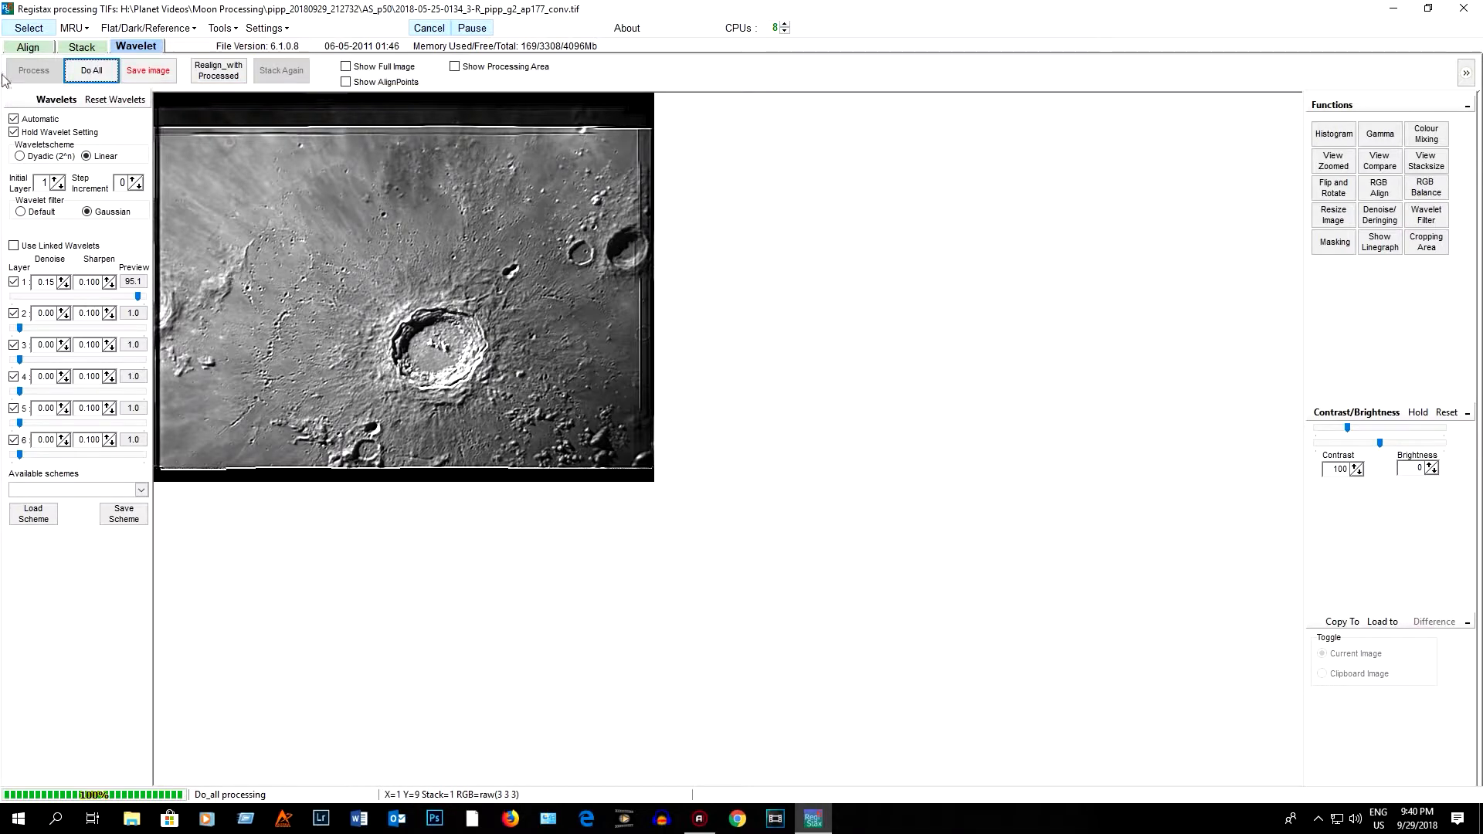
pyautogui.click(148, 71)
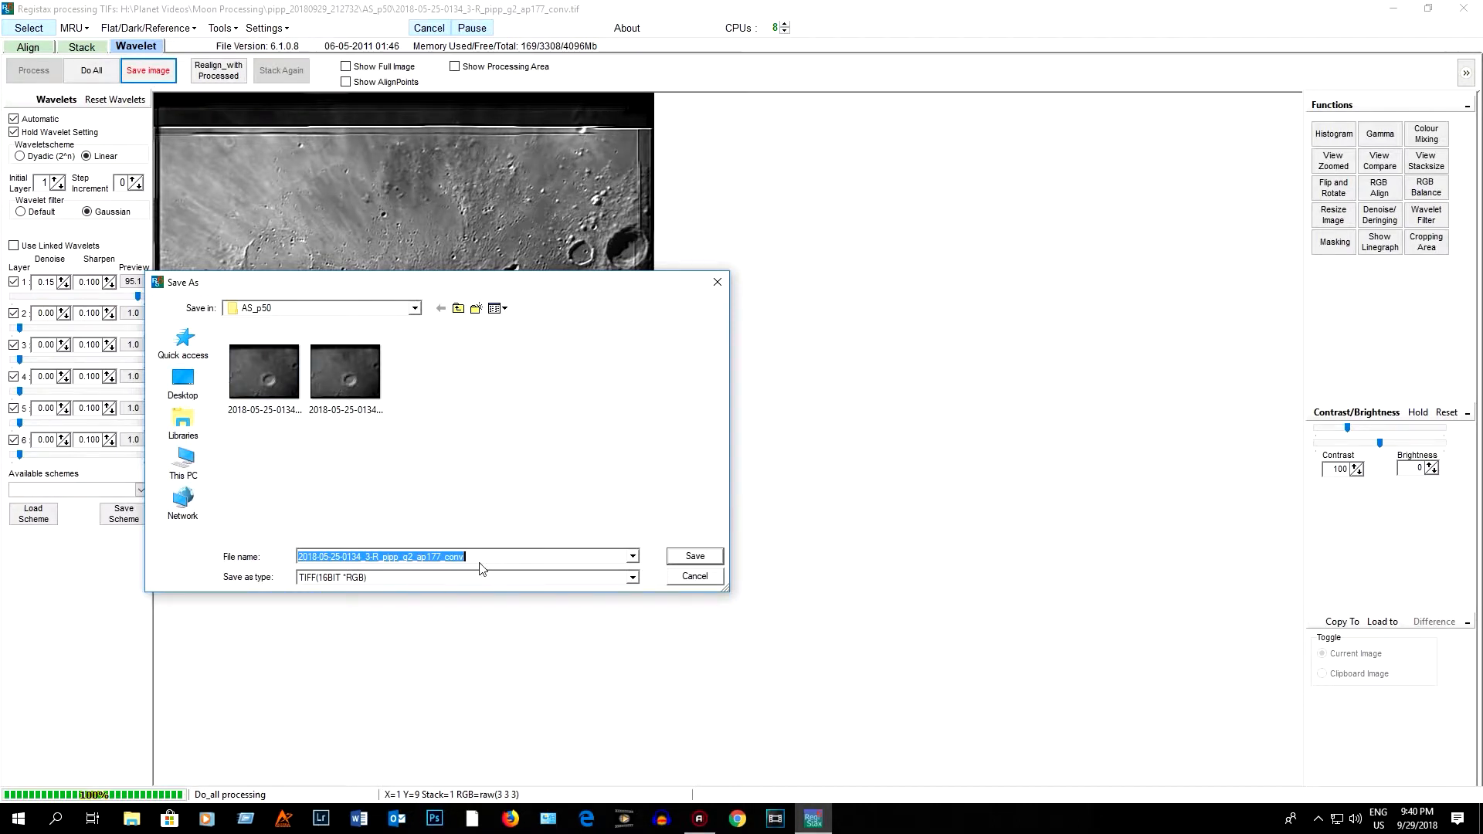
pyautogui.moveTo(474, 556); pyautogui.dragTo(261, 561)
pyautogui.write('Moon1')
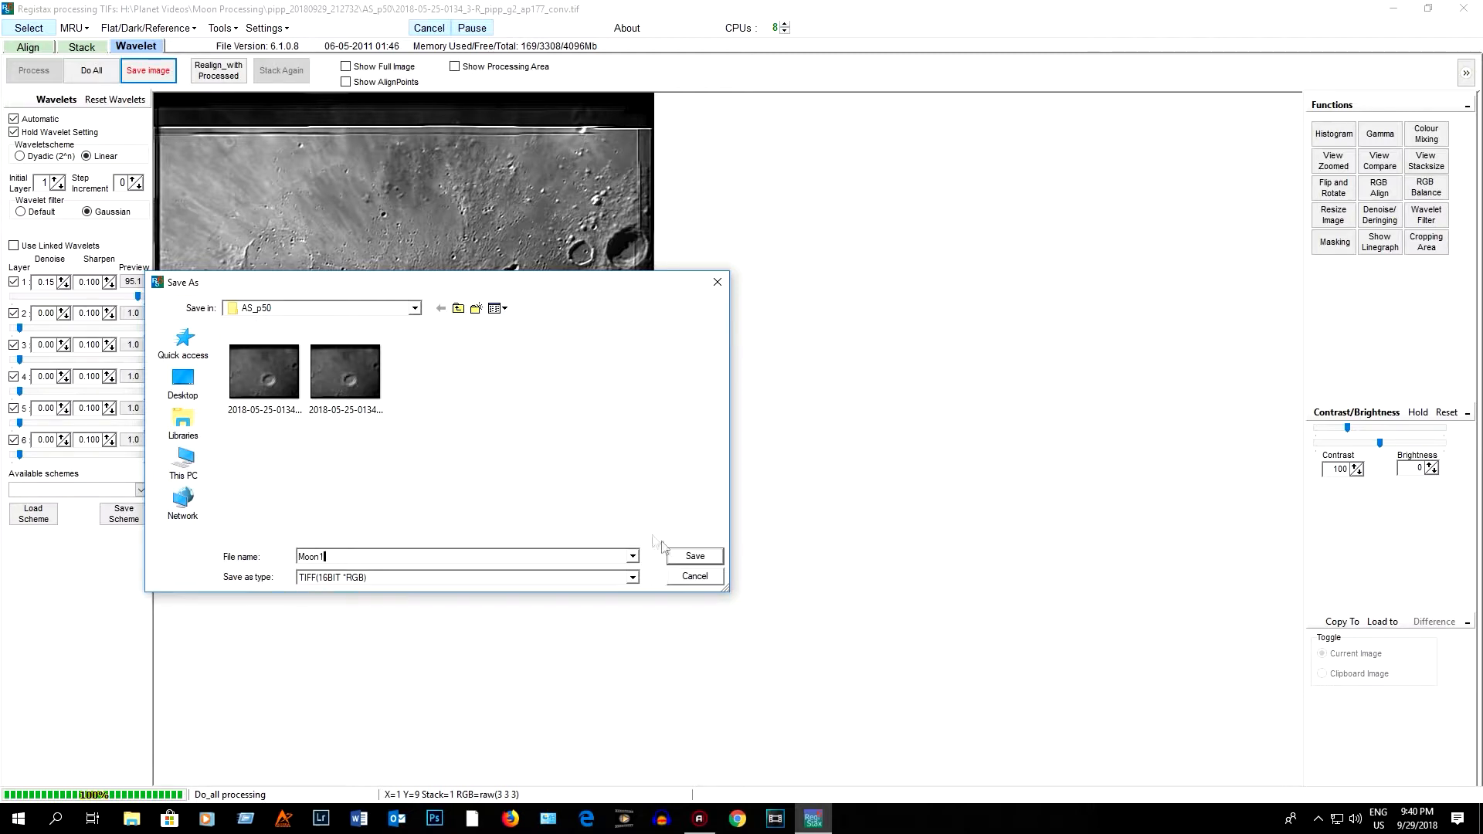
pyautogui.click(678, 556)
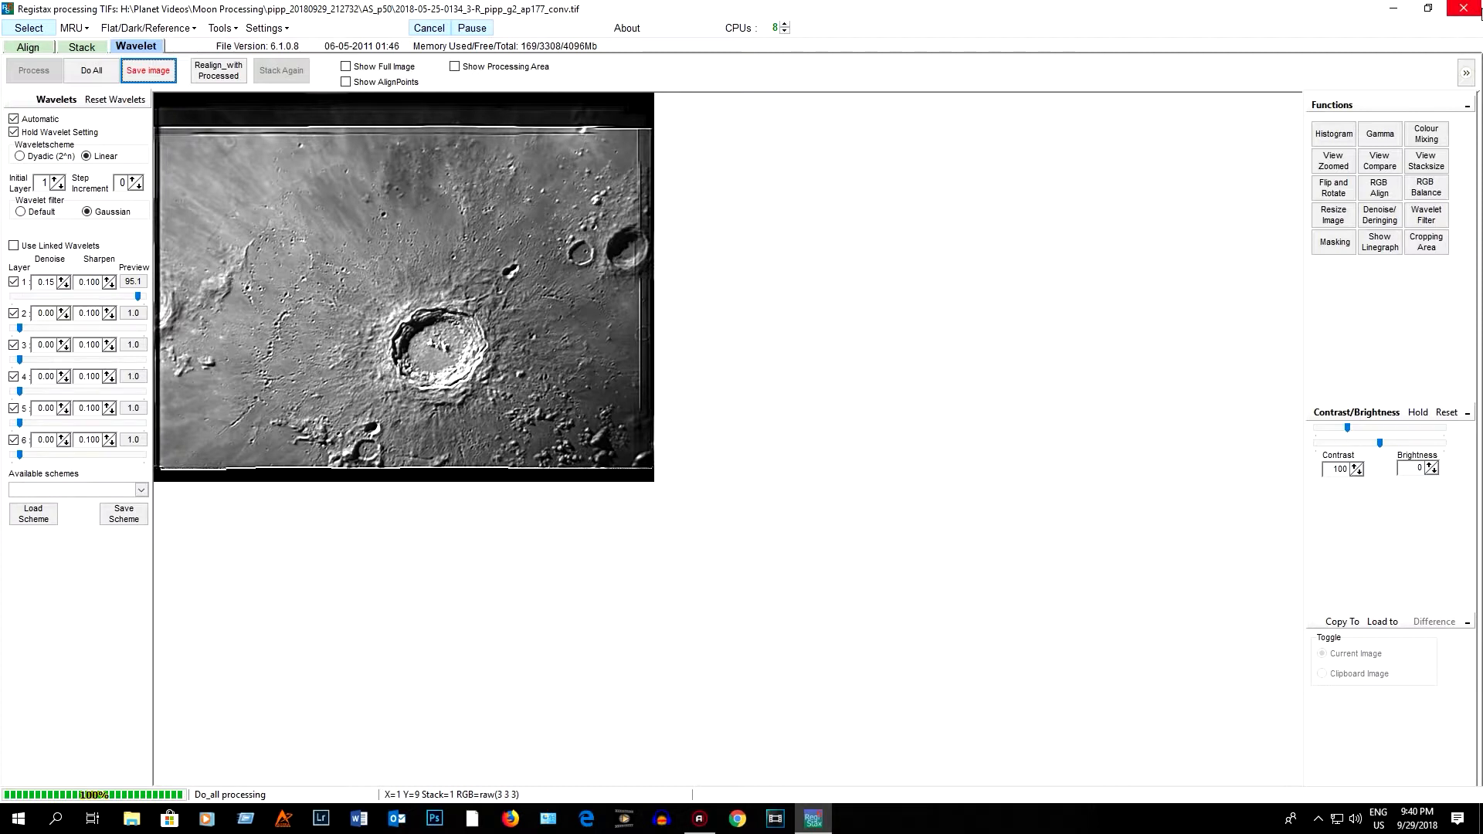
# - Close RegiStax and launch Adobe Photoshop CC 2015
pyautogui.click(1463, 15)
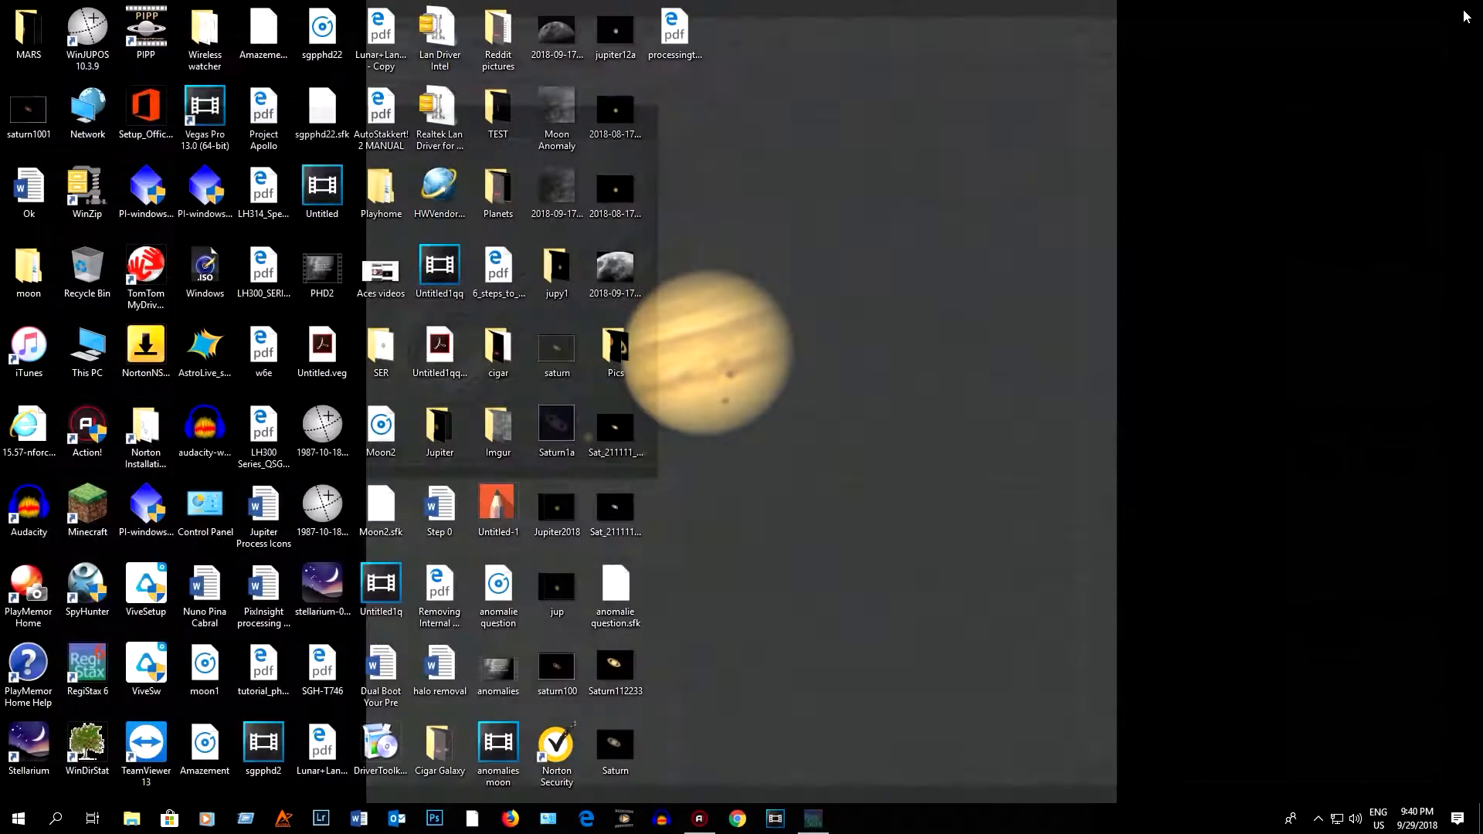
pyautogui.click(18, 818)
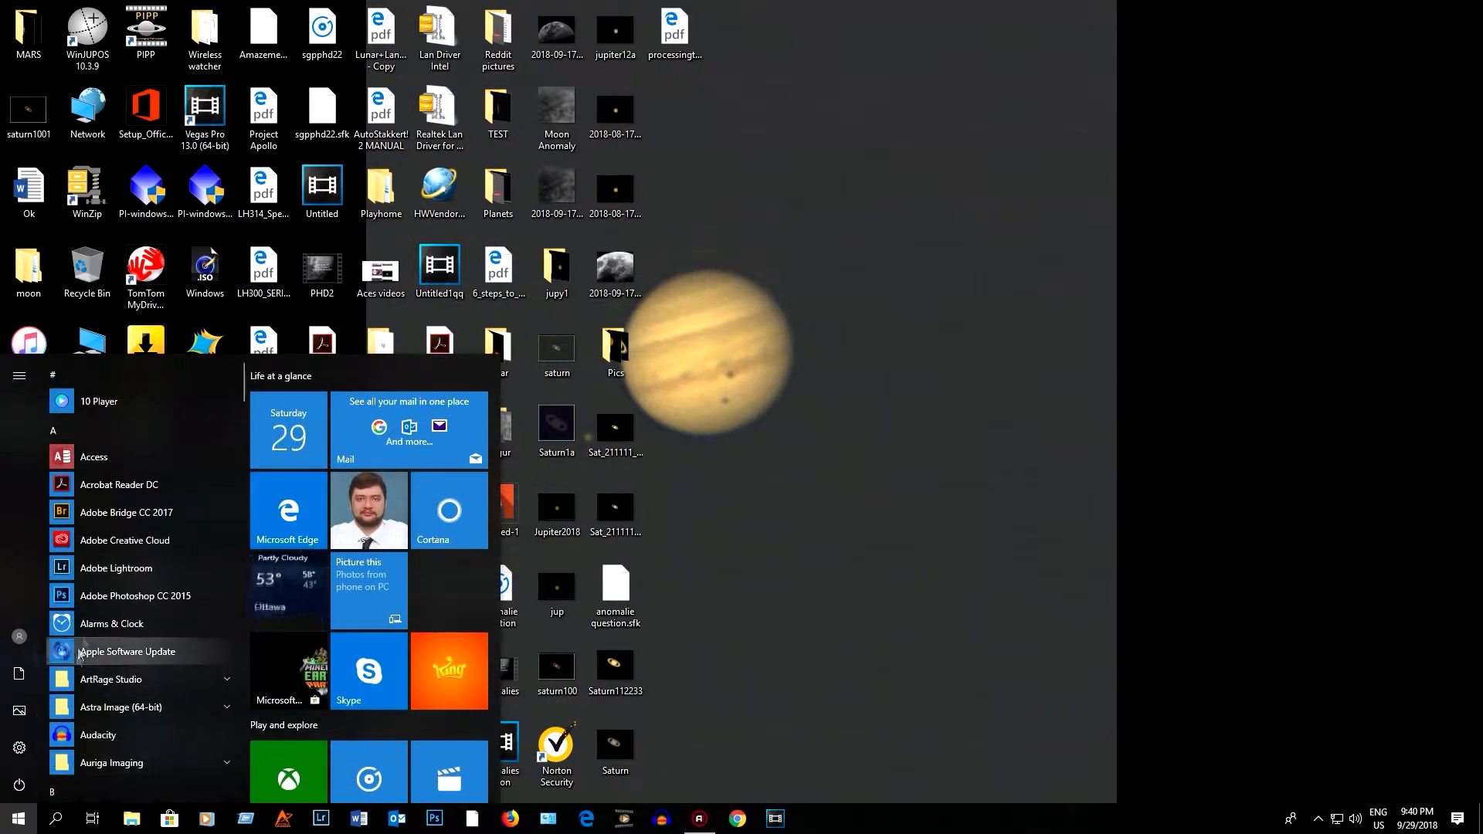
pyautogui.click(98, 595)
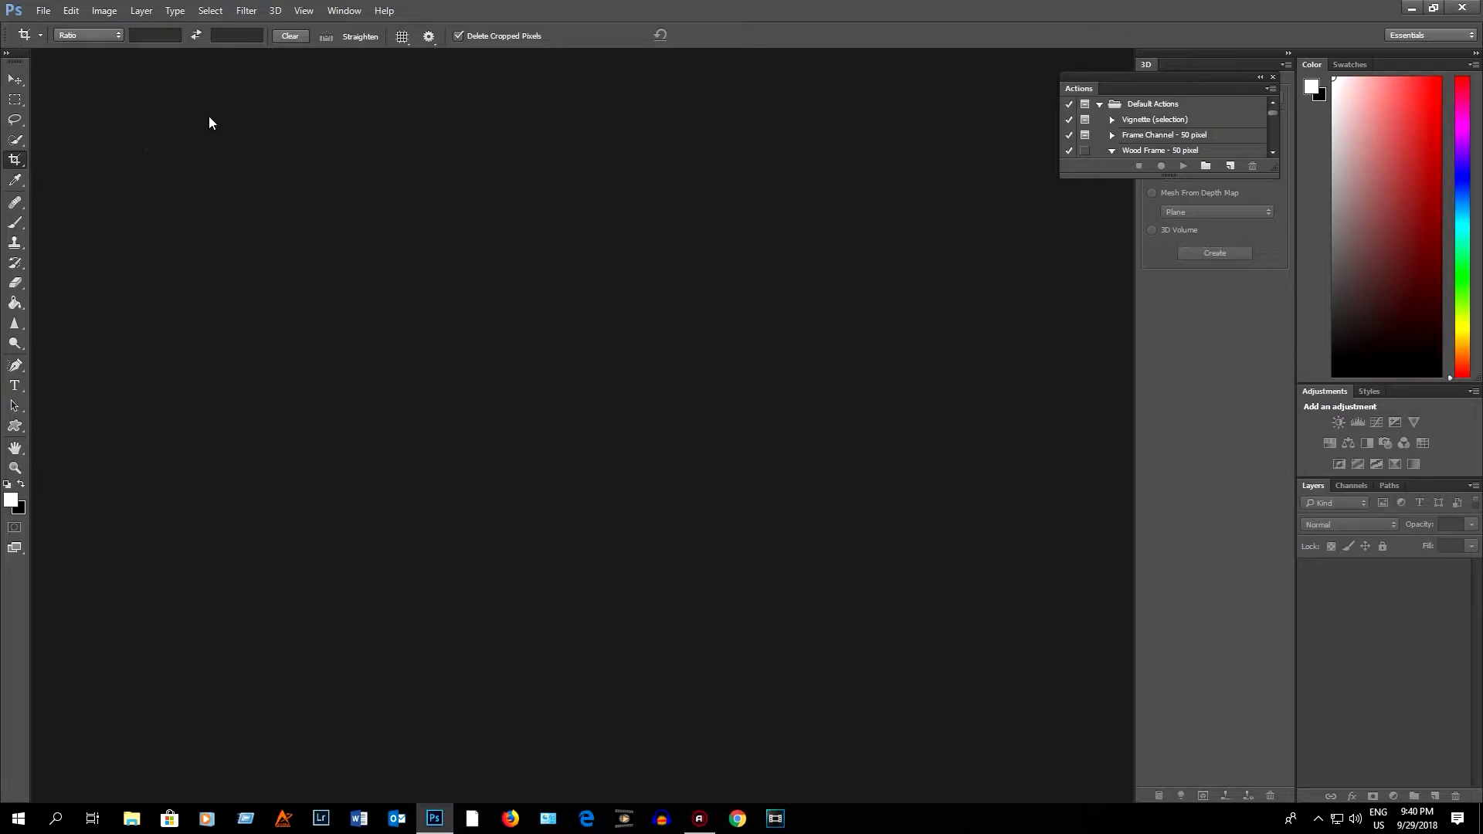
# - Open Moon1.tif from H:\Planet Videos\Moon Processing\pipp_20180929_212732\AS_p50
pyautogui.click(42, 11)
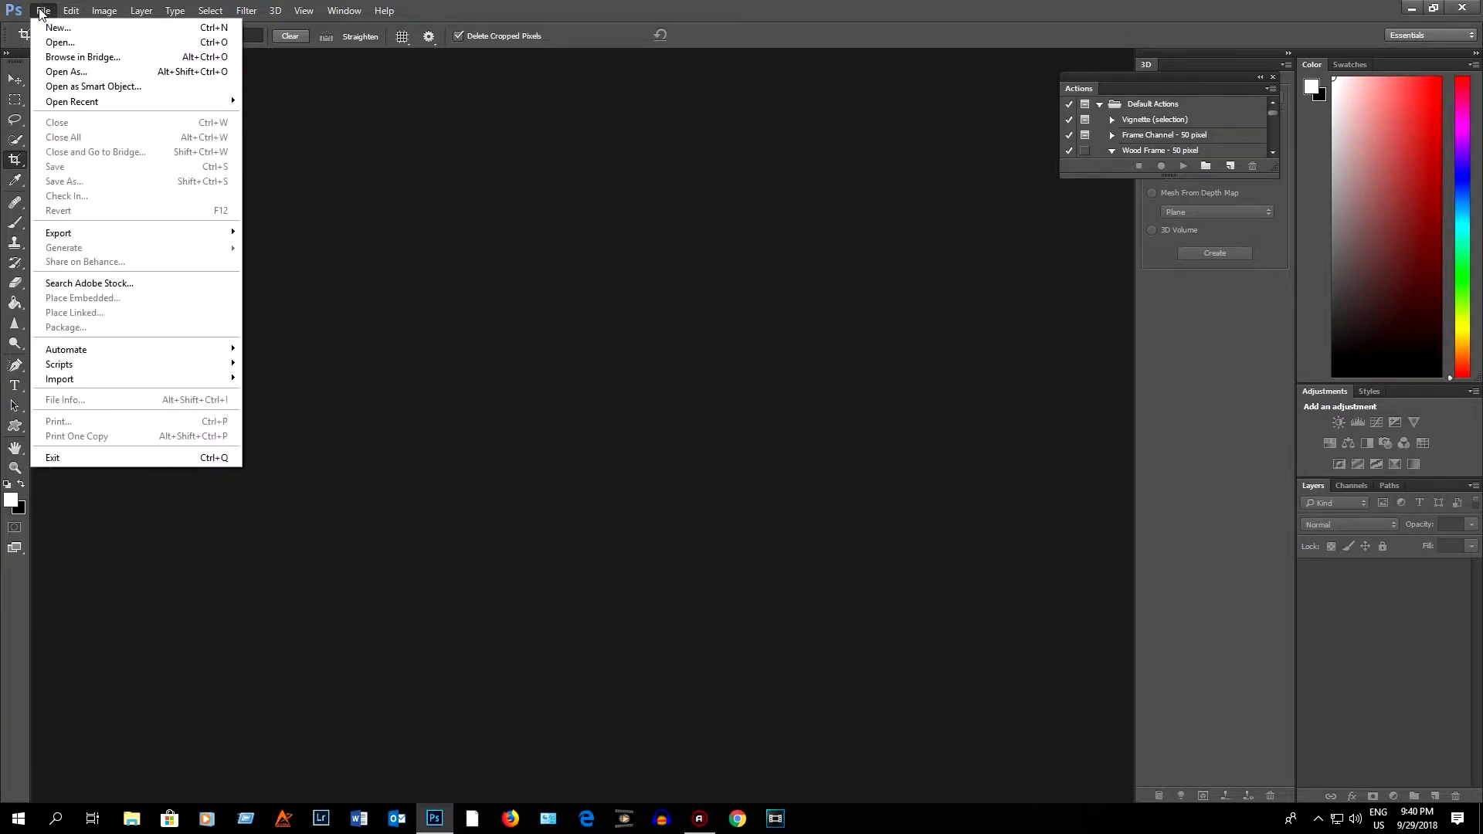
pyautogui.click(52, 43)
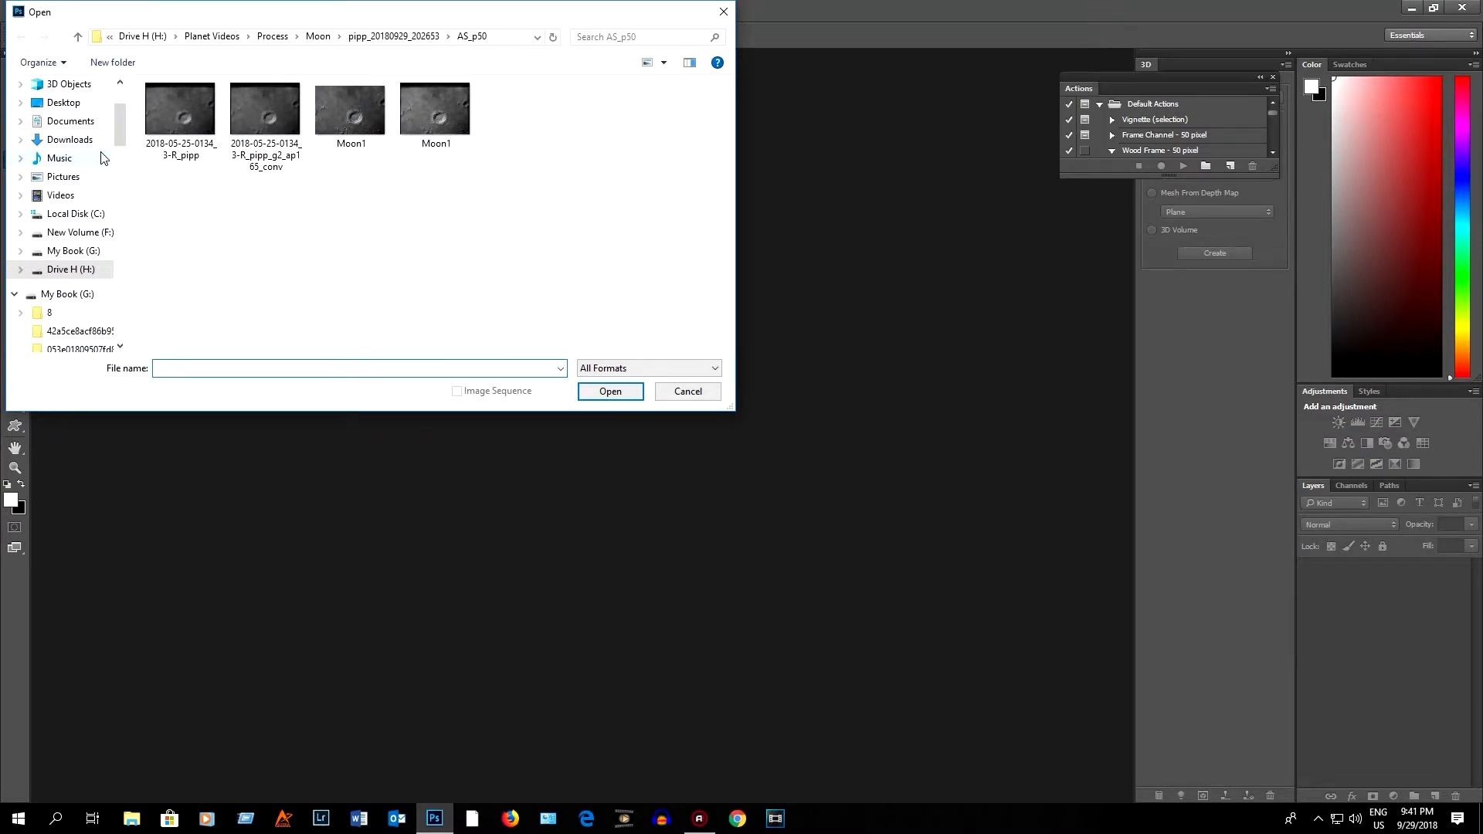
pyautogui.click(68, 268)
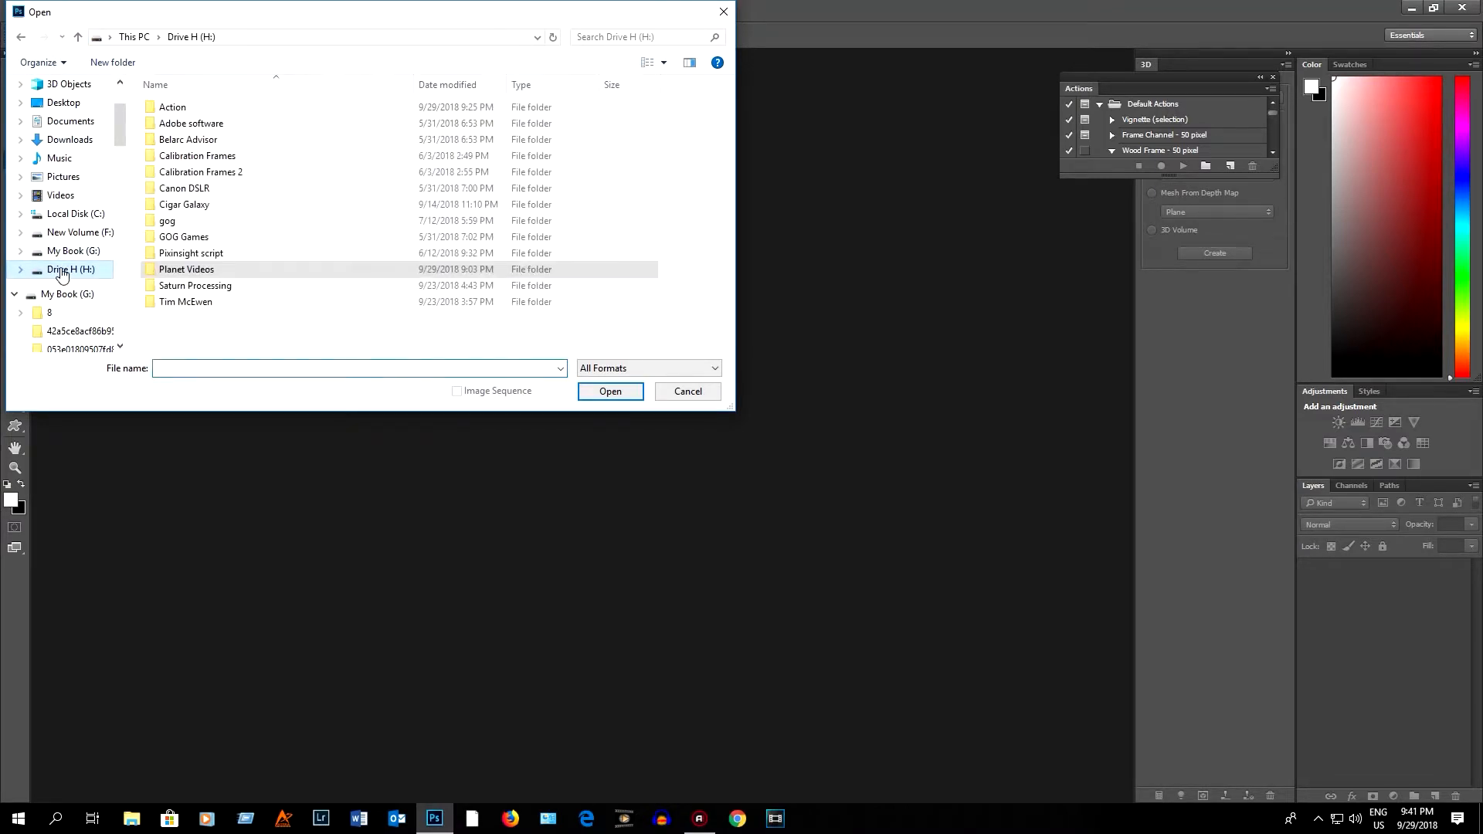
pyautogui.doubleClick(197, 270)
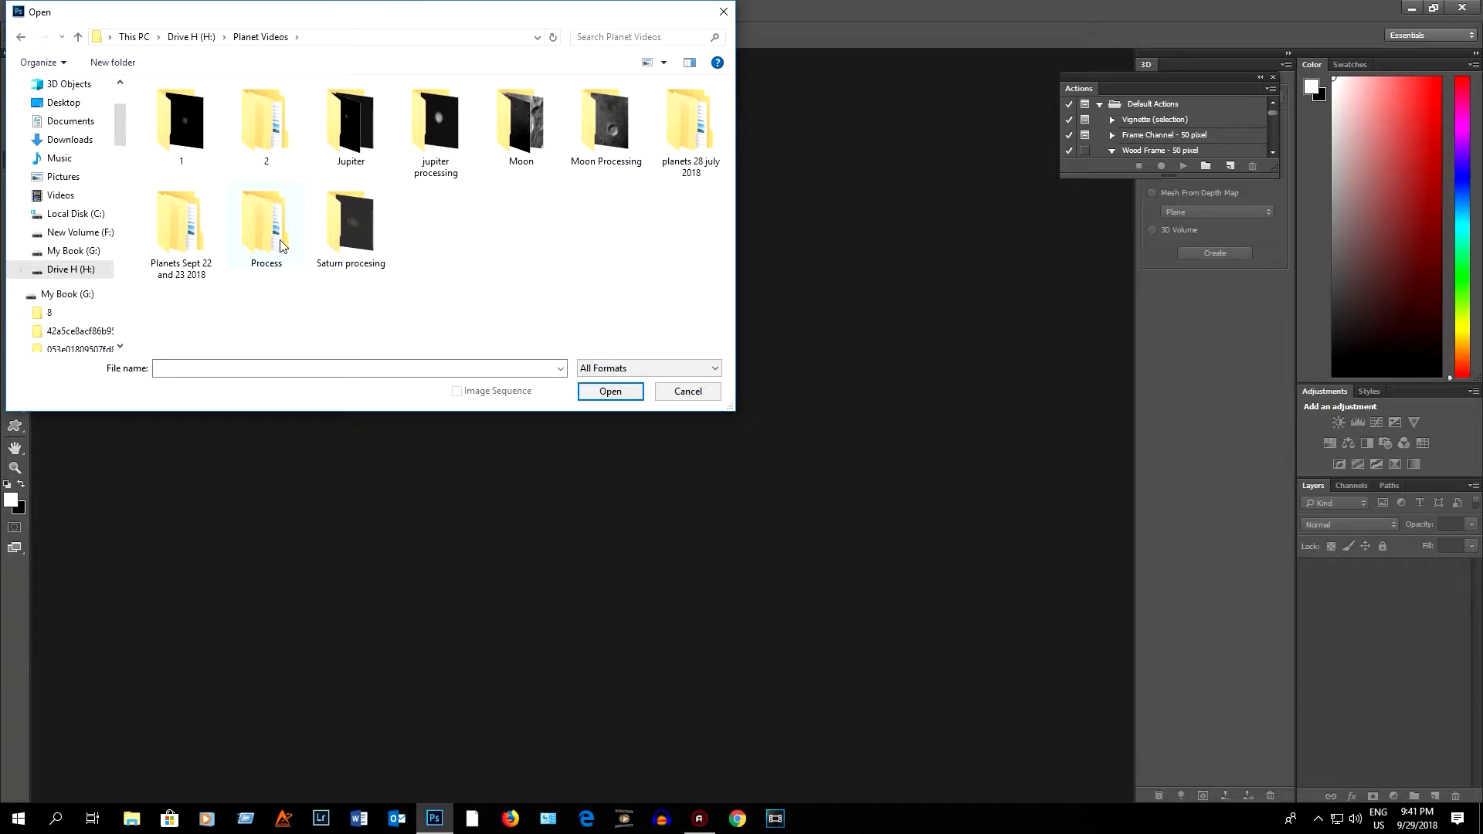
pyautogui.doubleClick(604, 121)
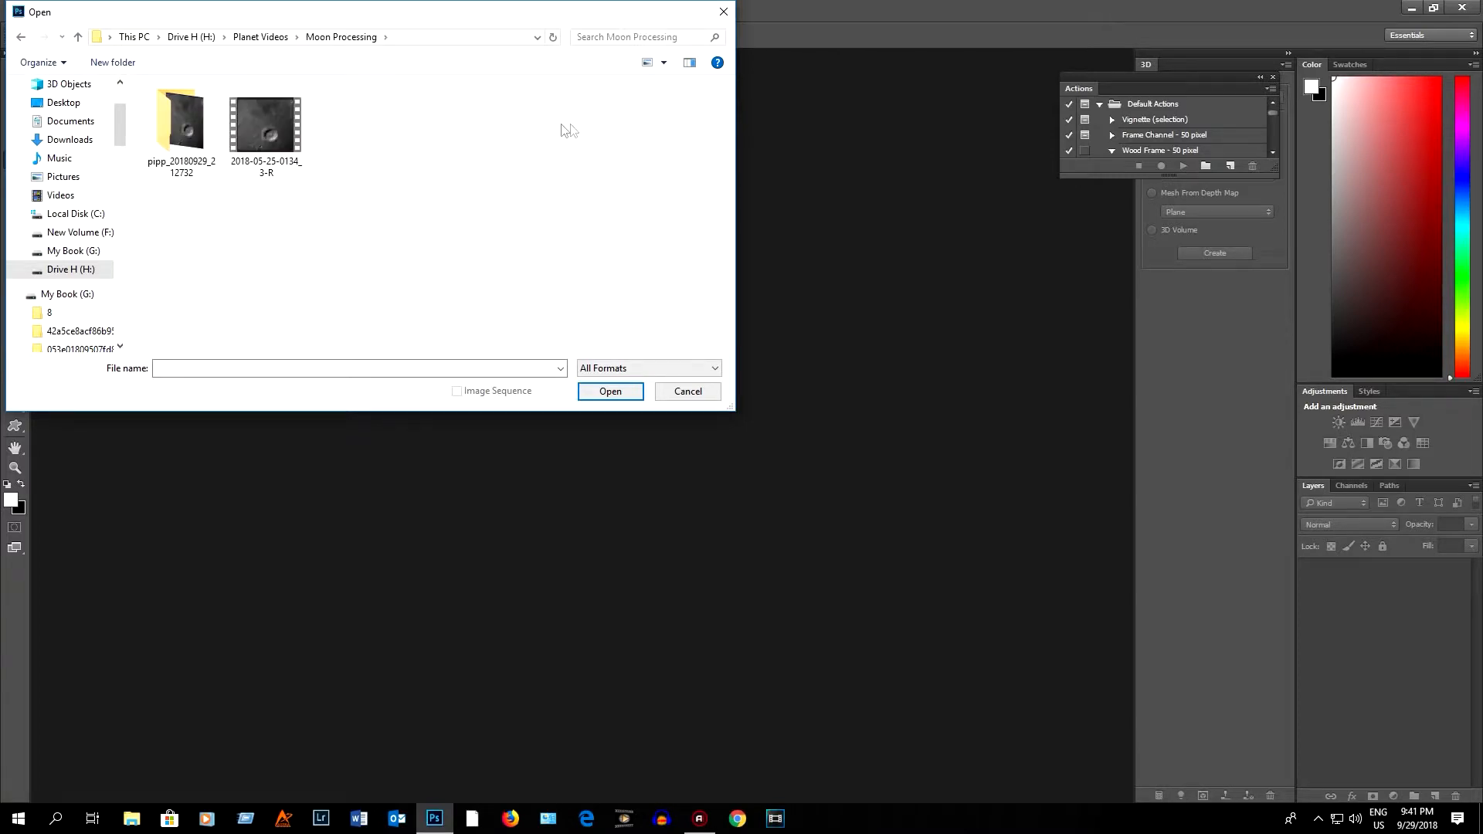
pyautogui.doubleClick(179, 116)
pyautogui.doubleClick(352, 118)
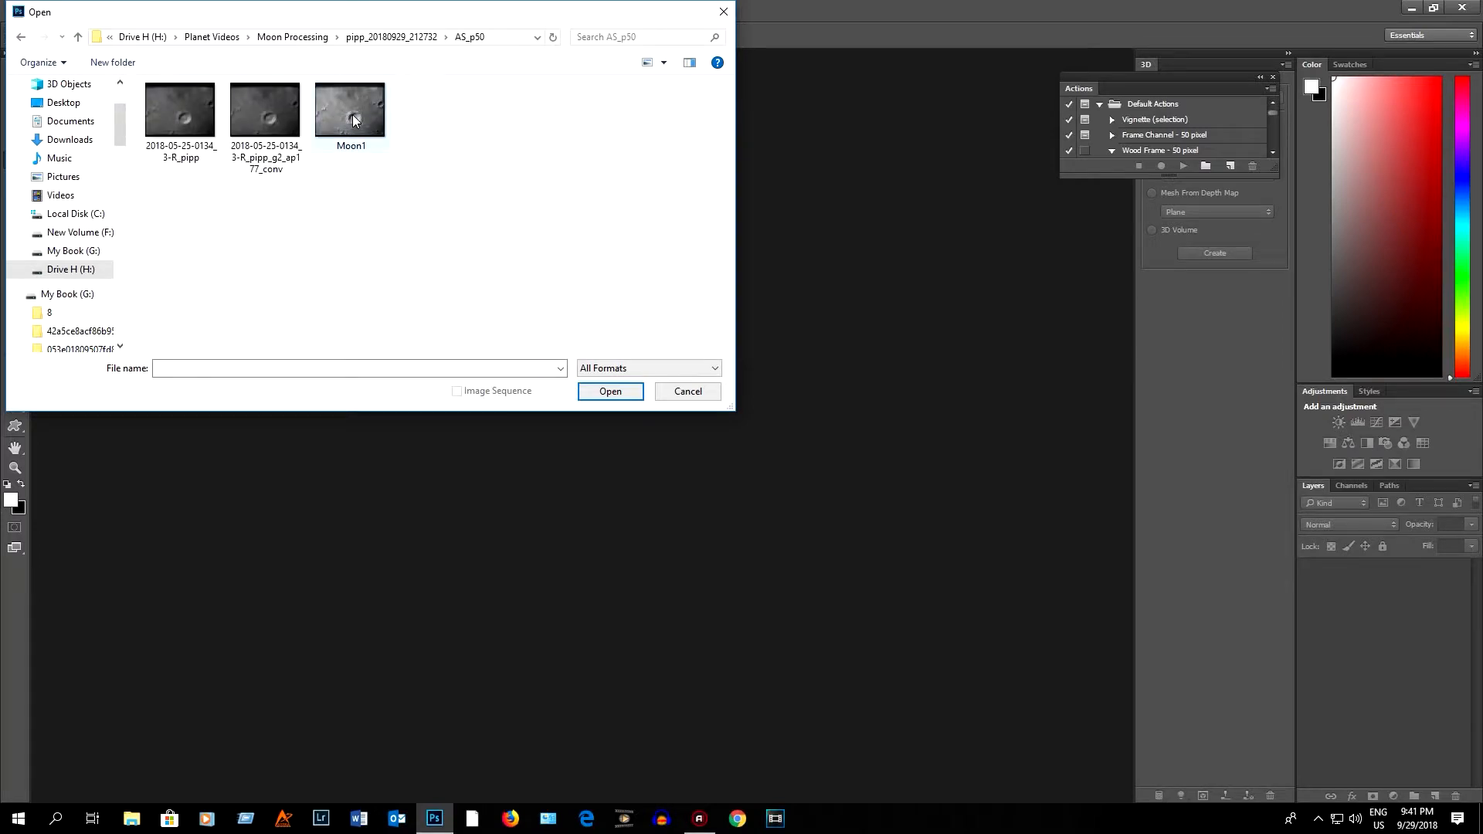
pyautogui.doubleClick(351, 114)
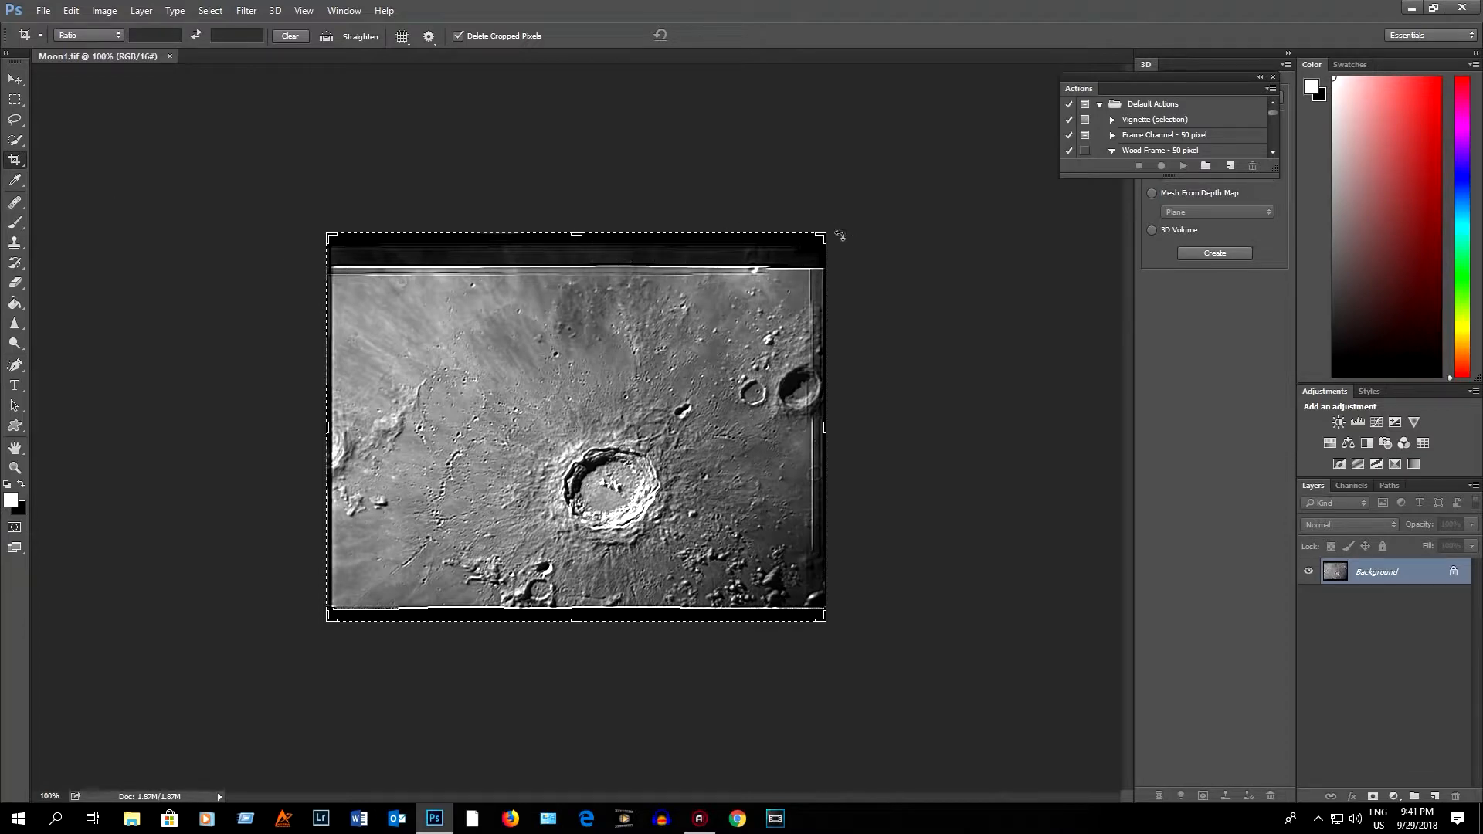
# - Crop the moon image inside the black stacking borders and bright edge lines on all four sides
pyautogui.moveTo(821, 236)
pyautogui.mouseDown()
pyautogui.moveTo(789, 252)
pyautogui.moveTo(823, 246)
pyautogui.moveTo(811, 248)
pyautogui.mouseUp()
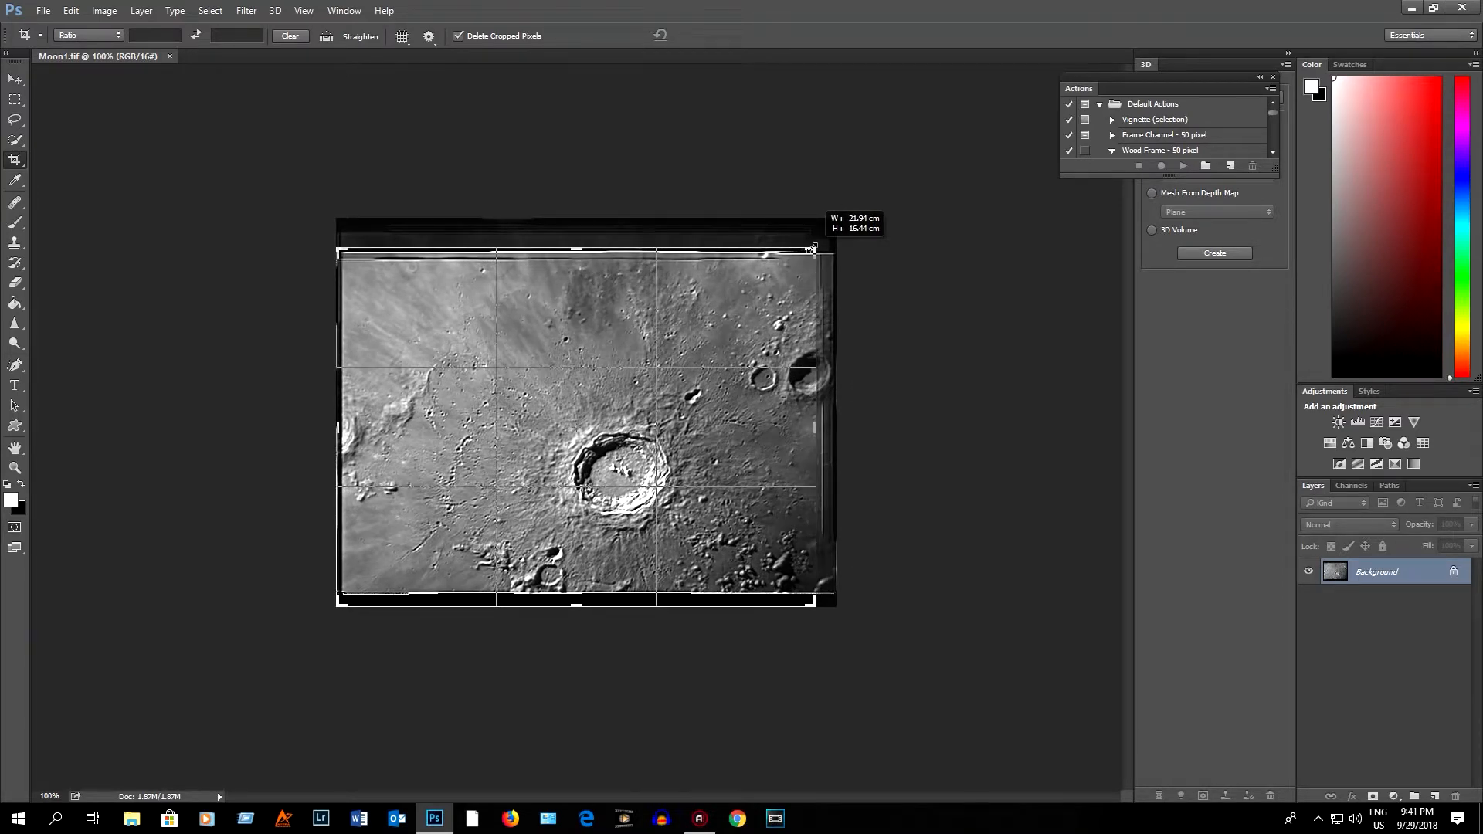
pyautogui.moveTo(810, 249)
pyautogui.mouseDown()
pyautogui.moveTo(825, 241)
pyautogui.moveTo(813, 246)
pyautogui.mouseUp()
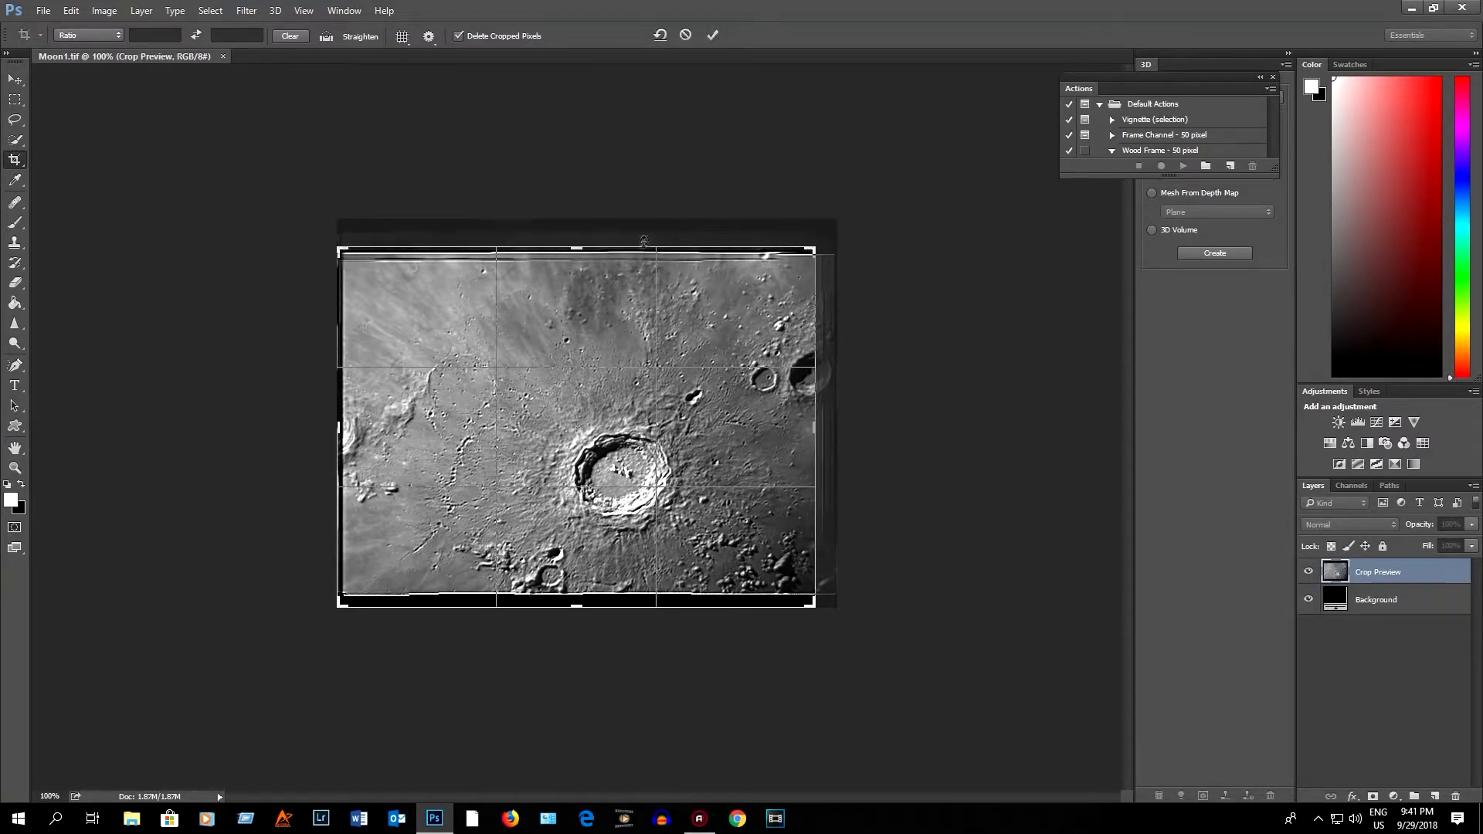
pyautogui.moveTo(574, 248); pyautogui.dragTo(574, 256)
pyautogui.moveTo(577, 595); pyautogui.dragTo(576, 586)
pyautogui.moveTo(338, 424); pyautogui.dragTo(343, 424)
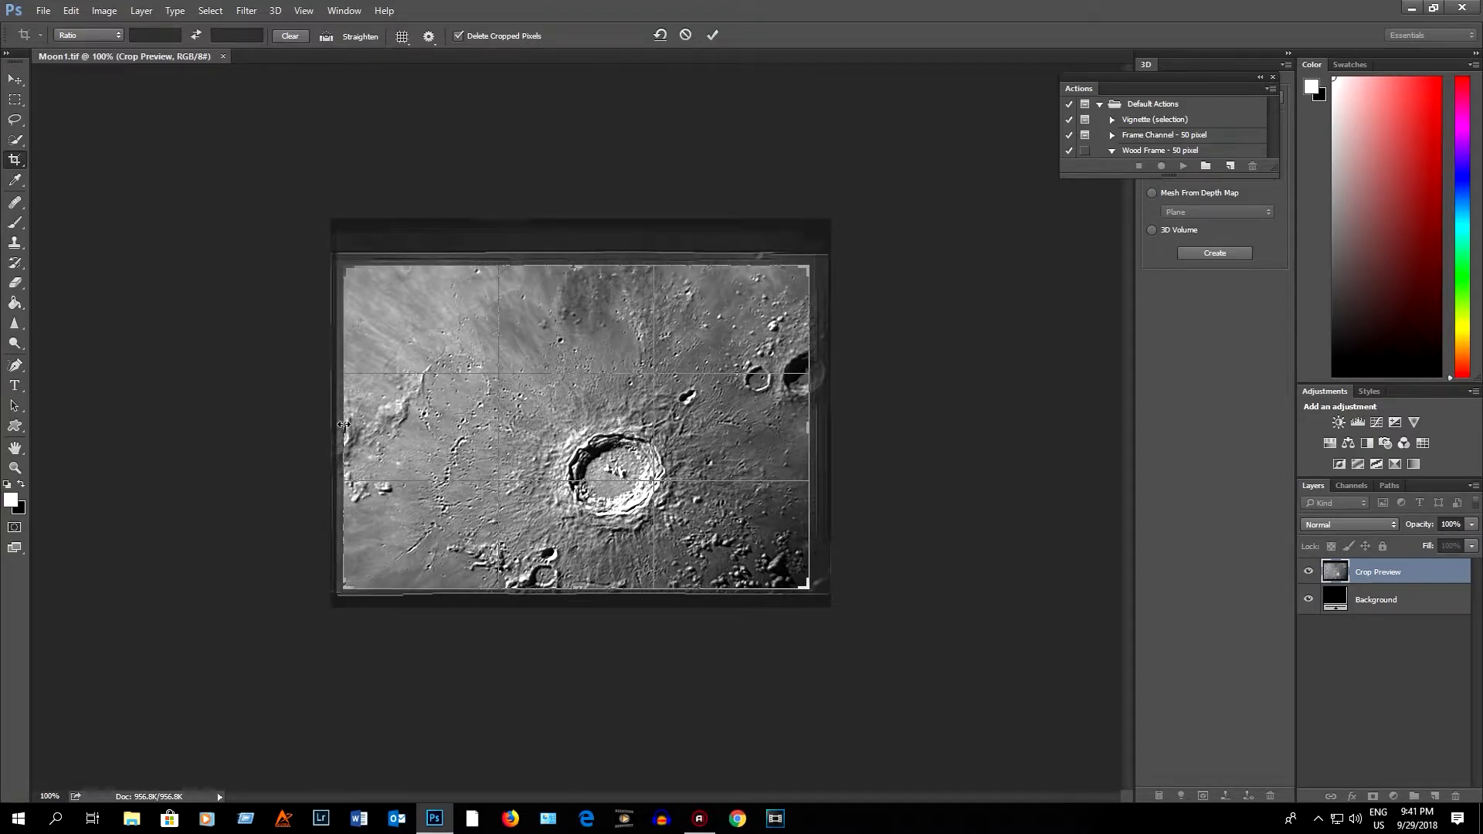
pyautogui.press('Return')
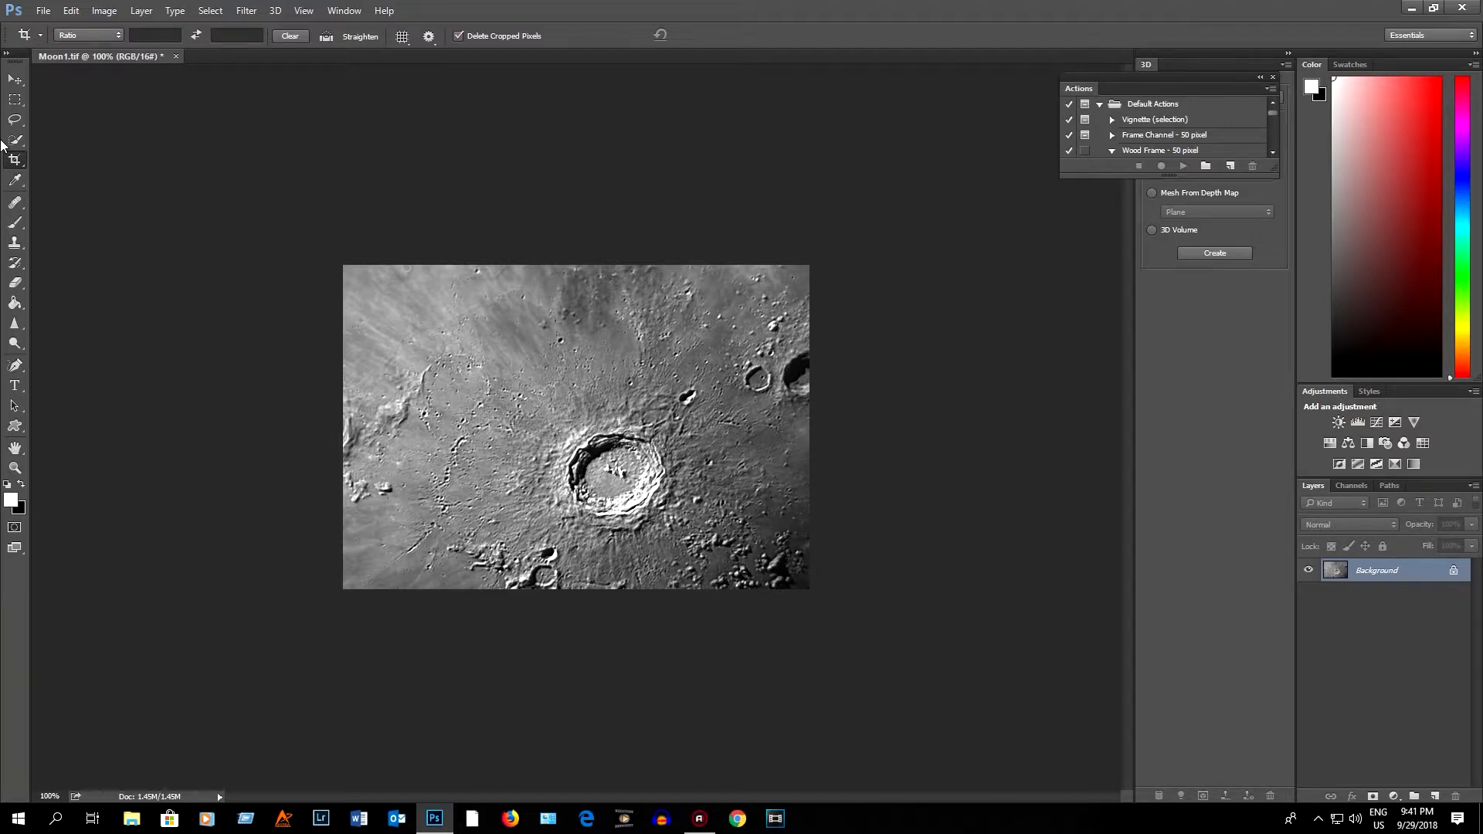
# - Apply a Brightness/Contrast adjustment to the image with brightness -53 and contrast 25
pyautogui.click(98, 12)
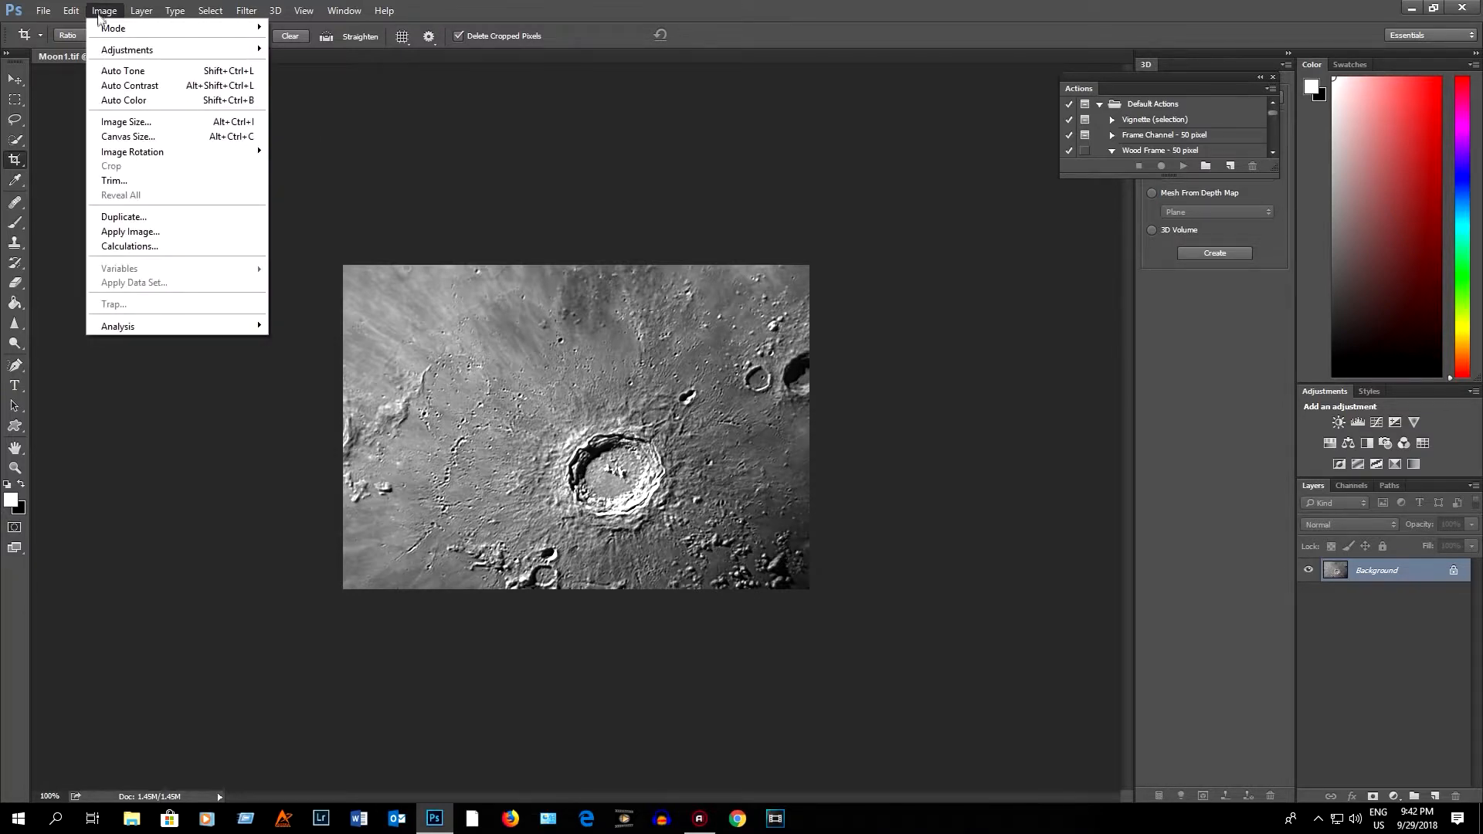
pyautogui.moveTo(108, 50)
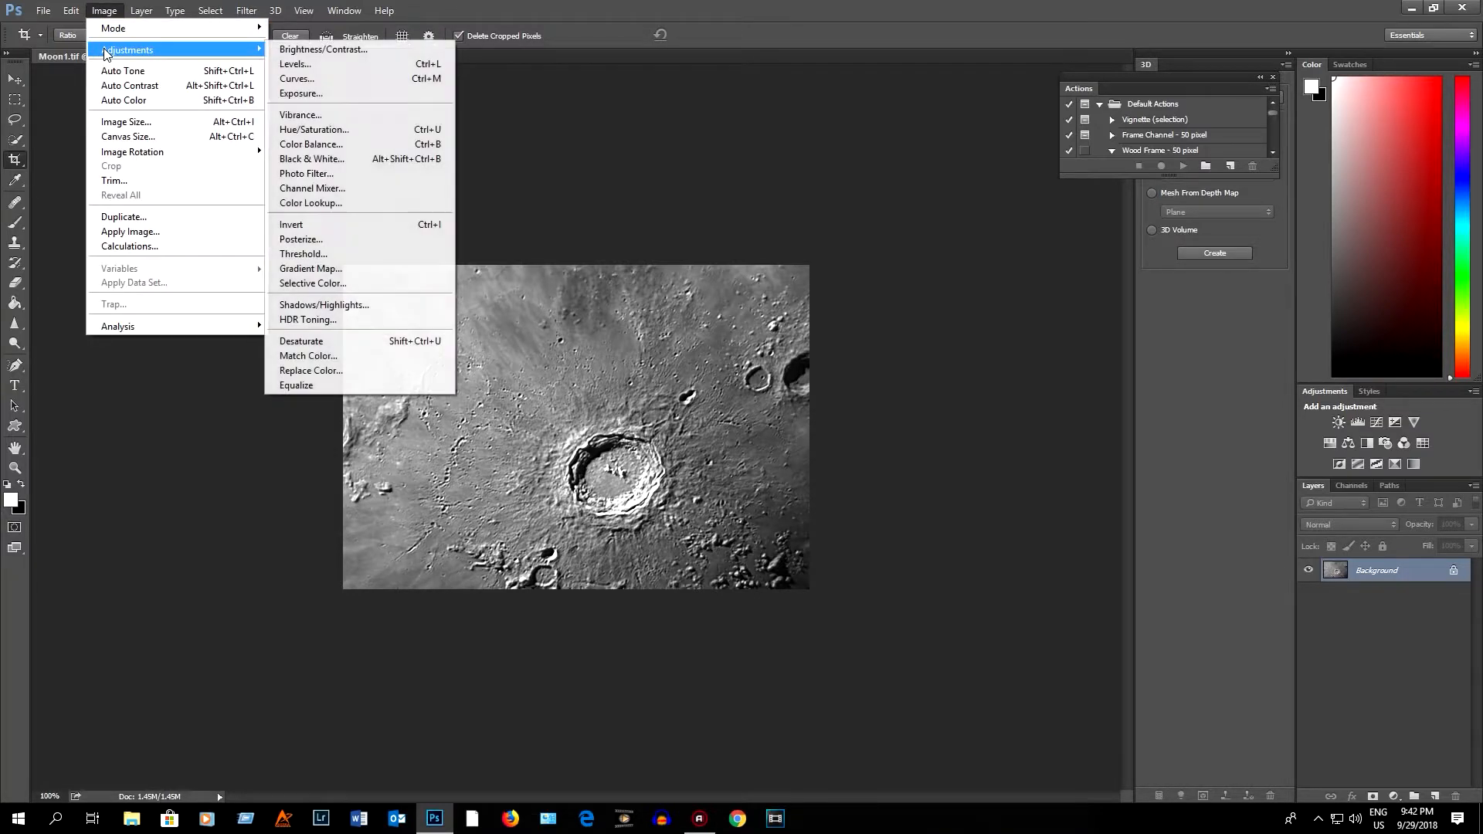
pyautogui.click(295, 53)
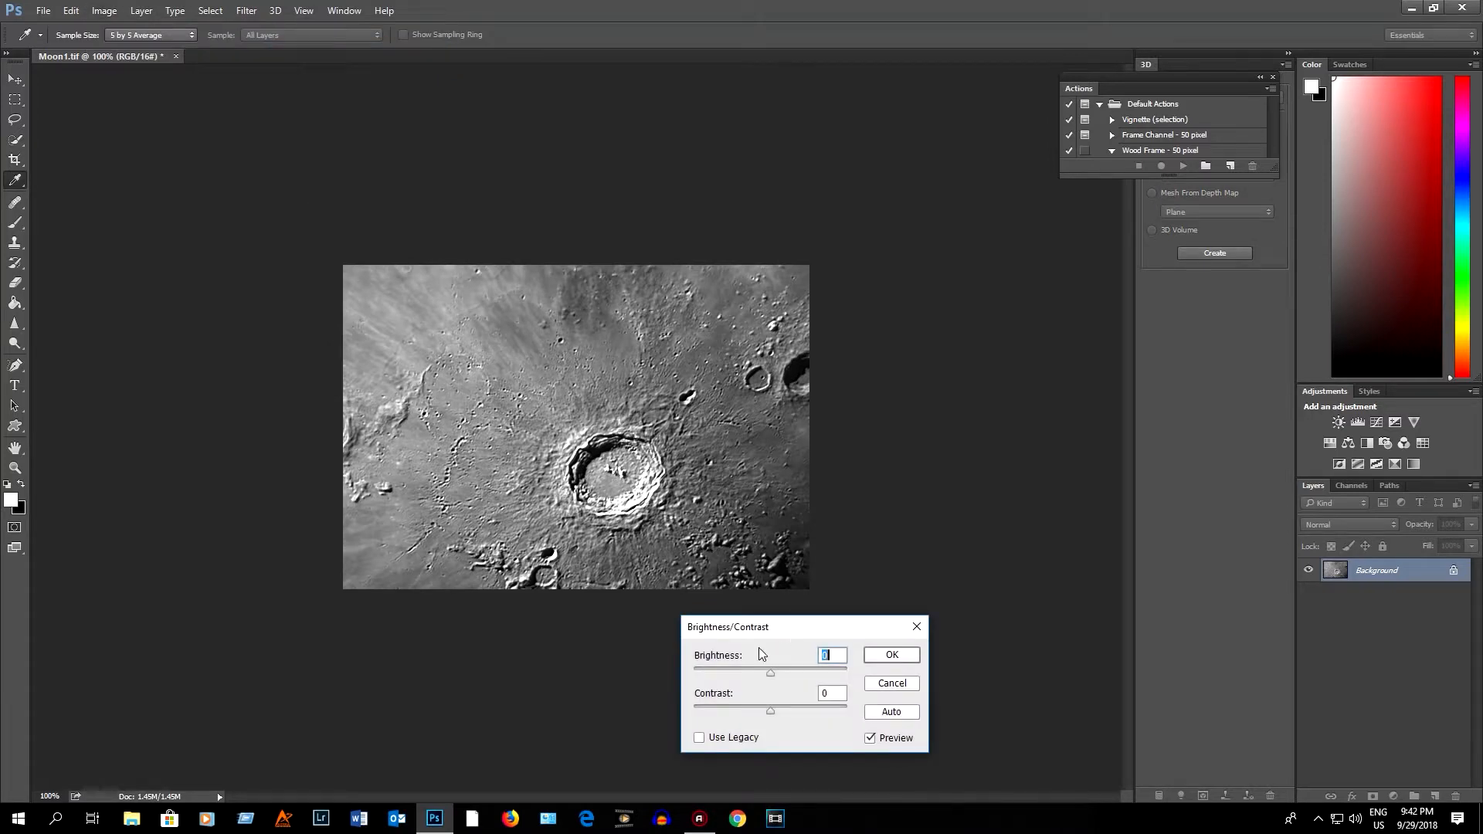
pyautogui.moveTo(770, 676); pyautogui.dragTo(791, 721)
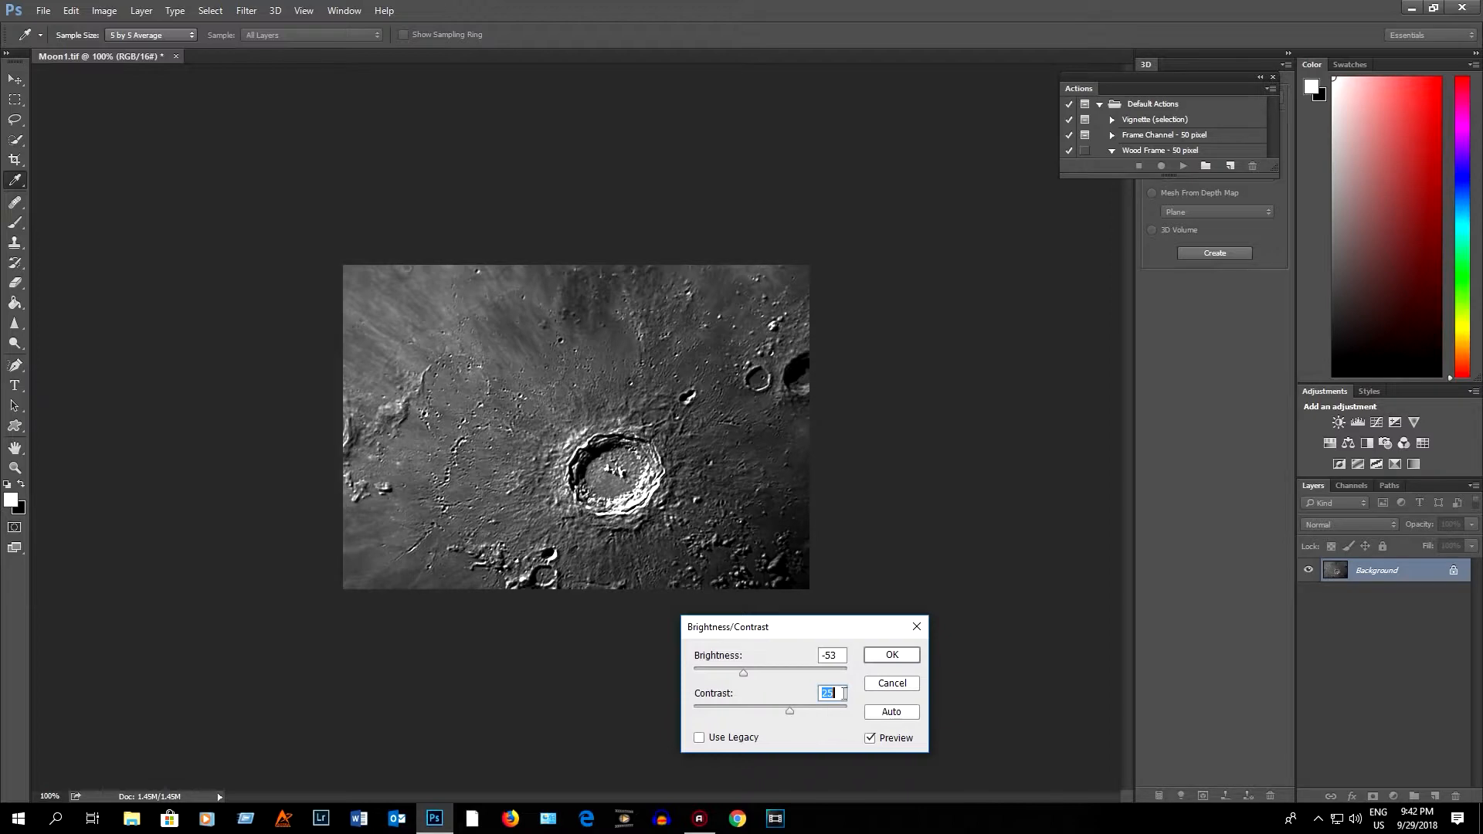
pyautogui.click(890, 655)
pyautogui.press('c')
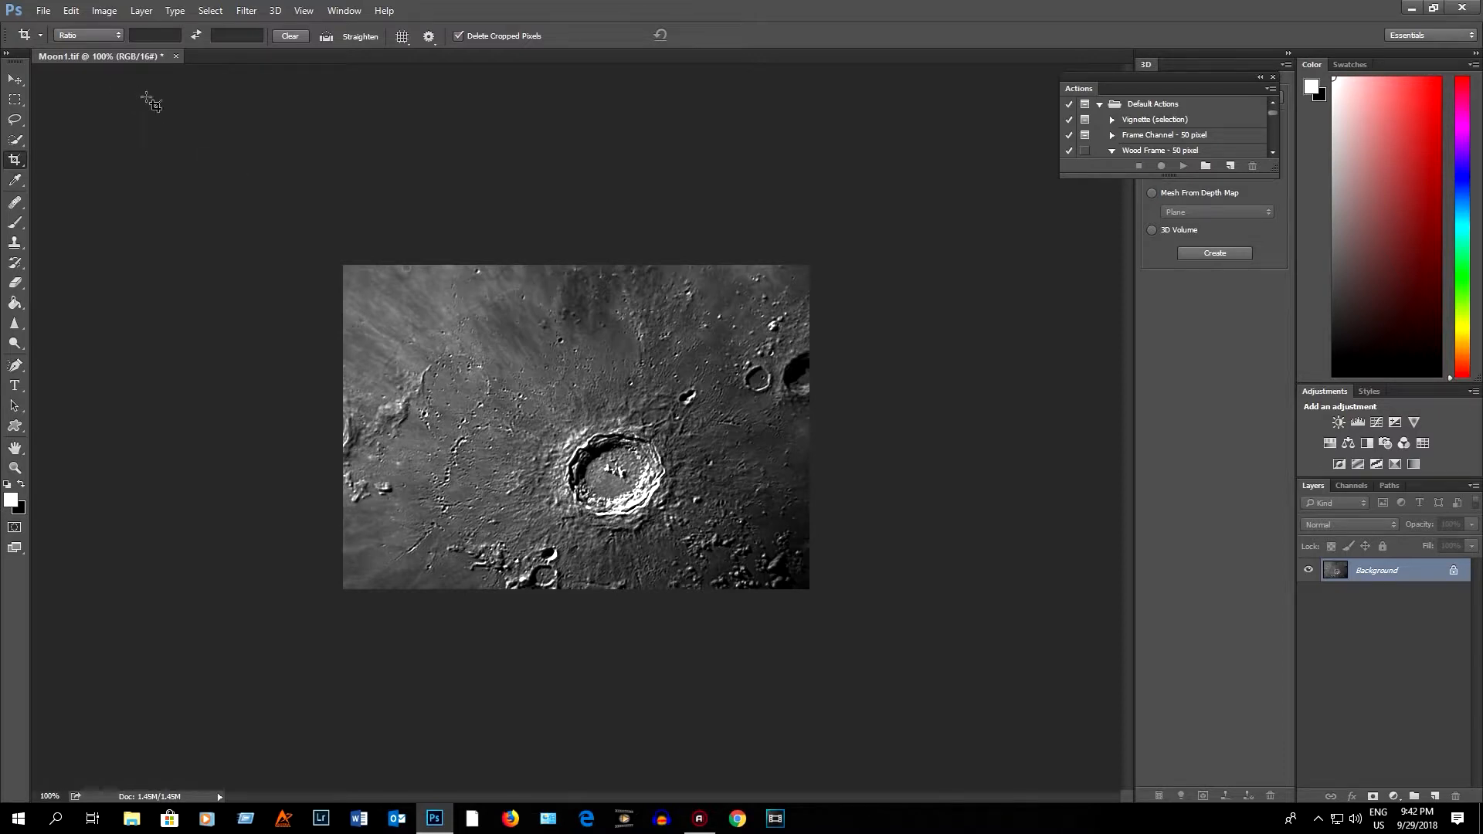
# - Apply the Despeckle noise filter to the moon image
pyautogui.click(249, 14)
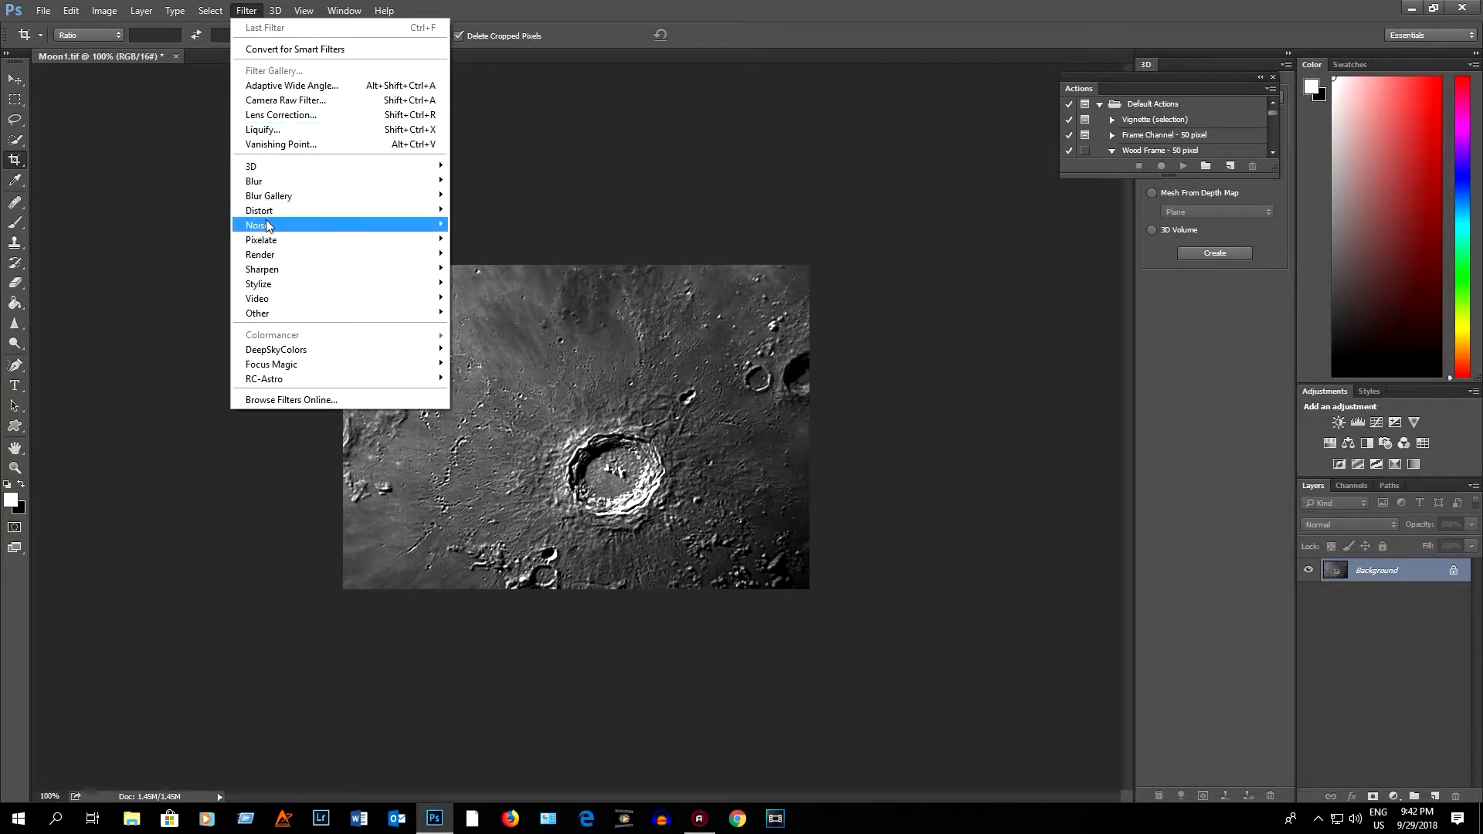
pyautogui.moveTo(269, 227)
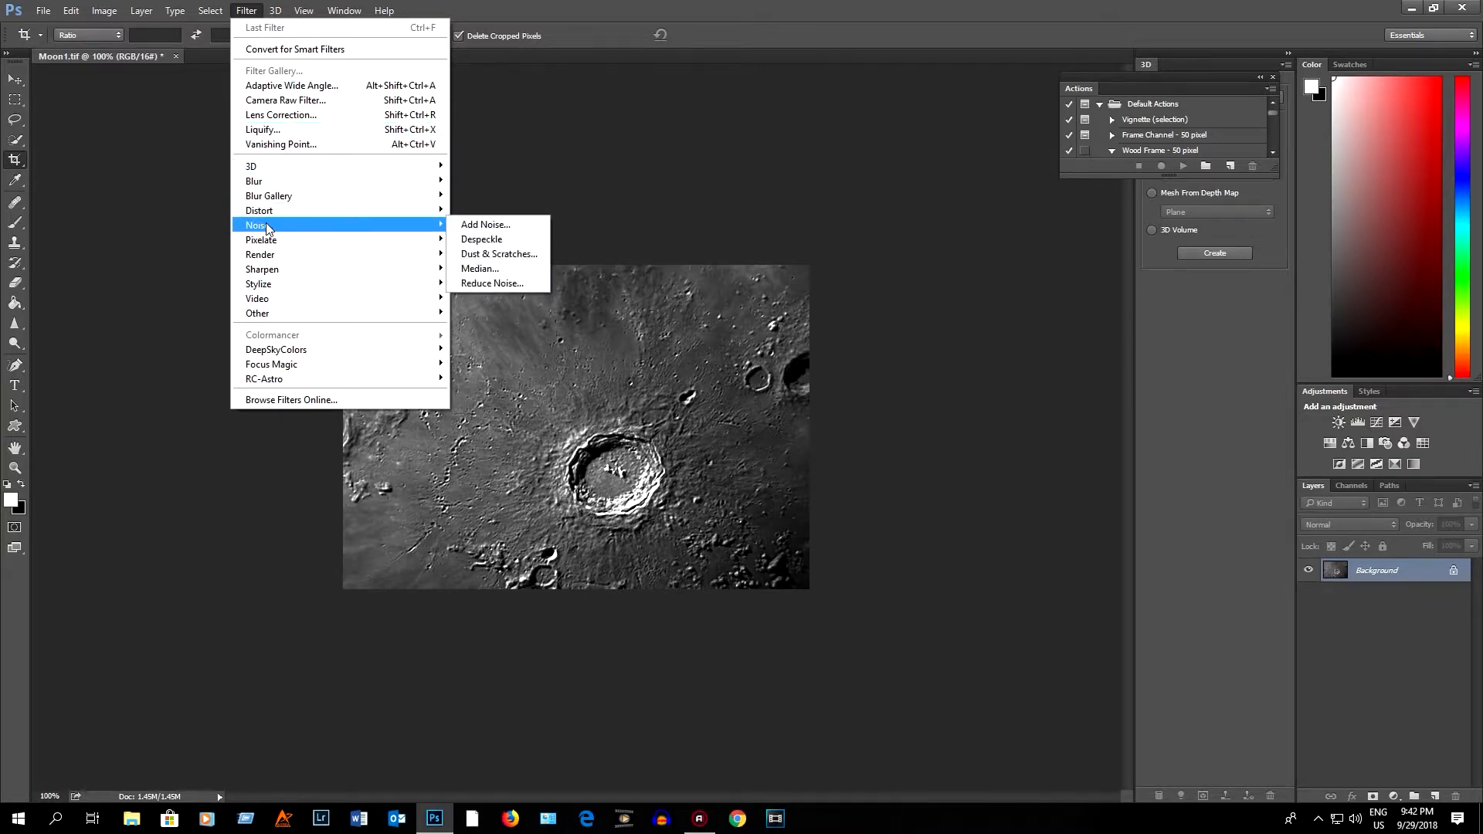
pyautogui.click(489, 240)
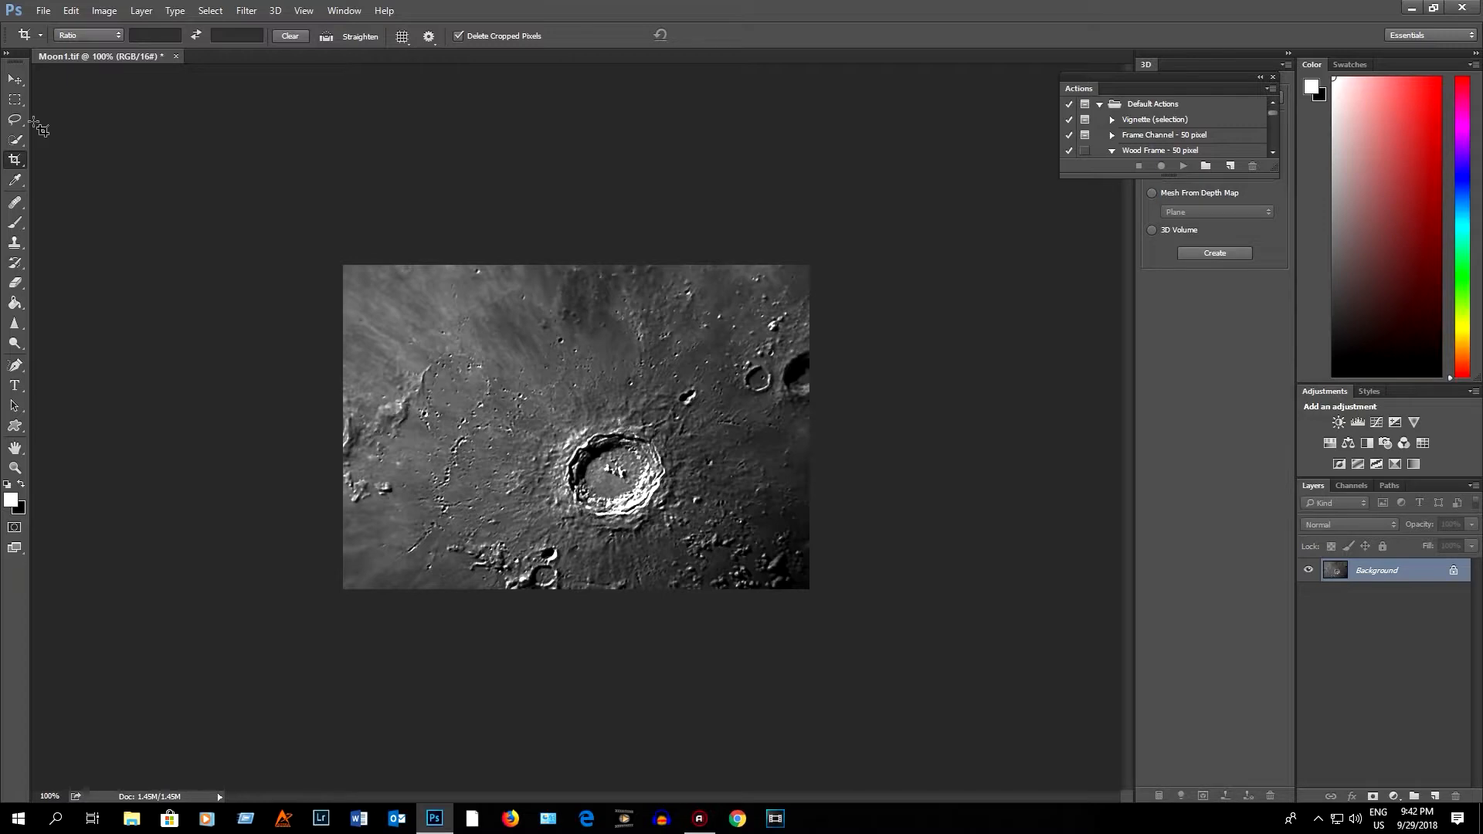
# - Try Shake Reduction with 23 px blur trace bounds, 55.9% smoothing and stronger artifact suppression, and discard it without applying
pyautogui.click(252, 14)
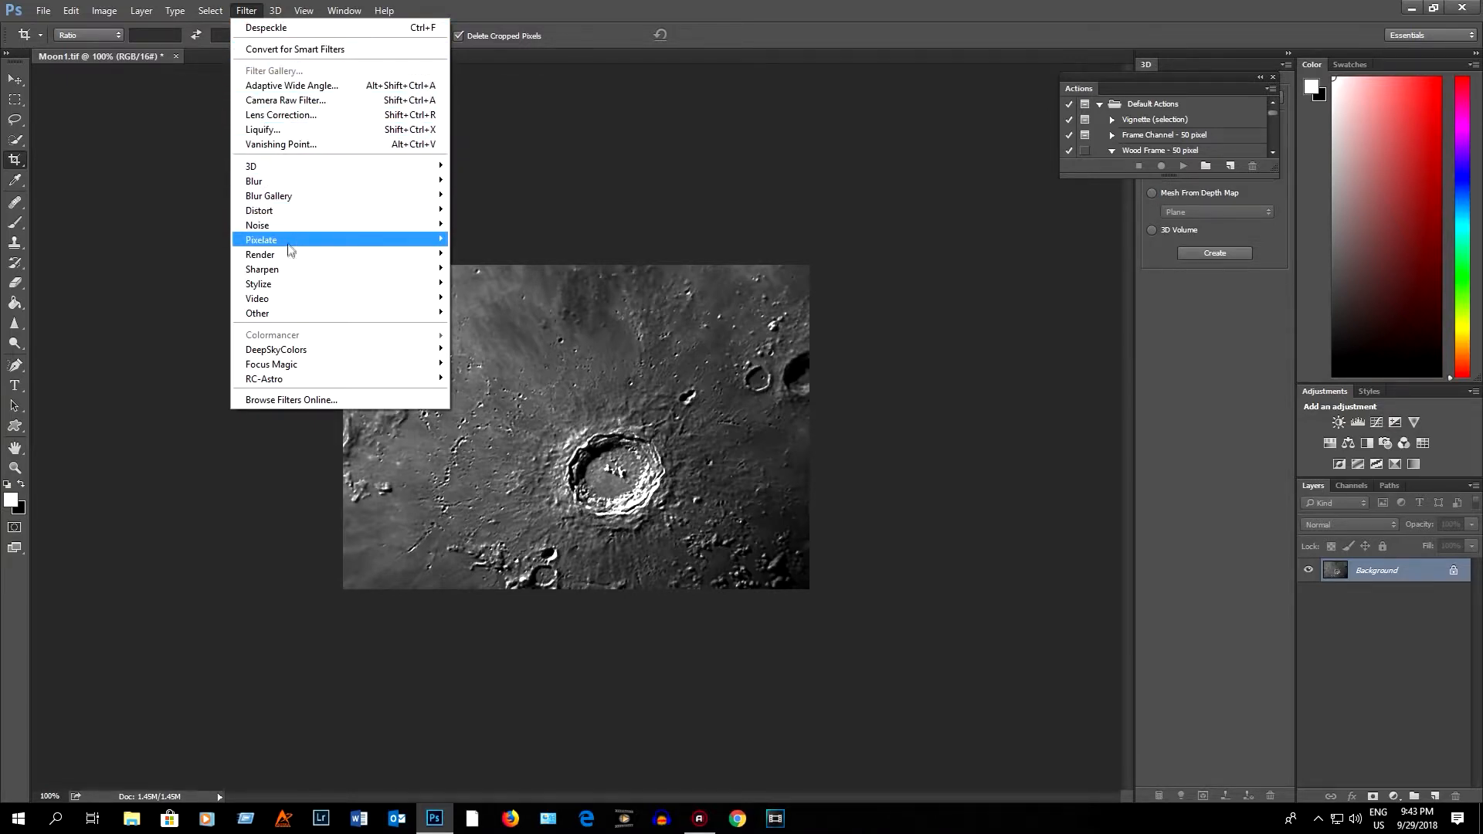
pyautogui.moveTo(280, 271)
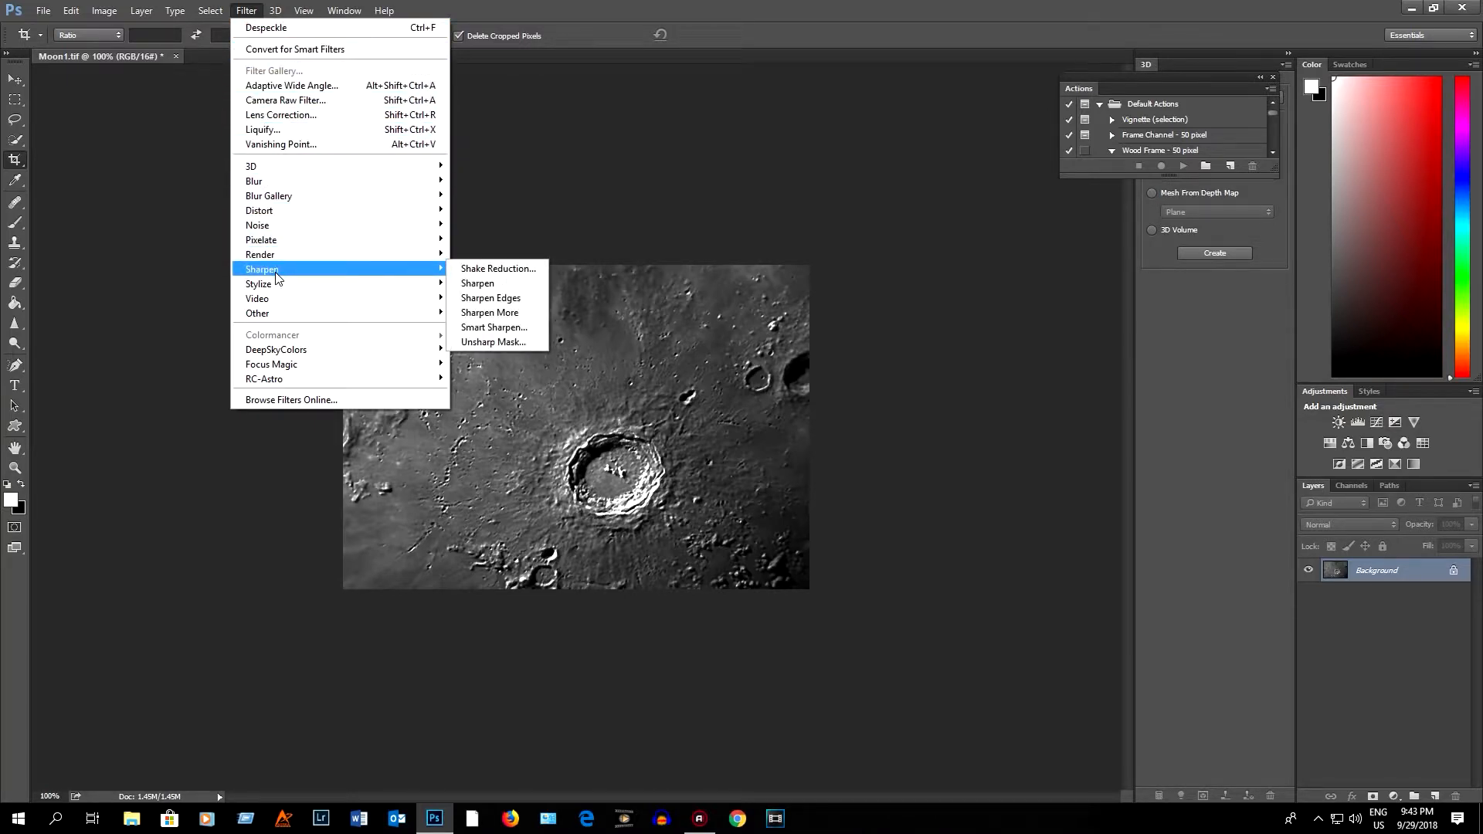
pyautogui.click(464, 272)
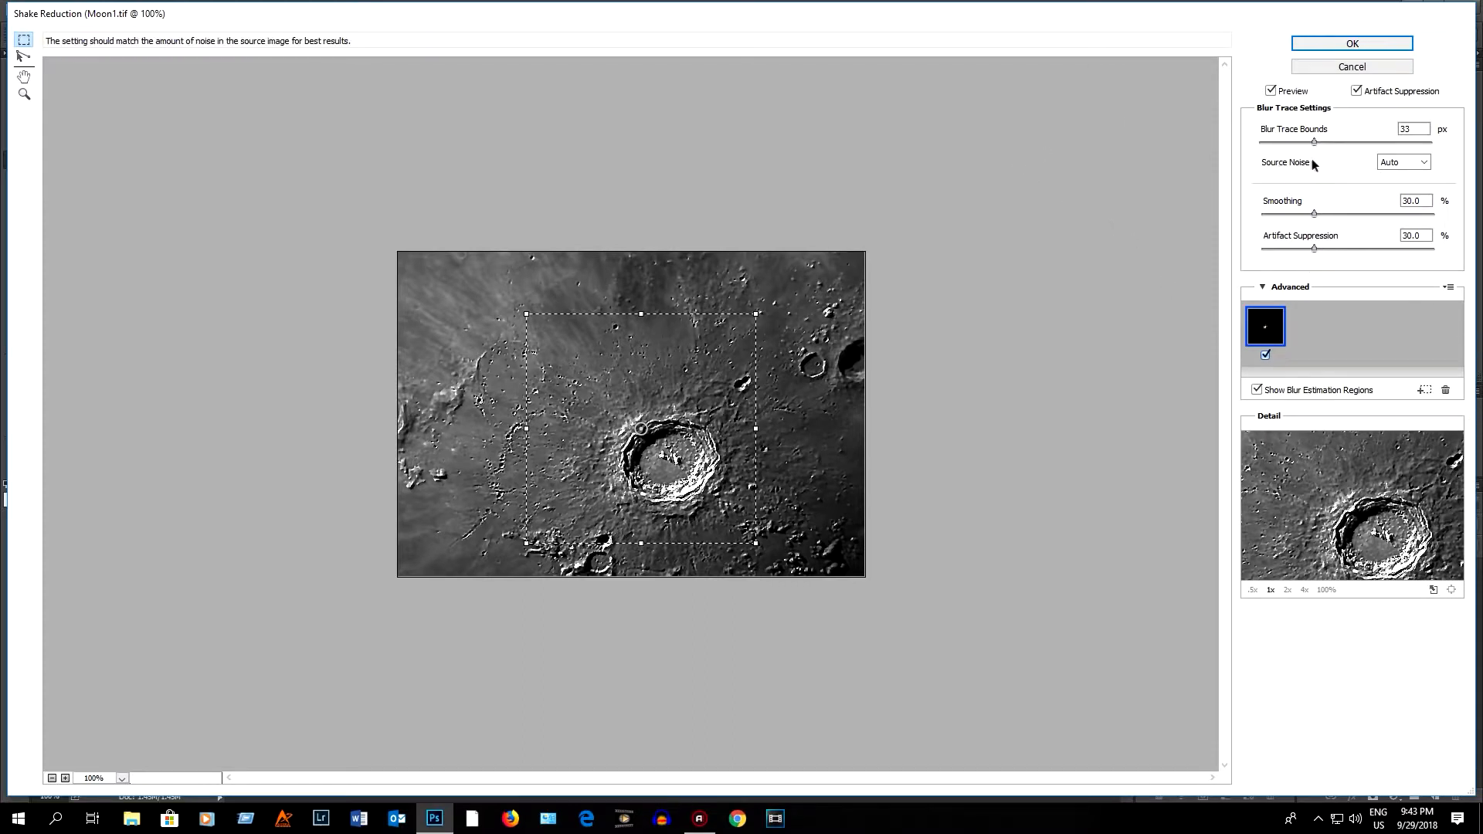
pyautogui.moveTo(1311, 141); pyautogui.dragTo(1290, 146)
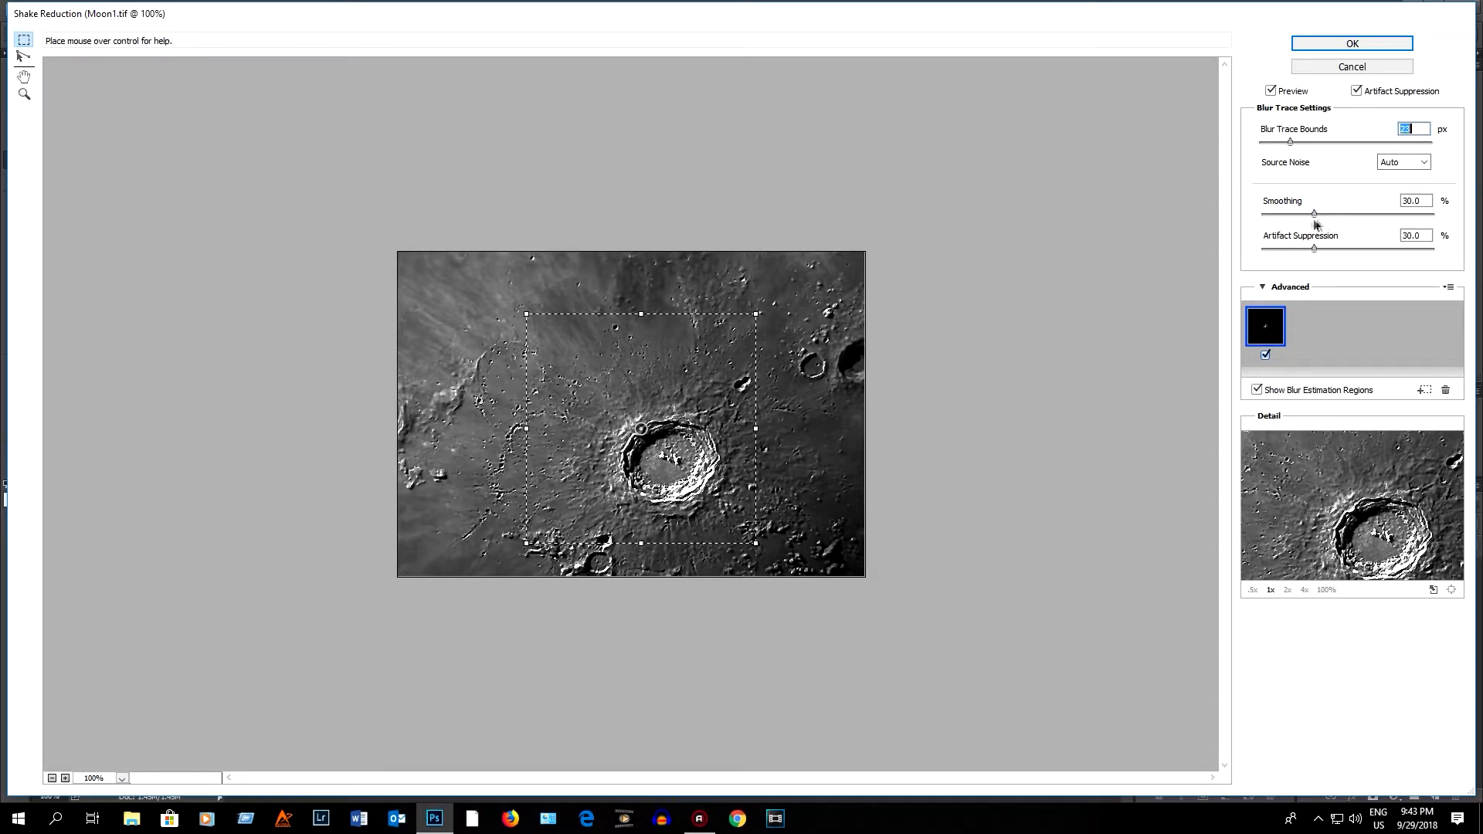
pyautogui.moveTo(1312, 221); pyautogui.dragTo(1343, 220)
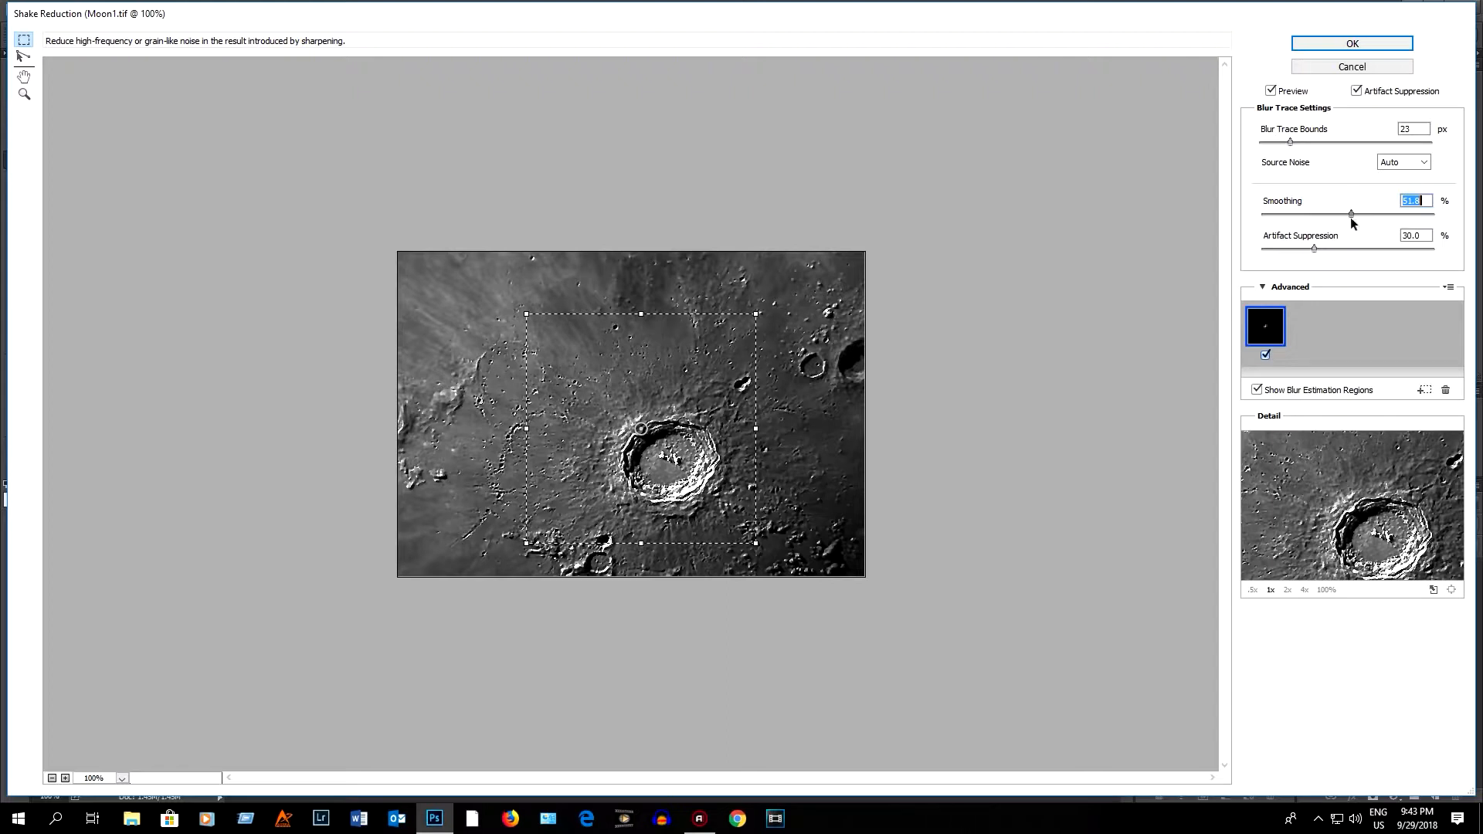
pyautogui.moveTo(1355, 216); pyautogui.dragTo(1357, 216)
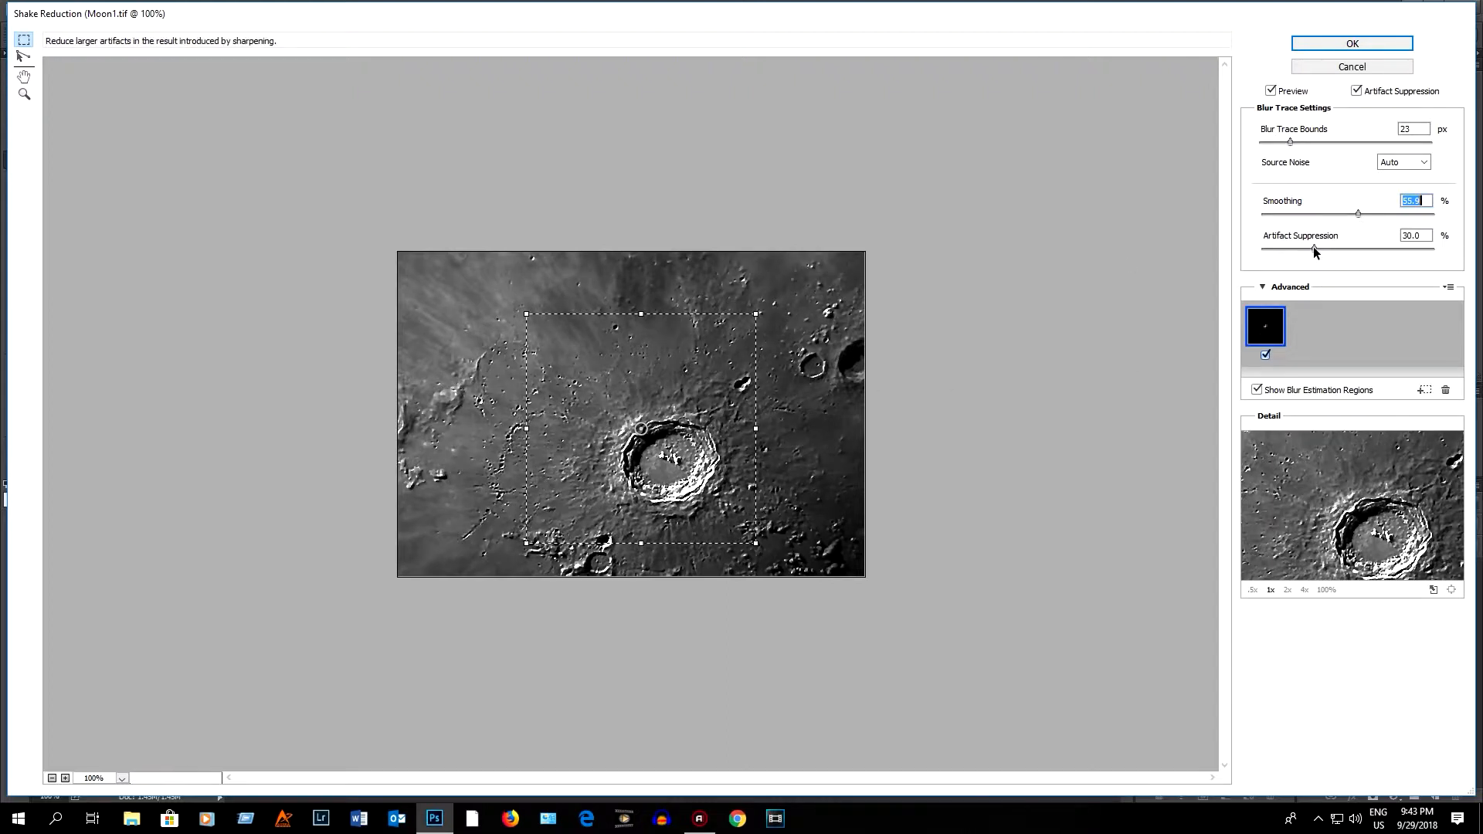
pyautogui.moveTo(1313, 248); pyautogui.dragTo(1356, 247)
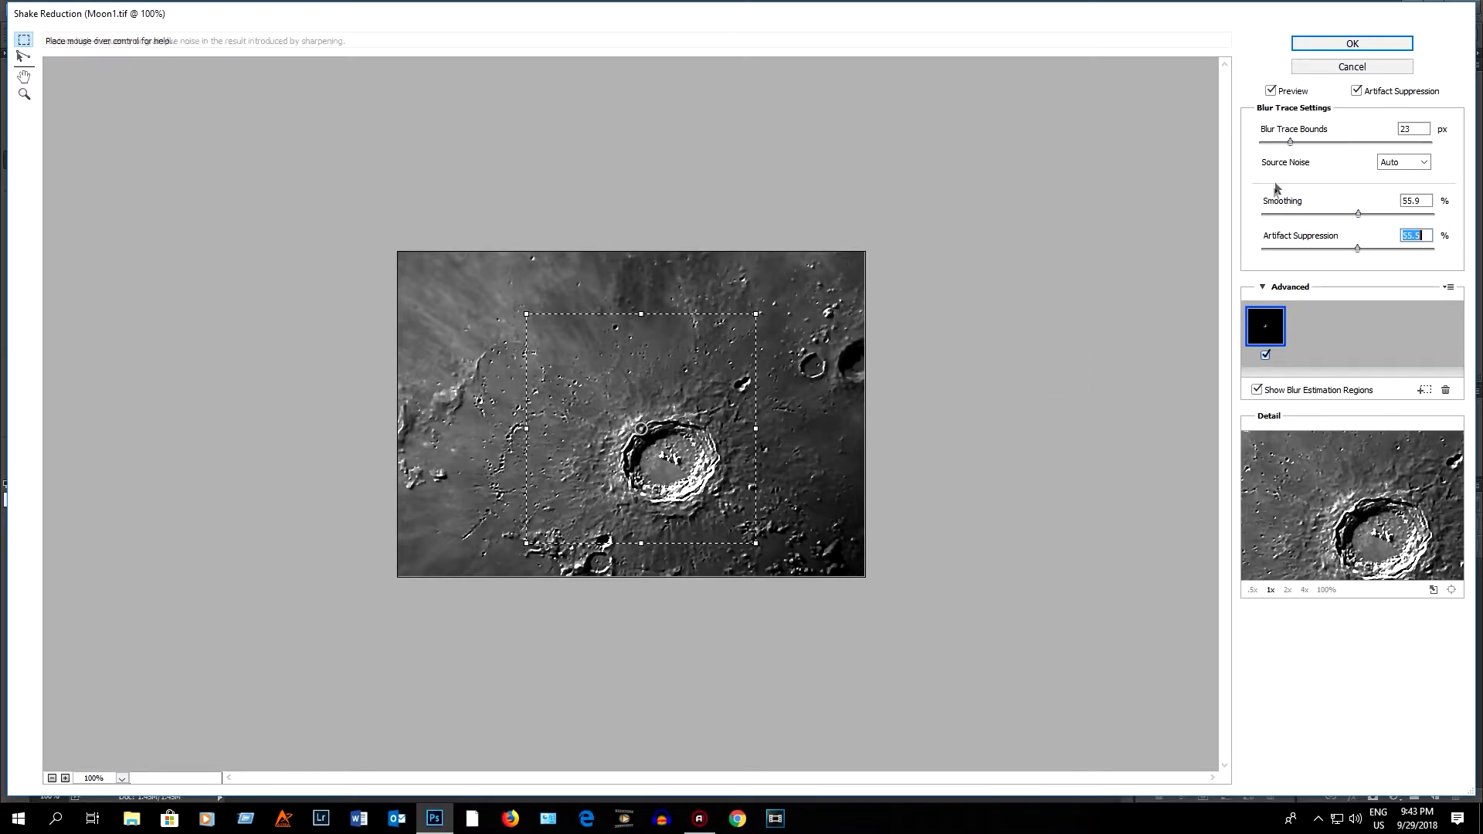
pyautogui.click(1350, 68)
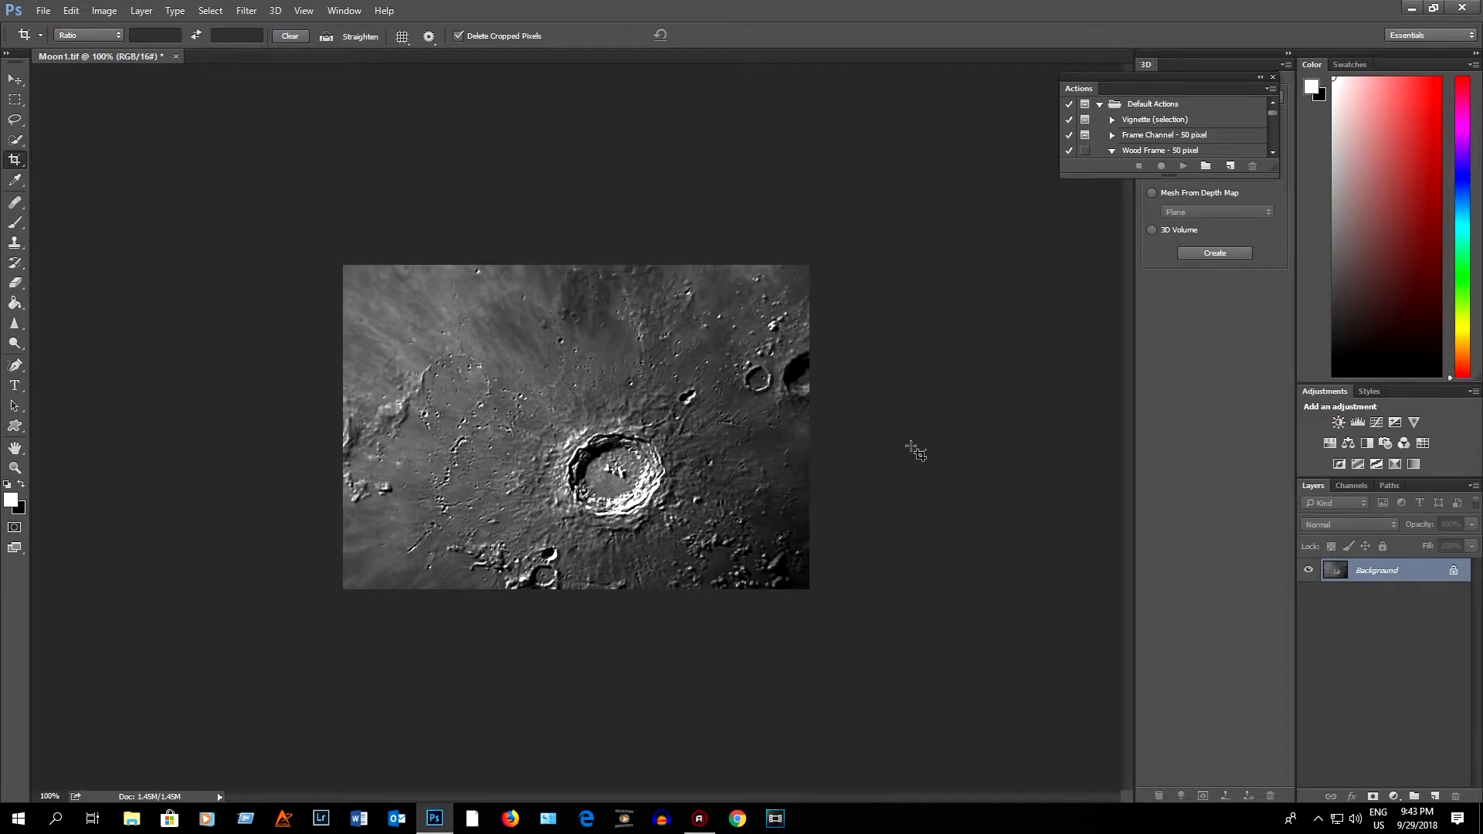
# - Check the image at several magnifications and open it in the Camera Raw Filter
pyautogui.scroll(-2, 917, 428)
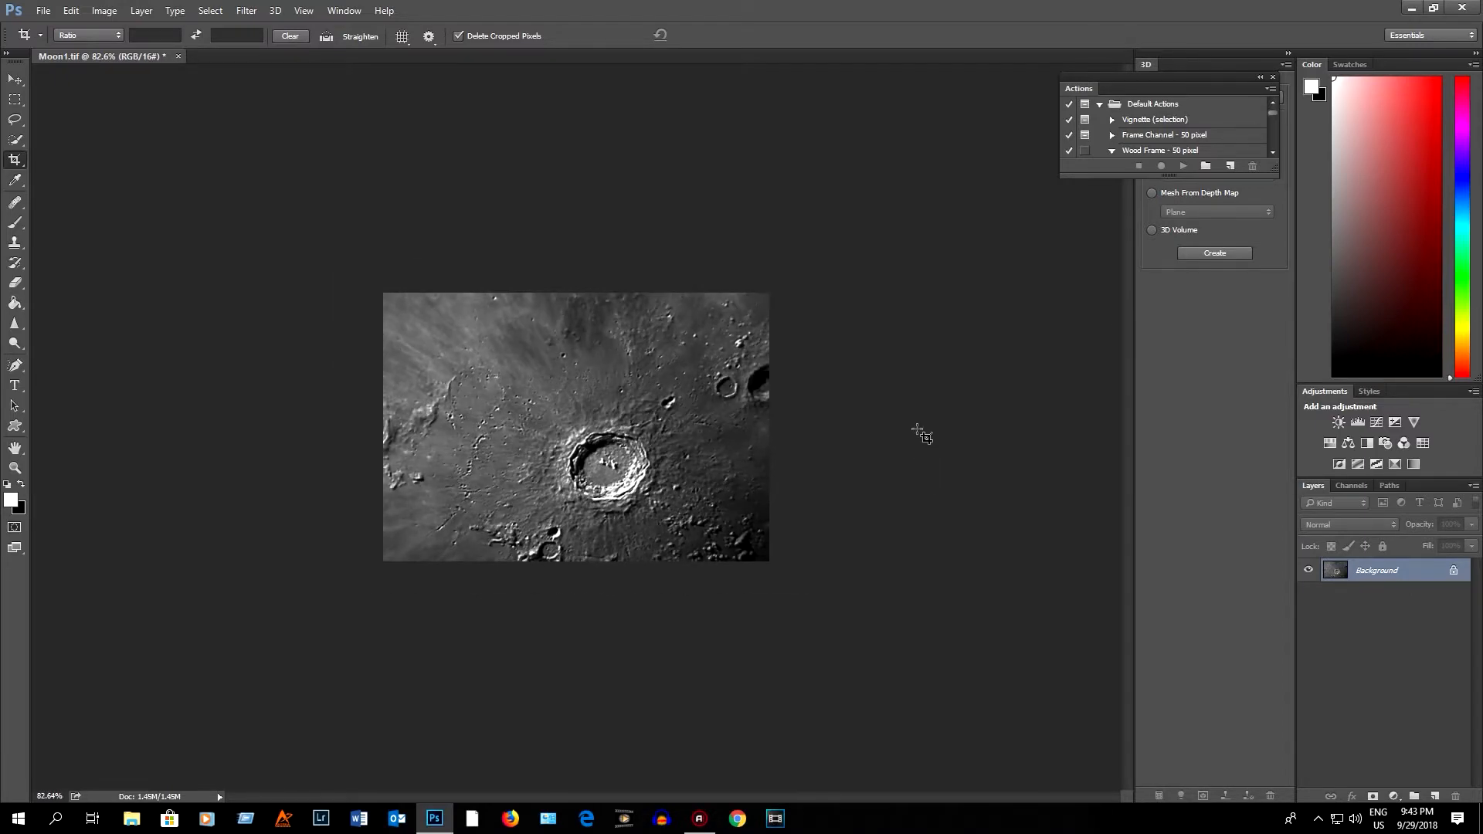
pyautogui.scroll(5, 917, 428)
pyautogui.scroll(-1, 917, 429)
pyautogui.scroll(-2, 921, 434)
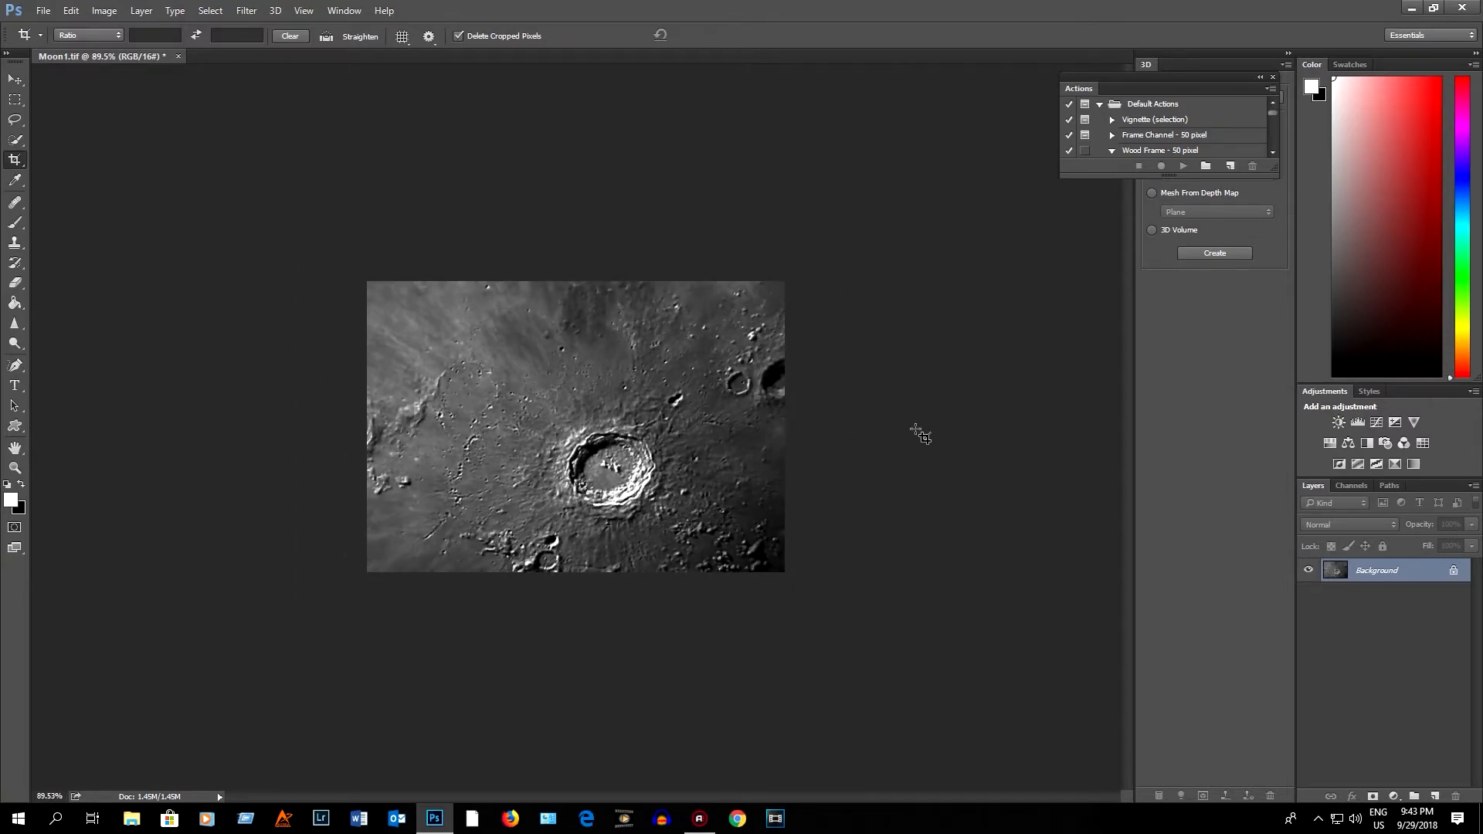
pyautogui.scroll(-2, 921, 434)
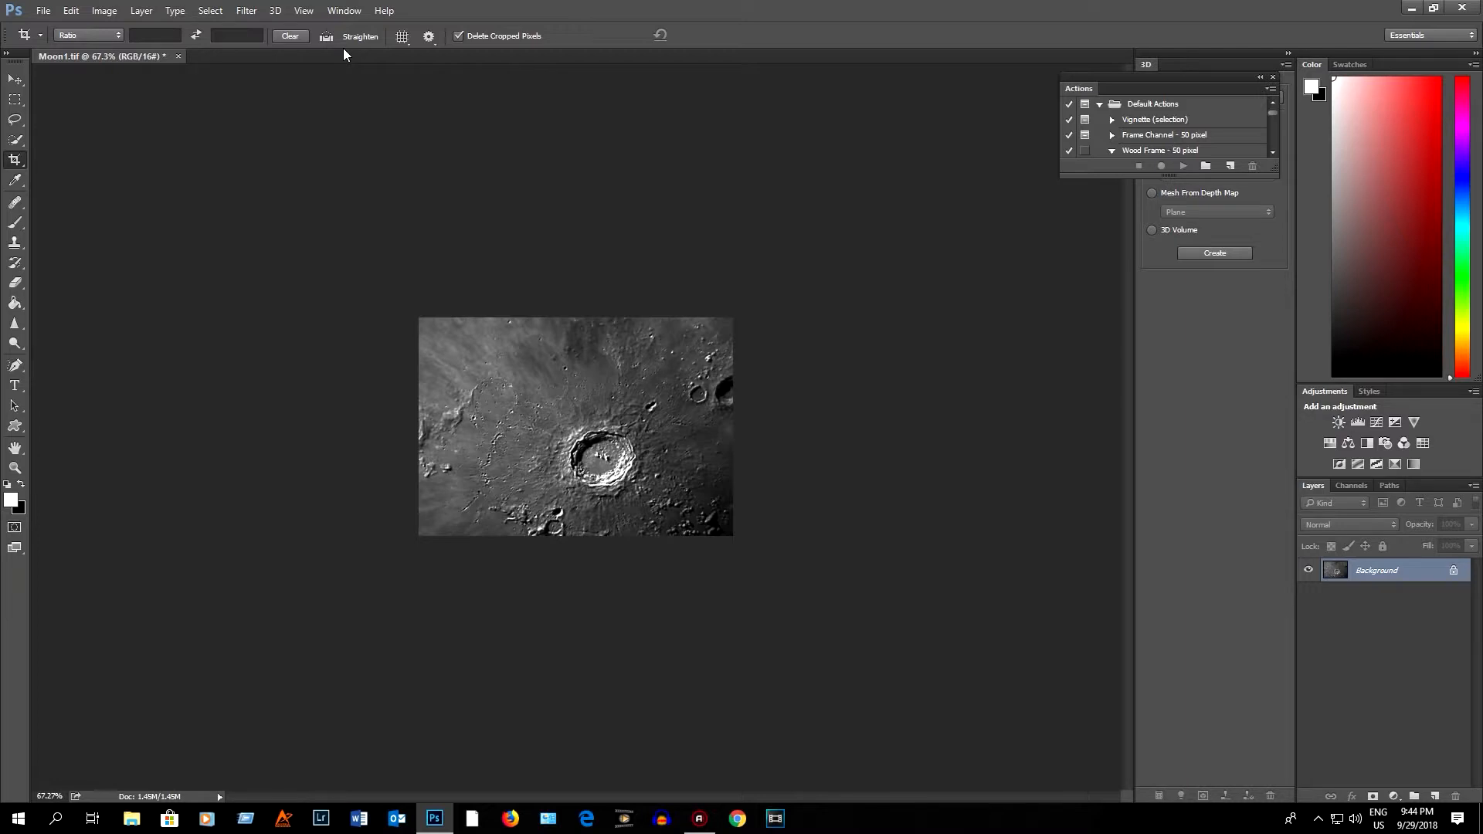
pyautogui.click(244, 11)
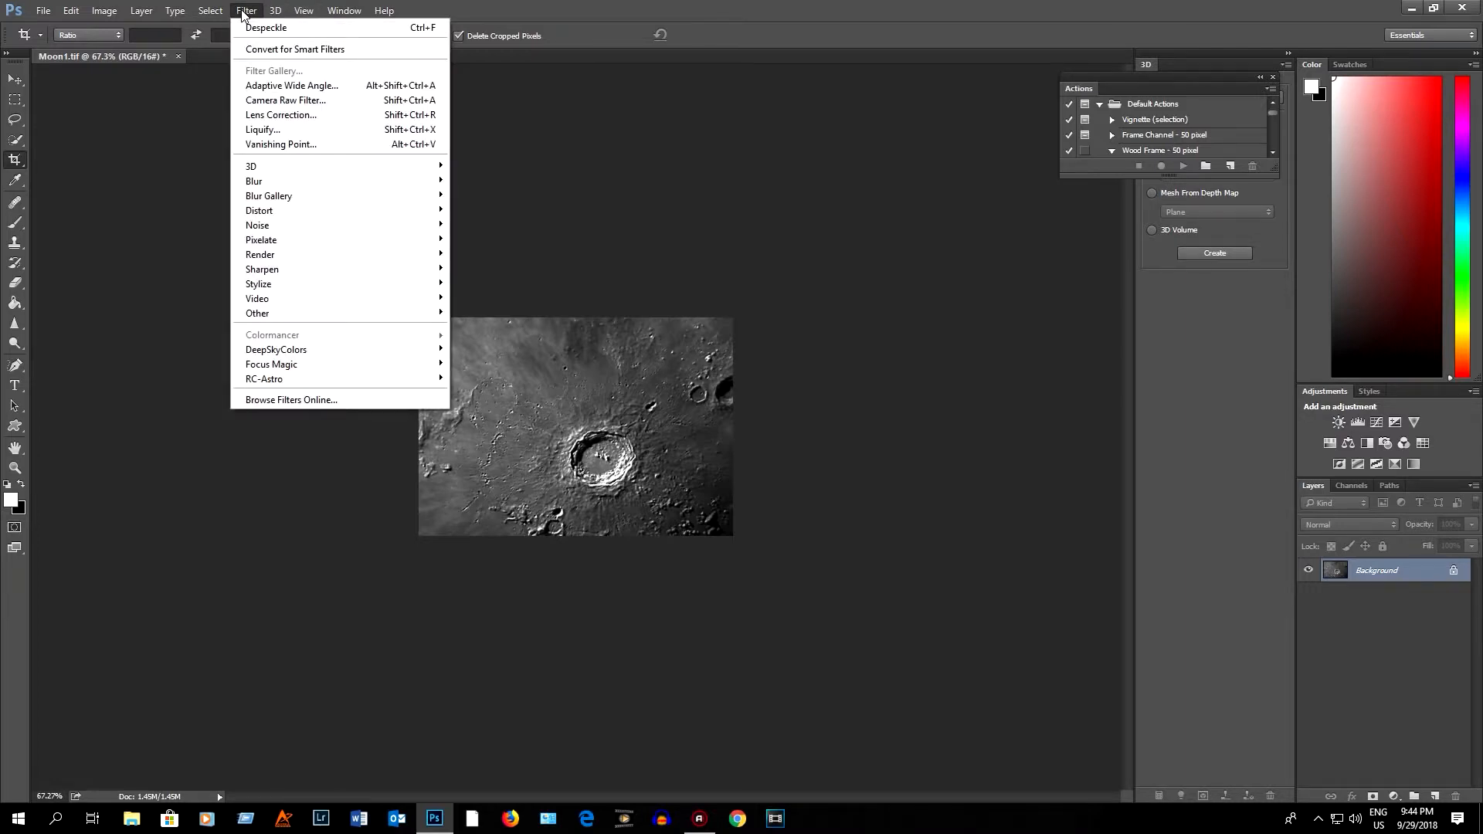
pyautogui.click(271, 100)
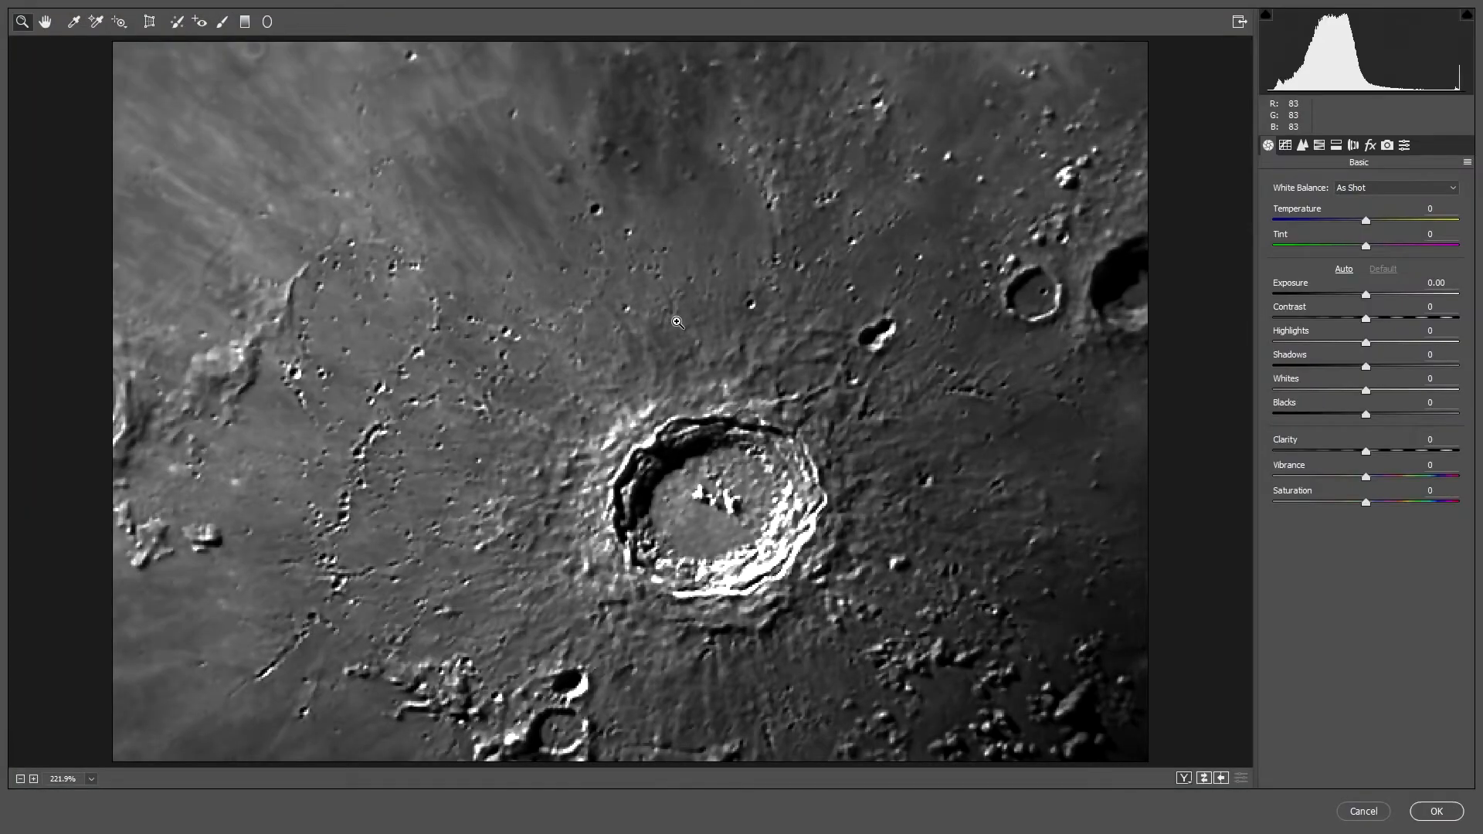
# - Examine the large crater and surrounding terrain at magnifications between about 87% and 190%
pyautogui.scroll(-7, 676, 321)
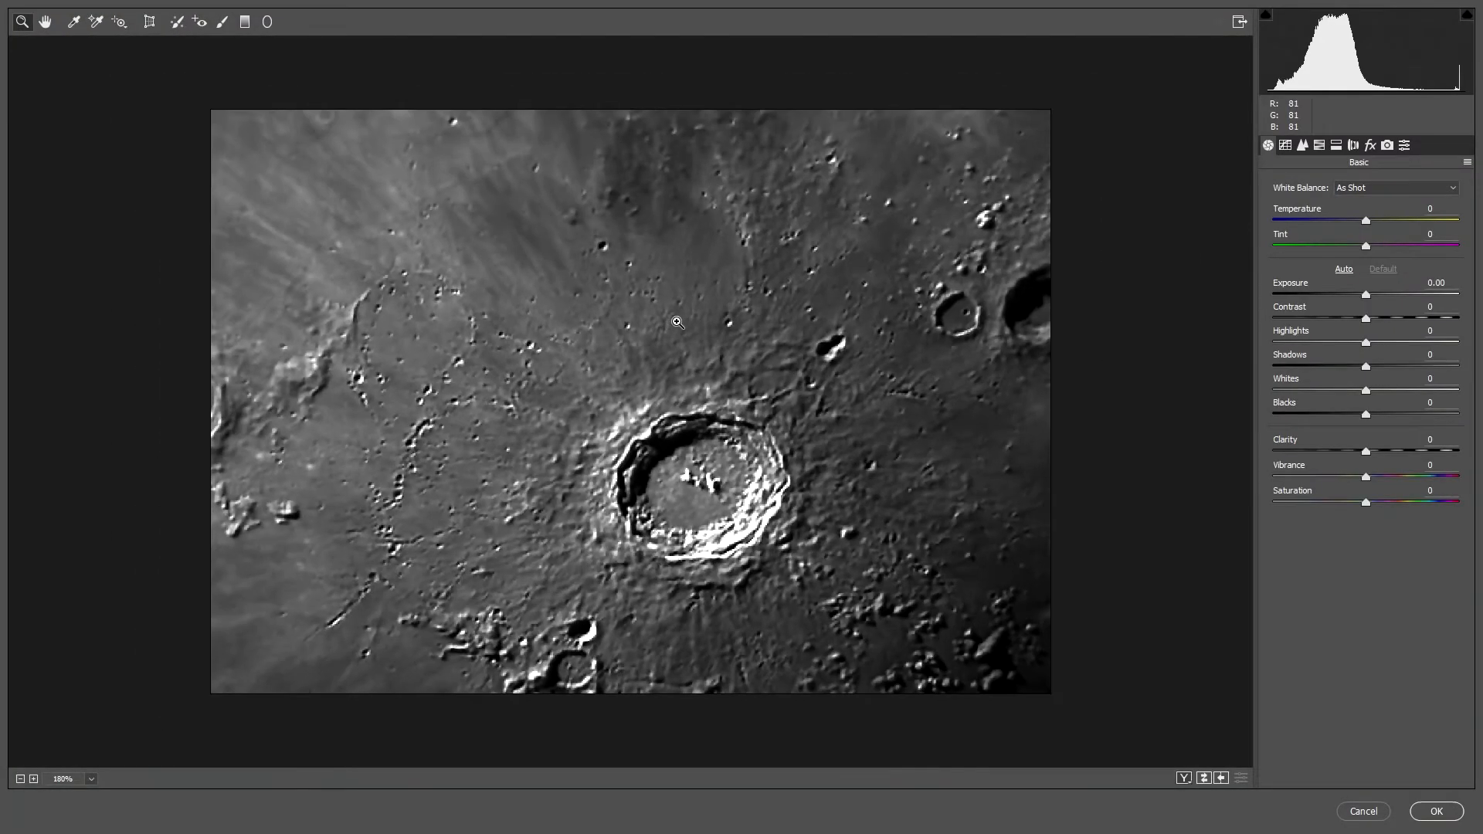
pyautogui.scroll(-4, 677, 322)
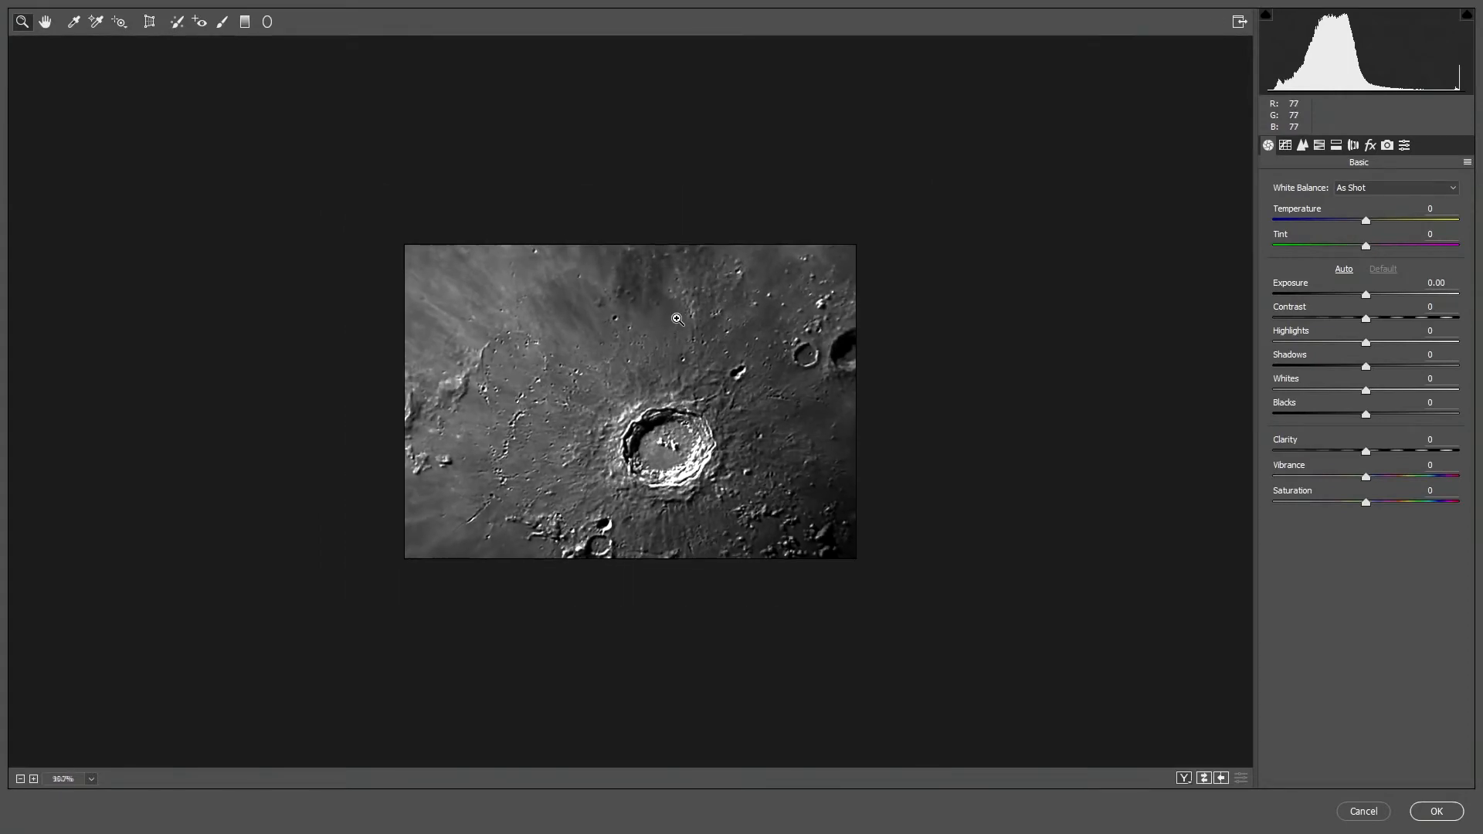
pyautogui.scroll(5, 677, 320)
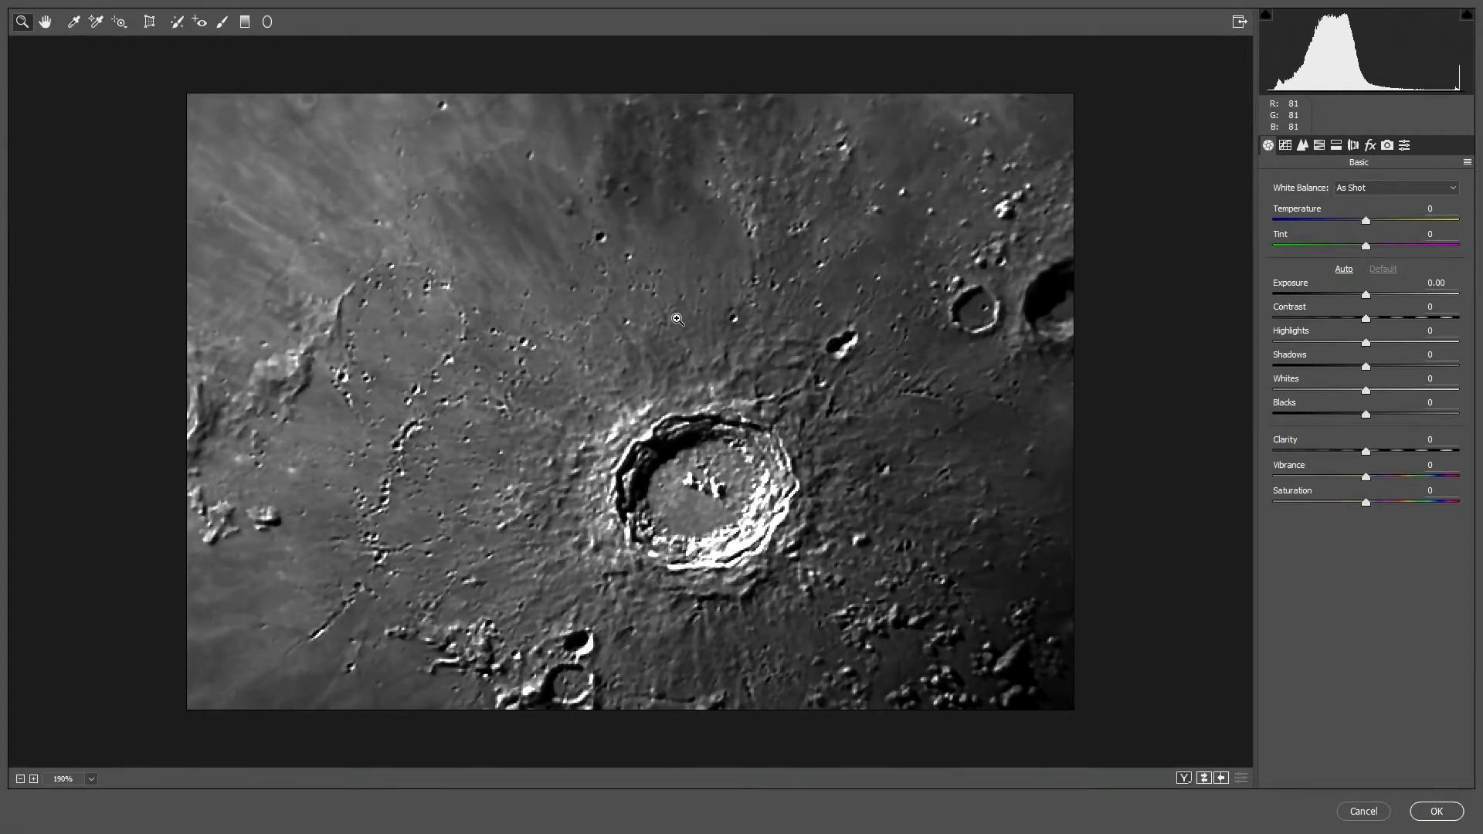
pyautogui.scroll(-5, 677, 320)
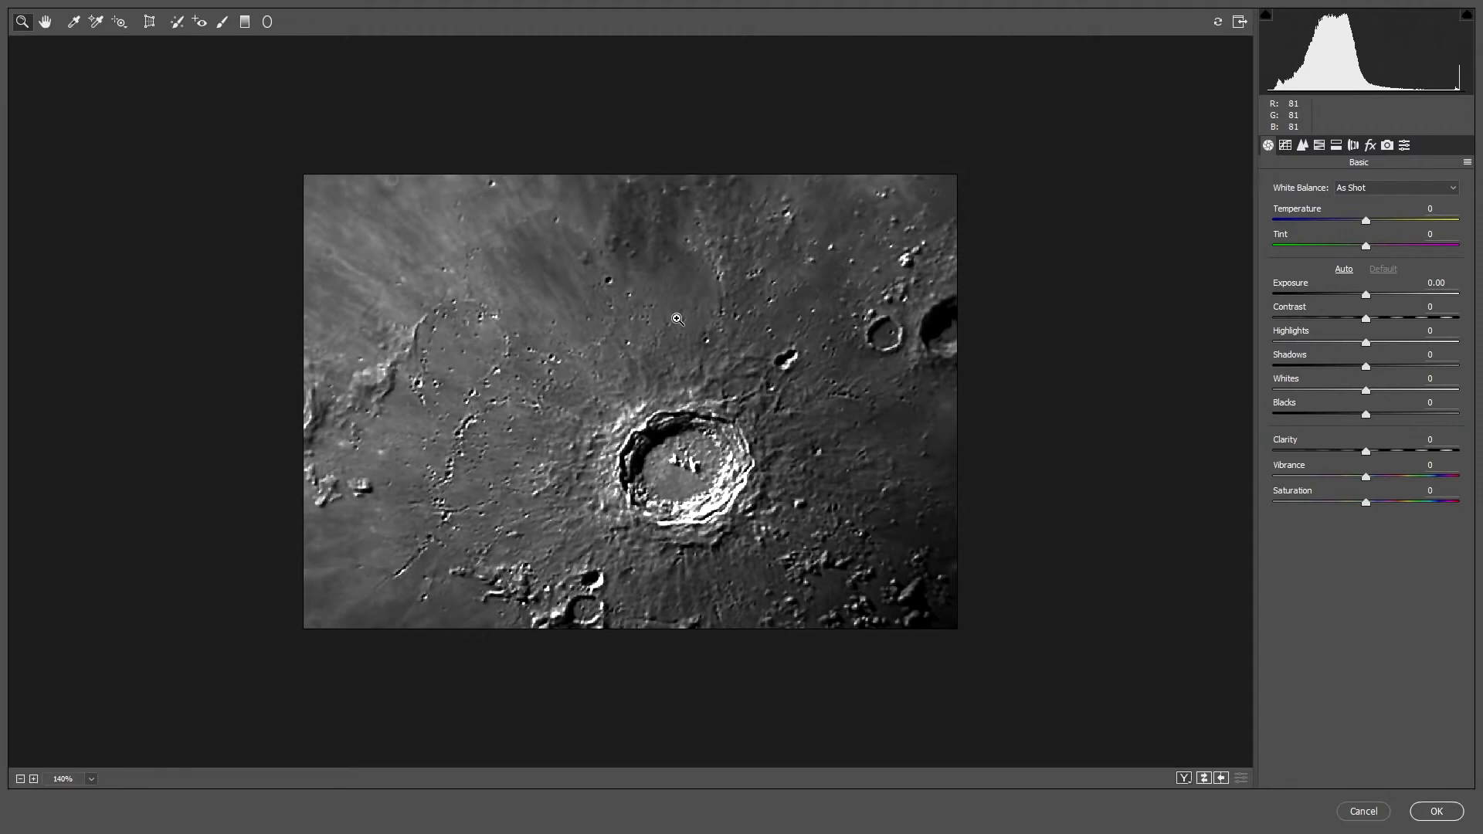
pyautogui.scroll(-2, 677, 319)
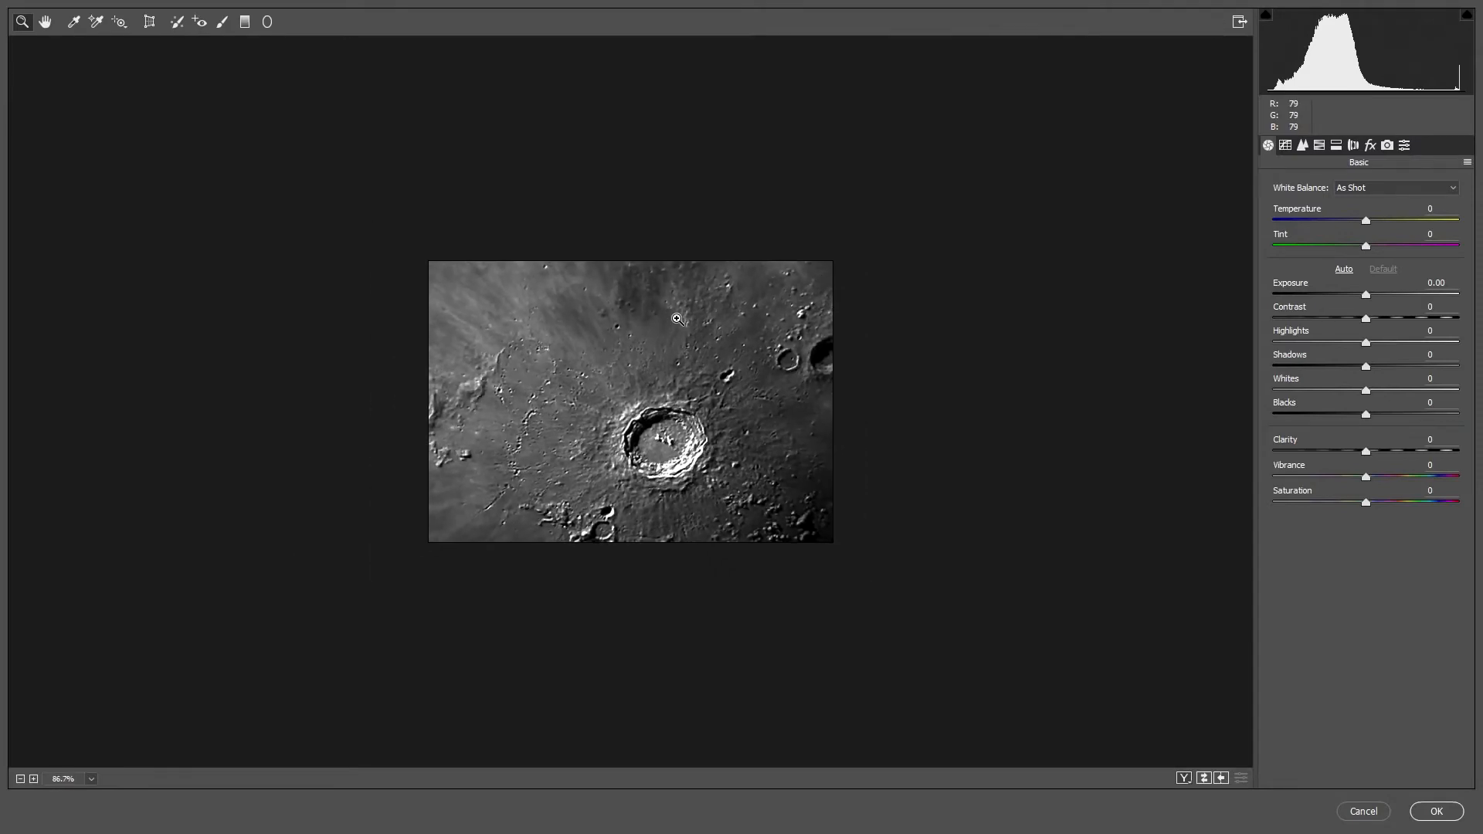
pyautogui.scroll(1, 678, 320)
pyautogui.scroll(1, 677, 320)
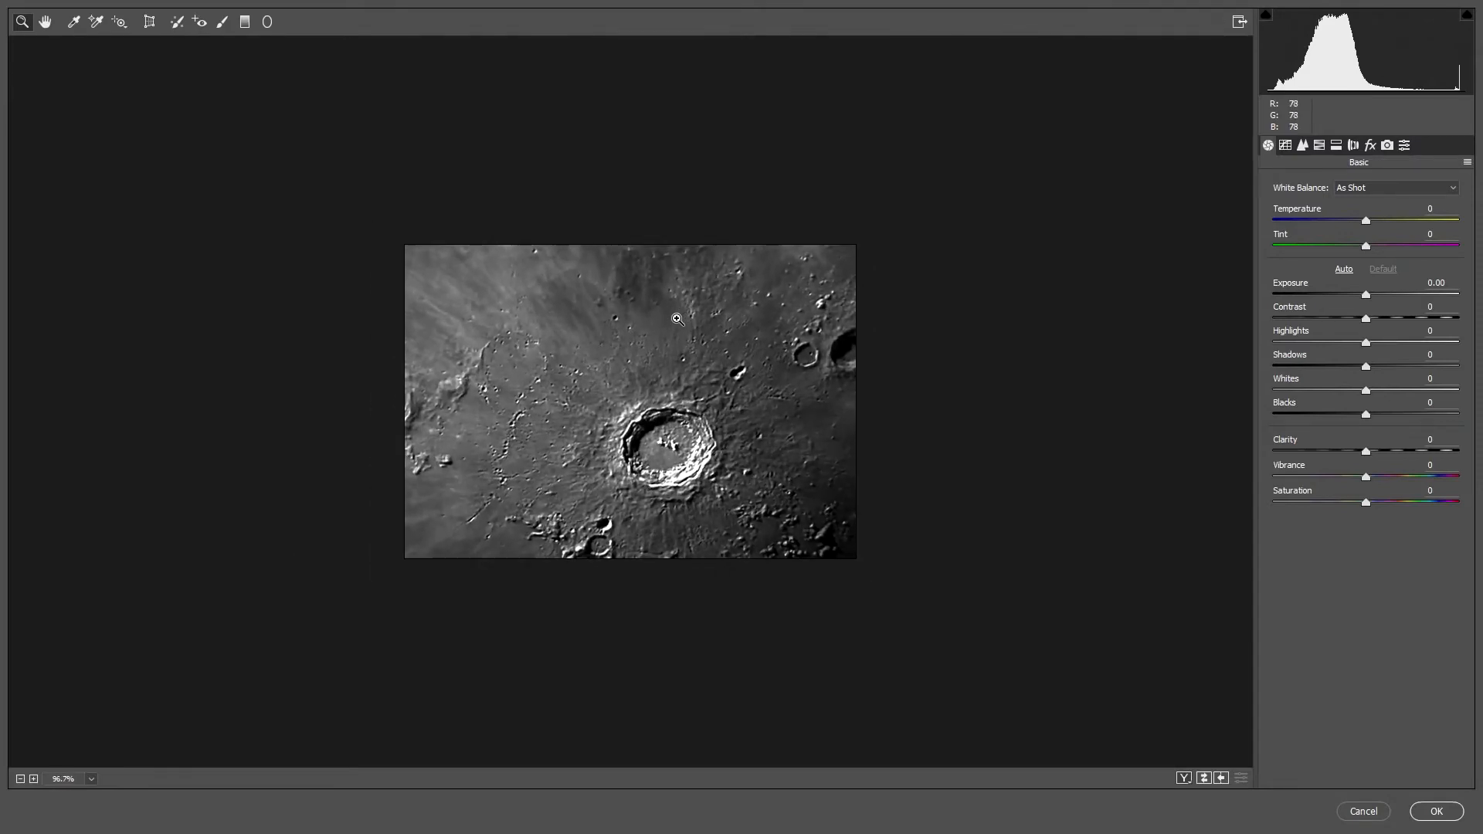
pyautogui.scroll(-1, 677, 320)
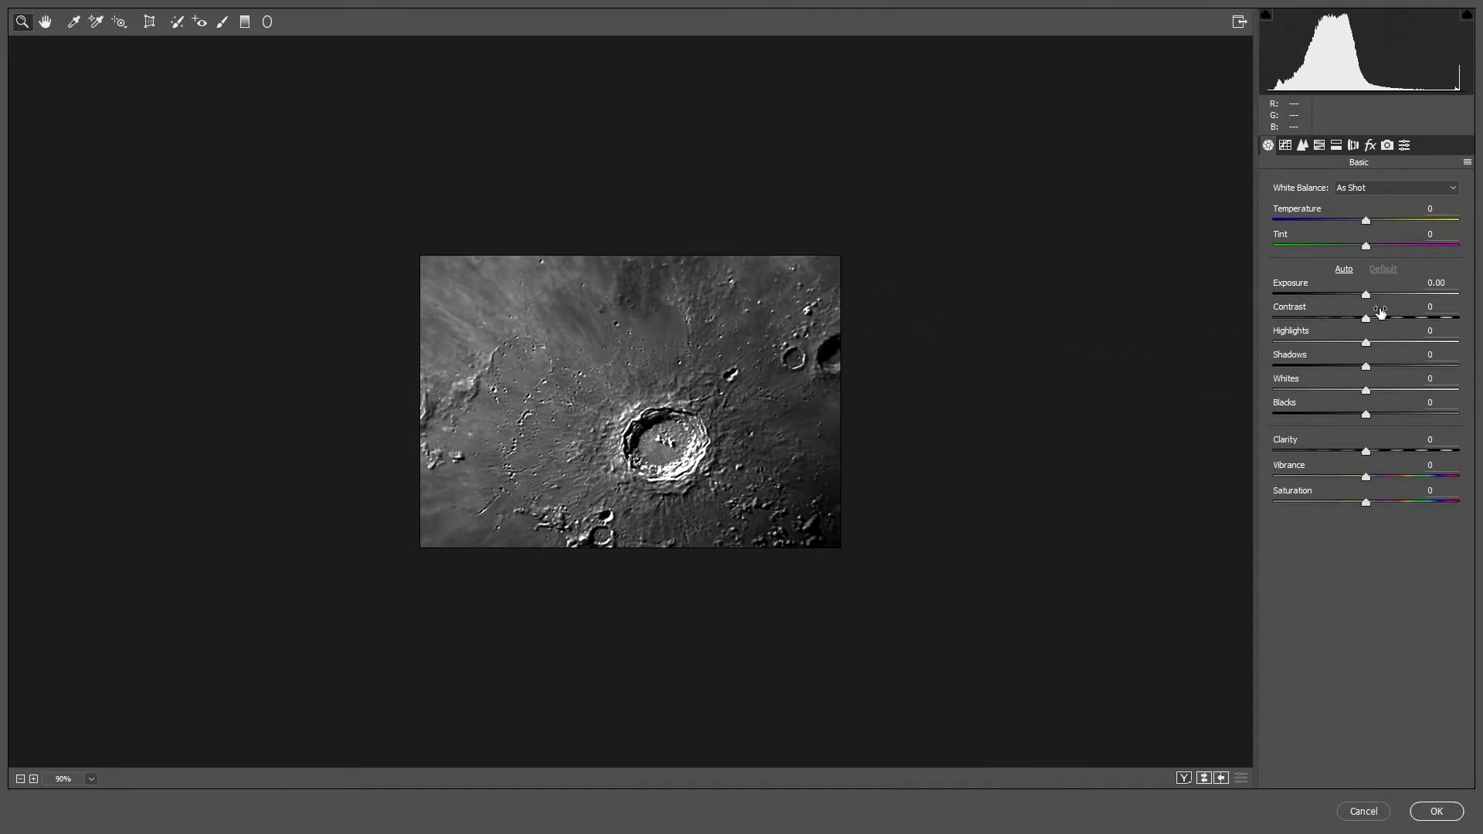
# - Set the Camera Raw exposure to -0.65, contrast to +4, highlights to +10, shadows to +49 and whites to +30
pyautogui.moveTo(1368, 299); pyautogui.dragTo(1355, 302)
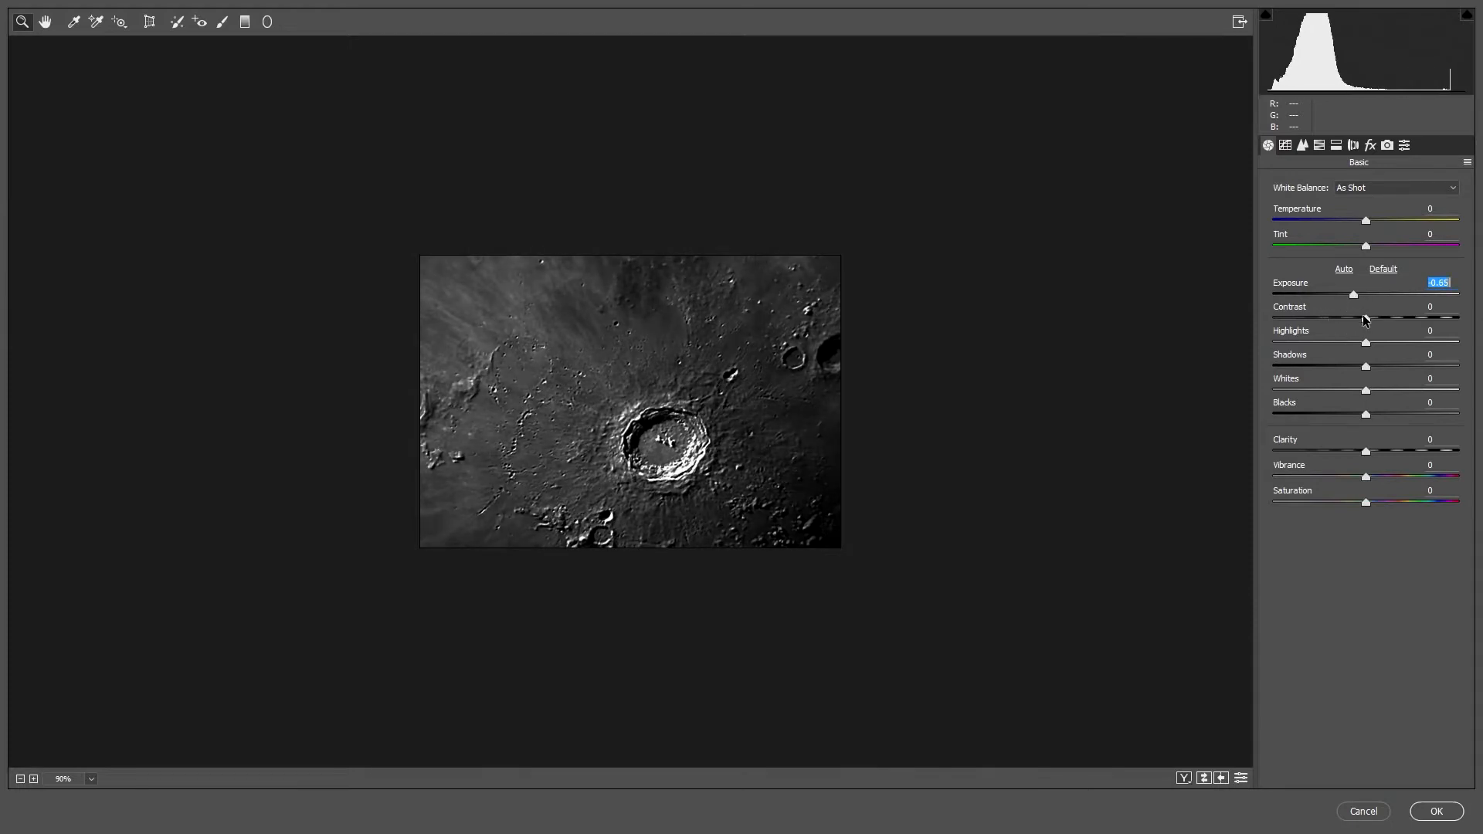
pyautogui.moveTo(1364, 318)
pyautogui.mouseDown()
pyautogui.moveTo(1396, 323)
pyautogui.moveTo(1369, 328)
pyautogui.mouseUp()
pyautogui.click(1371, 343)
pyautogui.moveTo(1372, 347)
pyautogui.mouseDown()
pyautogui.moveTo(1398, 347)
pyautogui.moveTo(1361, 351)
pyautogui.moveTo(1378, 350)
pyautogui.mouseUp()
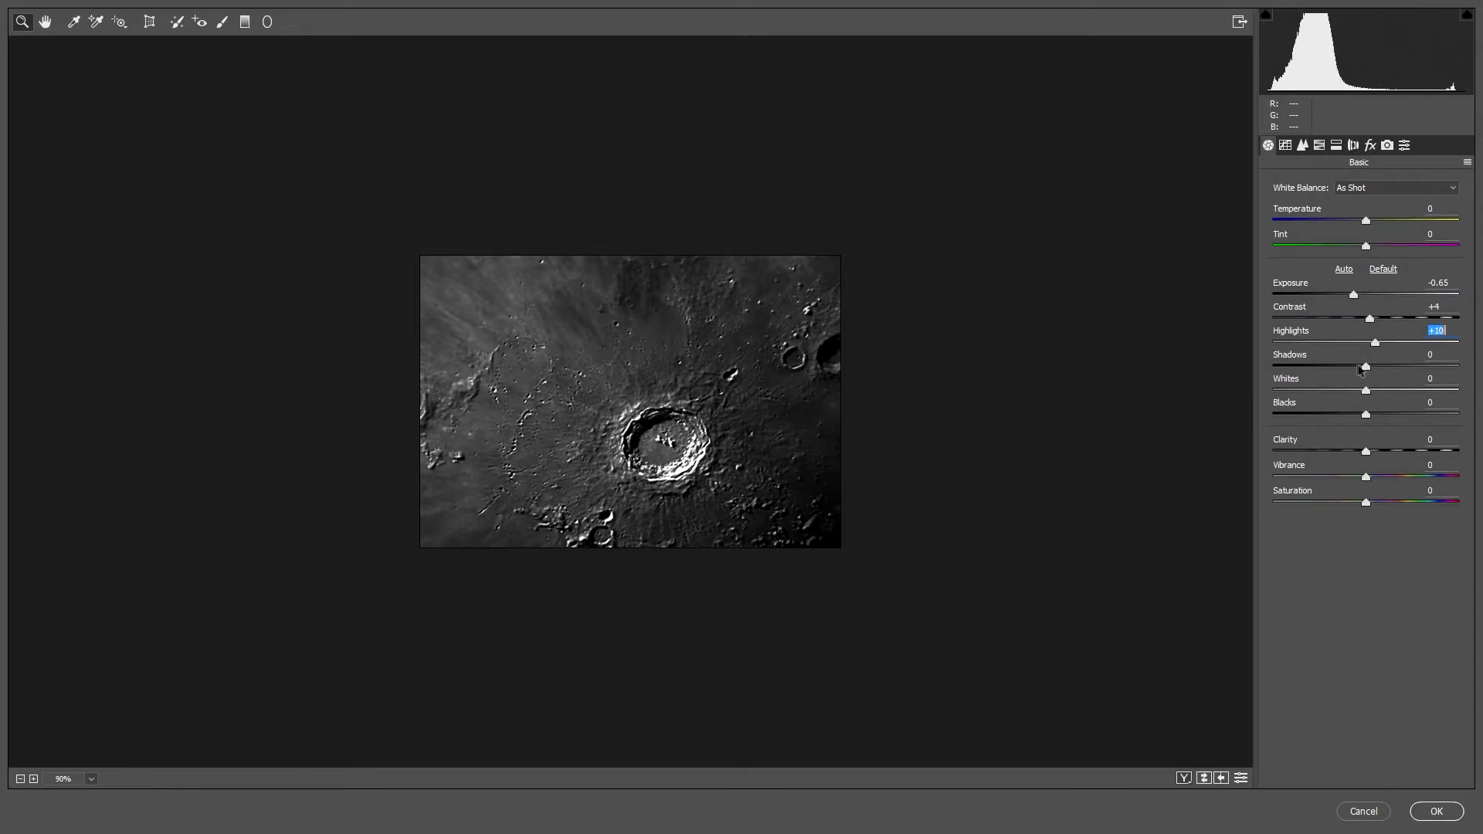
pyautogui.moveTo(1363, 369); pyautogui.dragTo(1394, 394)
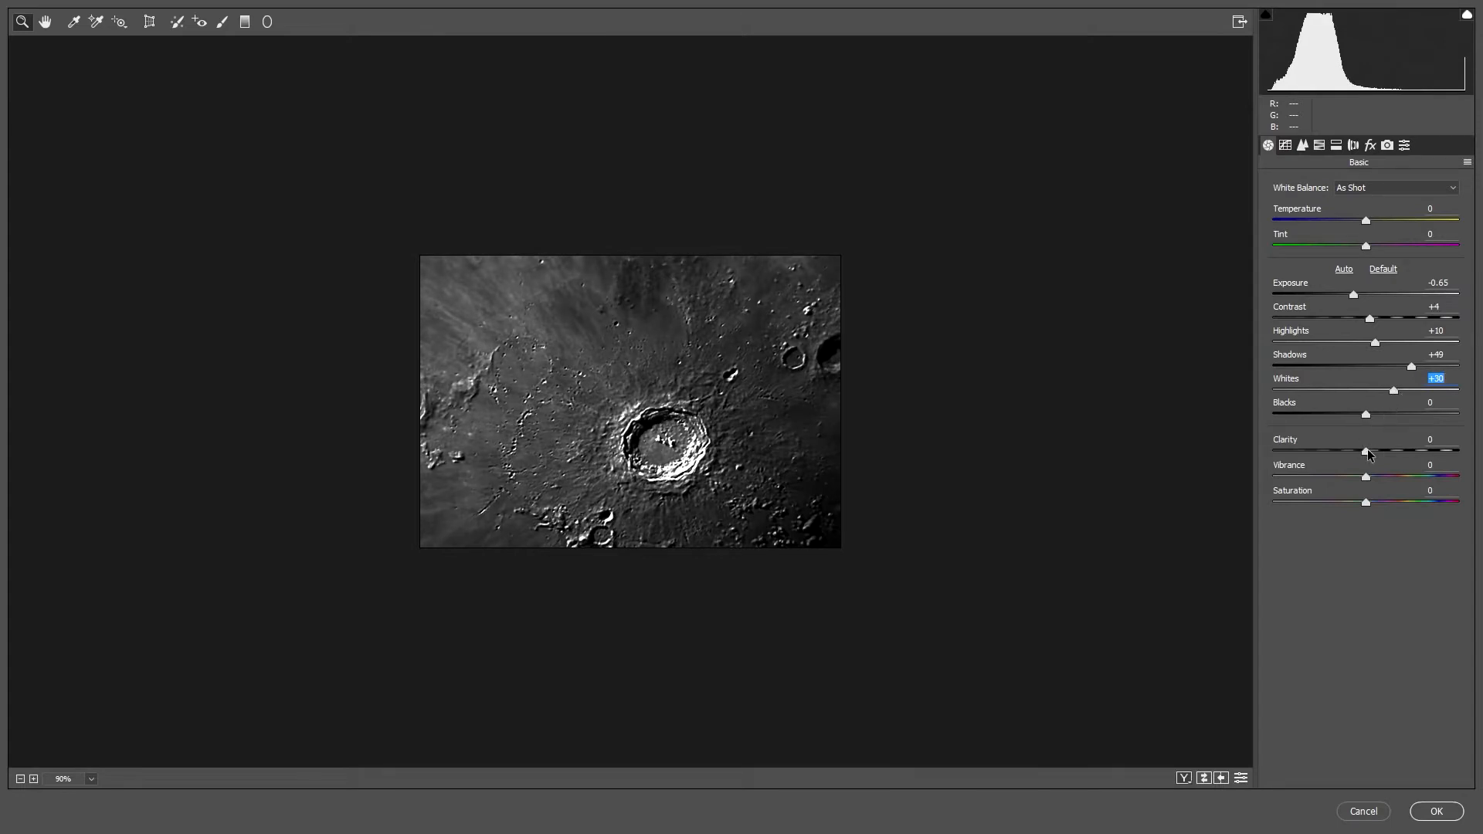
# - Set the clarity to +20, try the saturation and vibrance adjustments, and apply the Camera Raw Filter
pyautogui.moveTo(1365, 454)
pyautogui.mouseDown()
pyautogui.moveTo(1405, 453)
pyautogui.moveTo(1343, 455)
pyautogui.moveTo(1407, 450)
pyautogui.moveTo(1383, 448)
pyautogui.mouseUp()
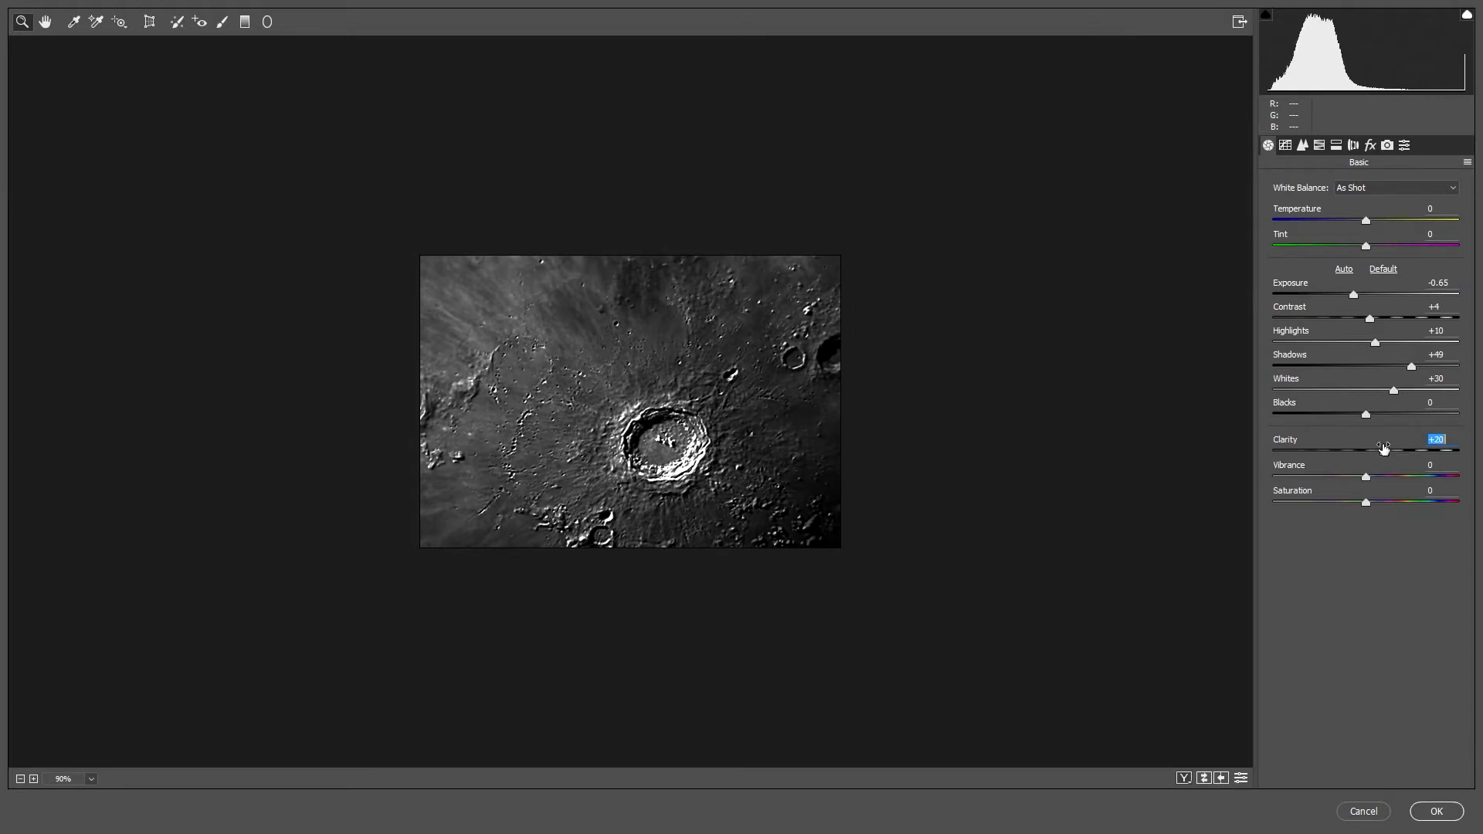
pyautogui.moveTo(1366, 507)
pyautogui.mouseDown()
pyautogui.moveTo(1393, 507)
pyautogui.moveTo(1340, 513)
pyautogui.moveTo(1366, 515)
pyautogui.mouseUp()
pyautogui.click(1364, 477)
pyautogui.moveTo(1363, 475)
pyautogui.mouseDown()
pyautogui.moveTo(1377, 478)
pyautogui.moveTo(1340, 473)
pyautogui.mouseUp()
pyautogui.click(1435, 810)
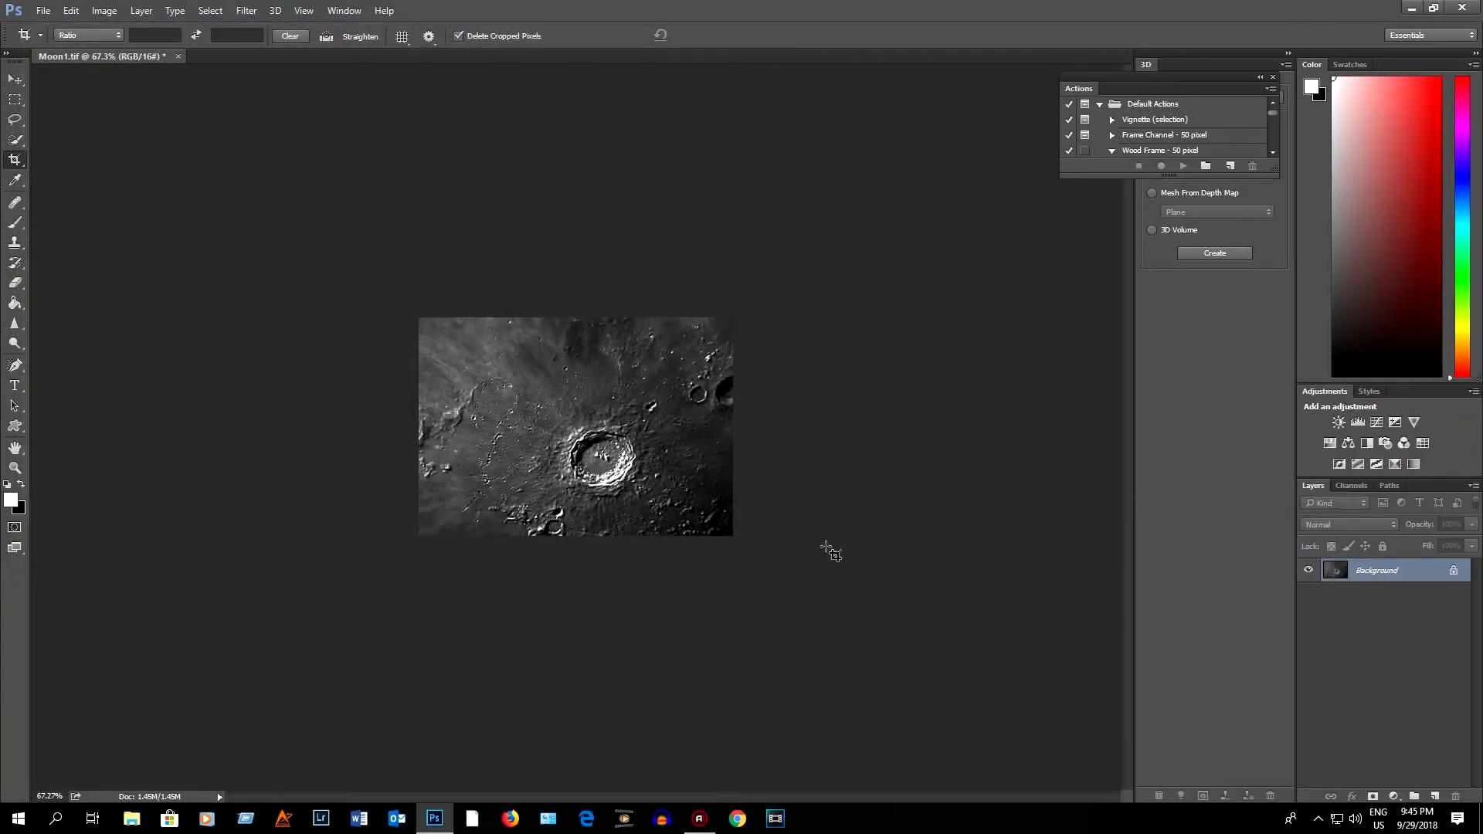
# - Export the 604 x 420 px image at 100% scale as a PNG named Moon11 on the Desktop
pyautogui.scroll(2, 830, 457)
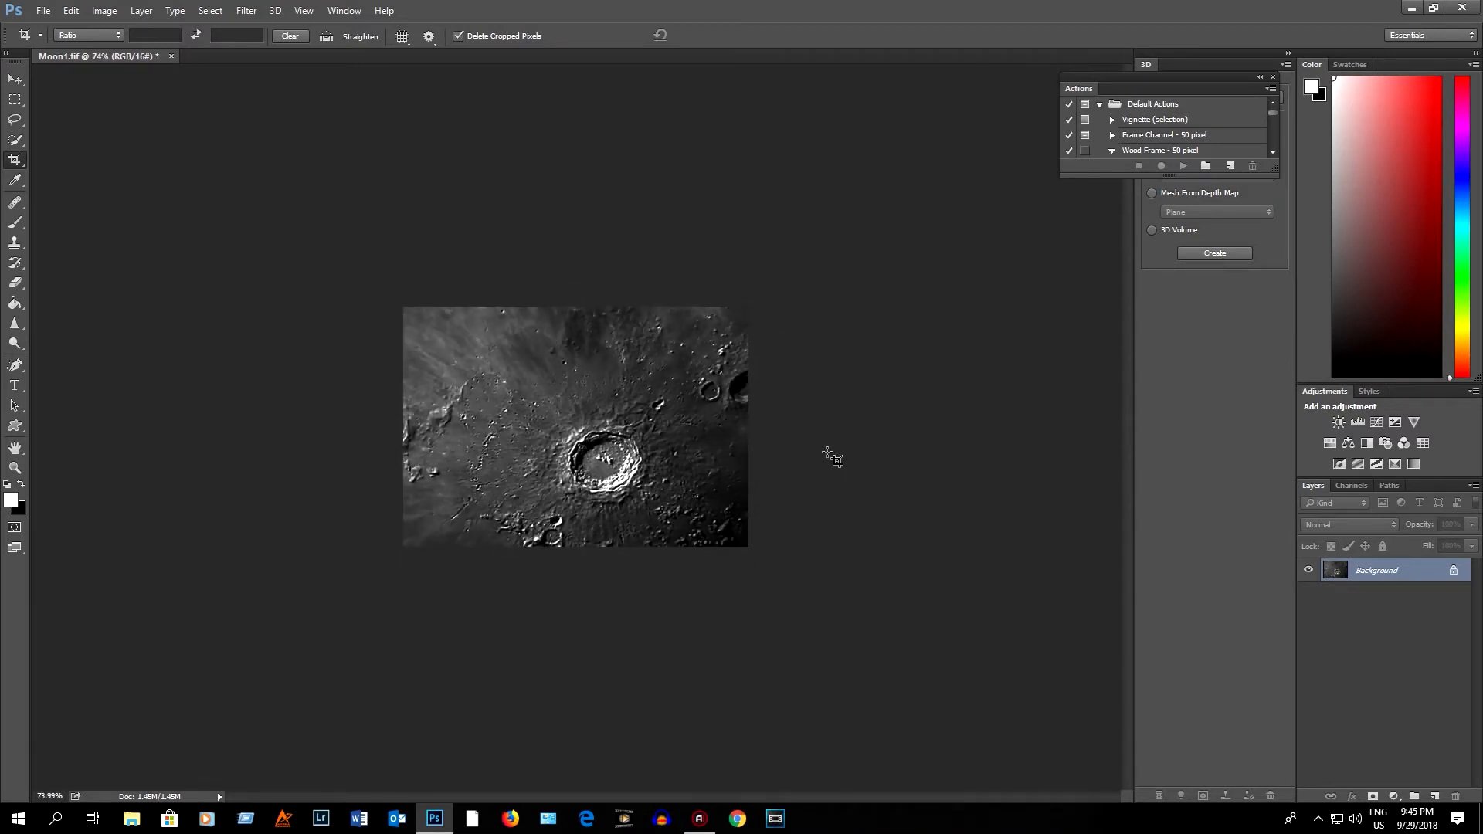
pyautogui.click(43, 12)
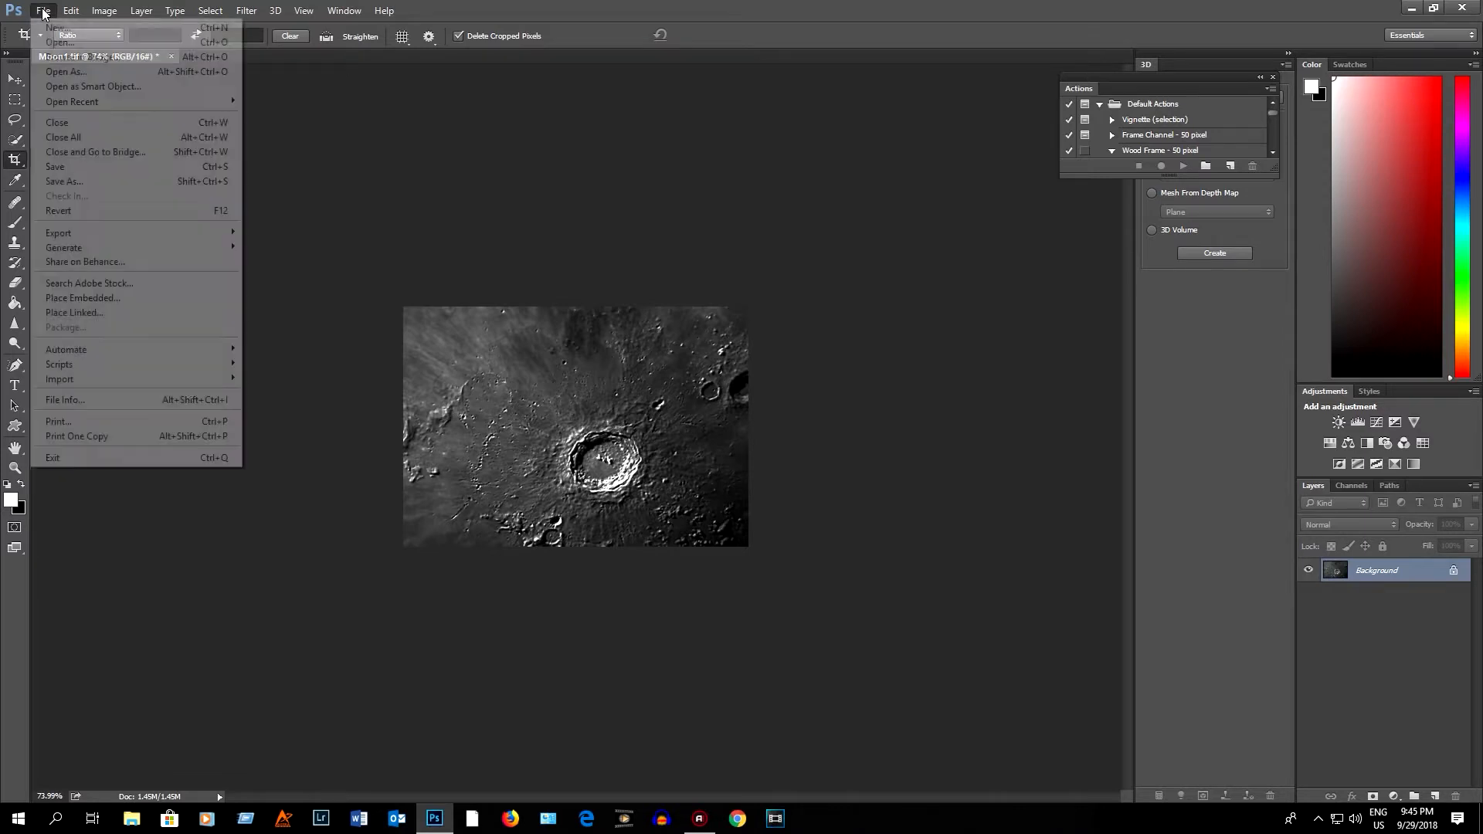
pyautogui.moveTo(77, 234)
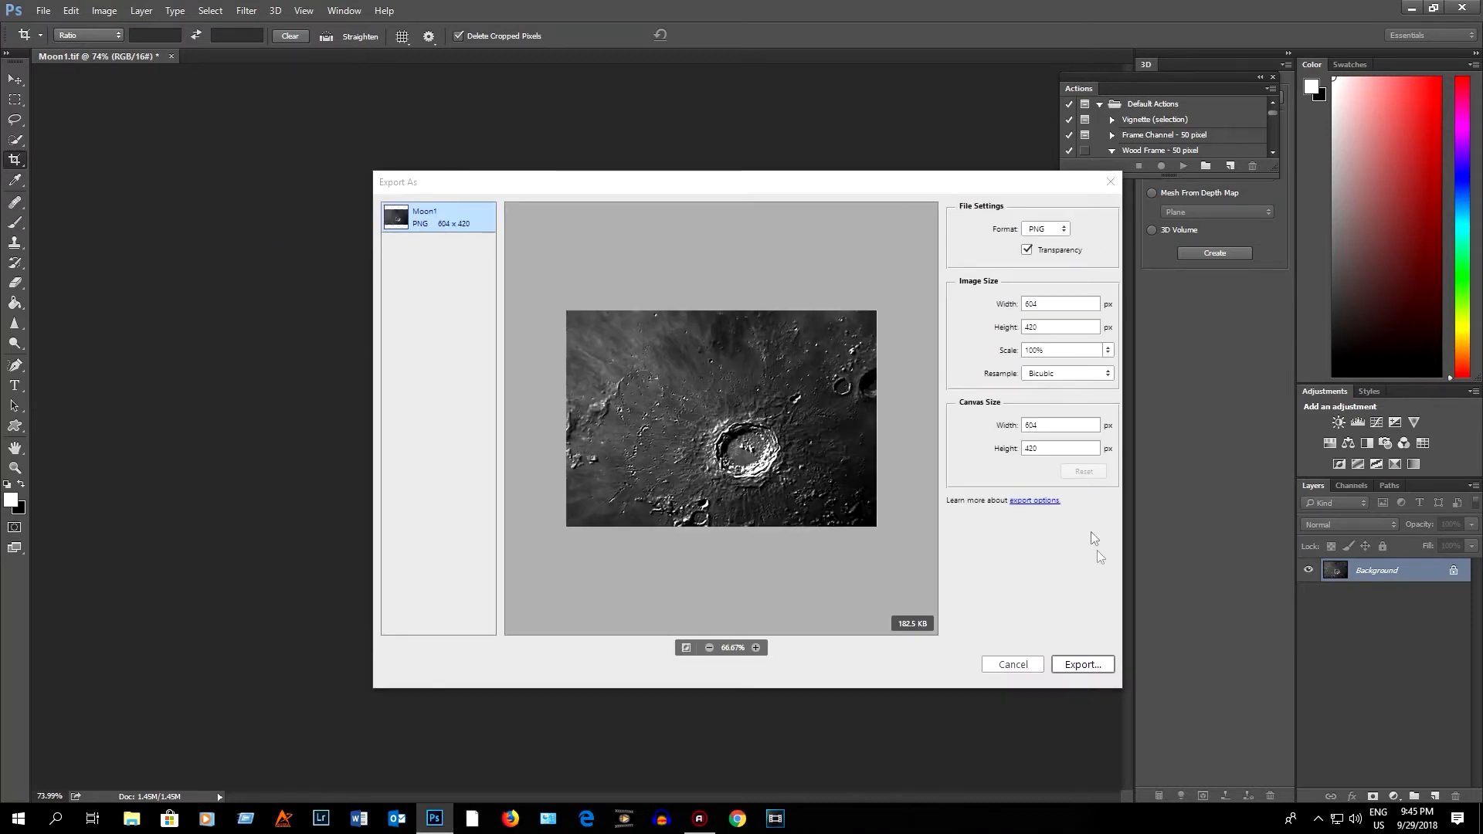
pyautogui.click(1080, 667)
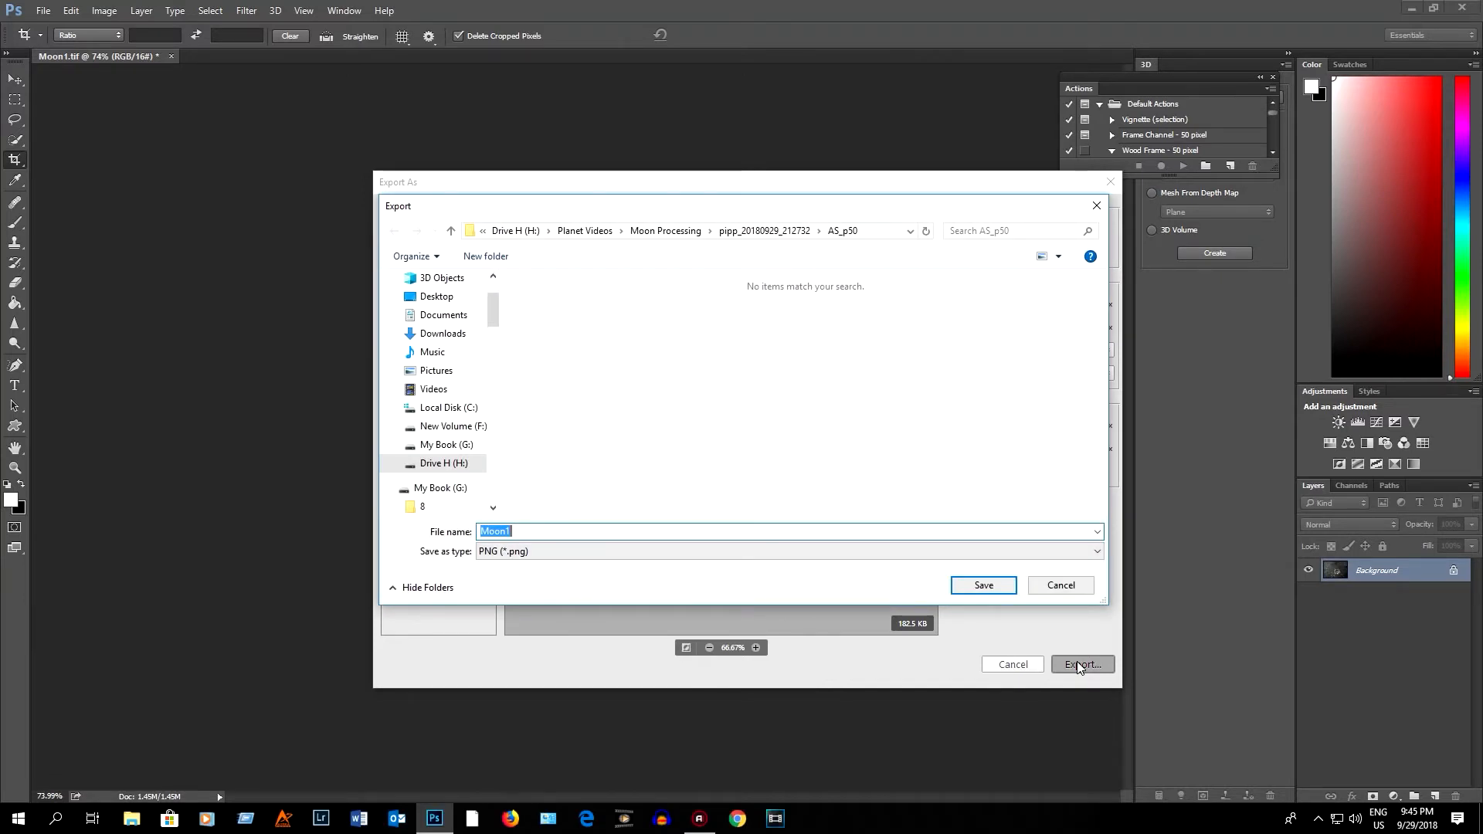
pyautogui.click(431, 298)
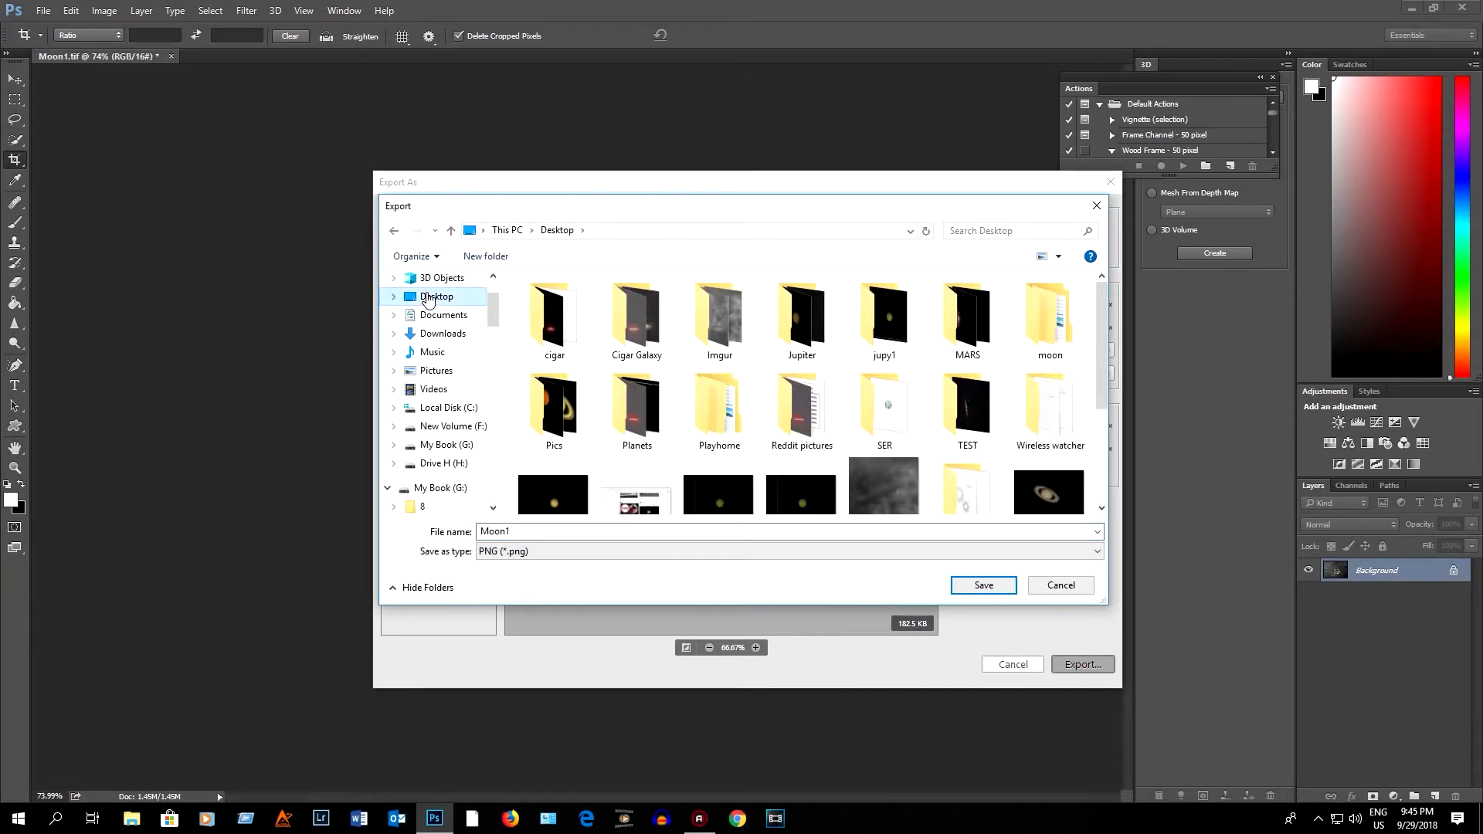
pyautogui.doubleClick(517, 531)
pyautogui.click(518, 531)
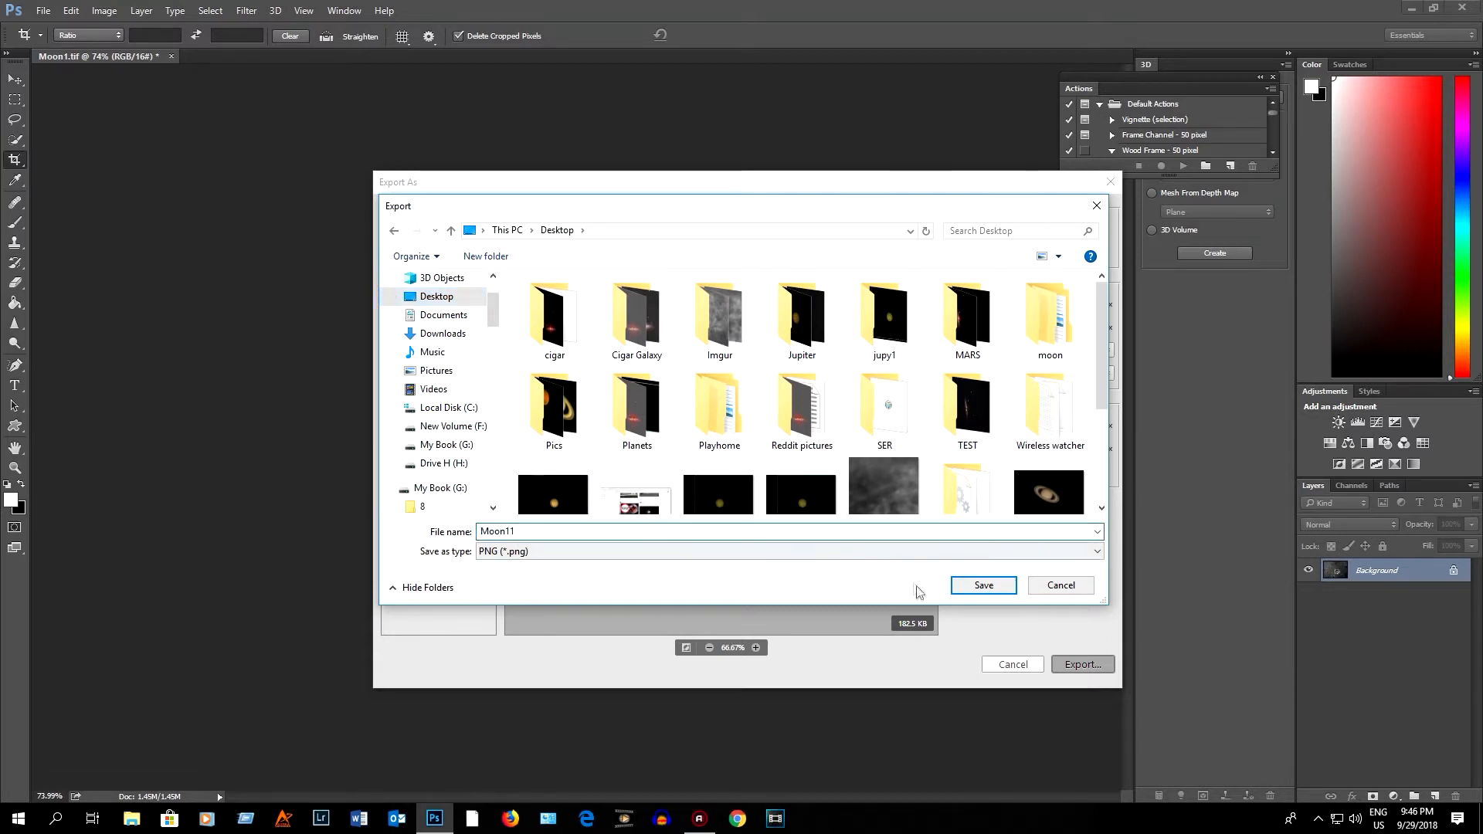
pyautogui.click(974, 587)
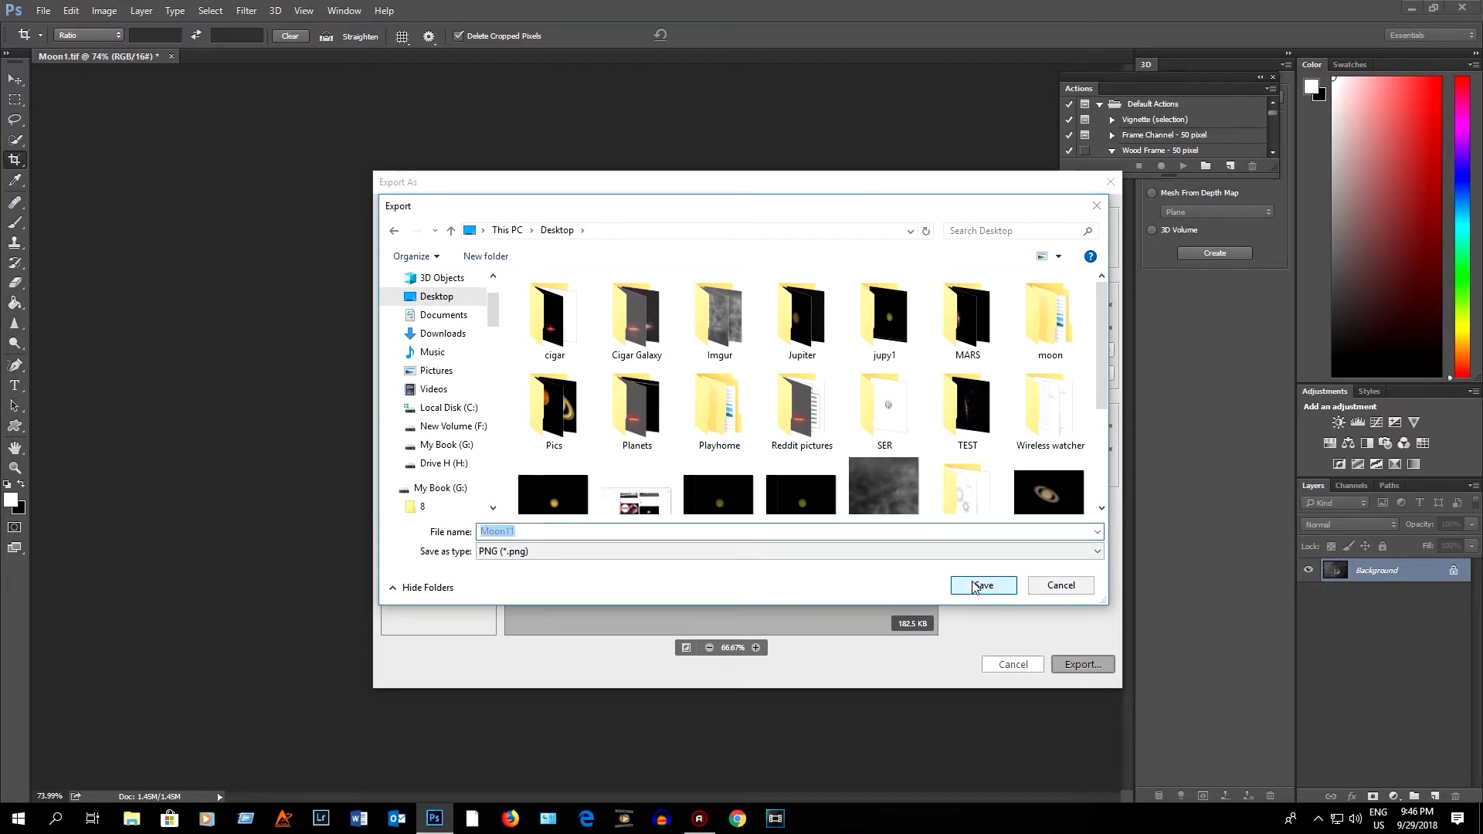
# - Check the Desktop folder in File Explorer for the exported Moon11 file, and return to the Windows desktop
pyautogui.press('super+e')
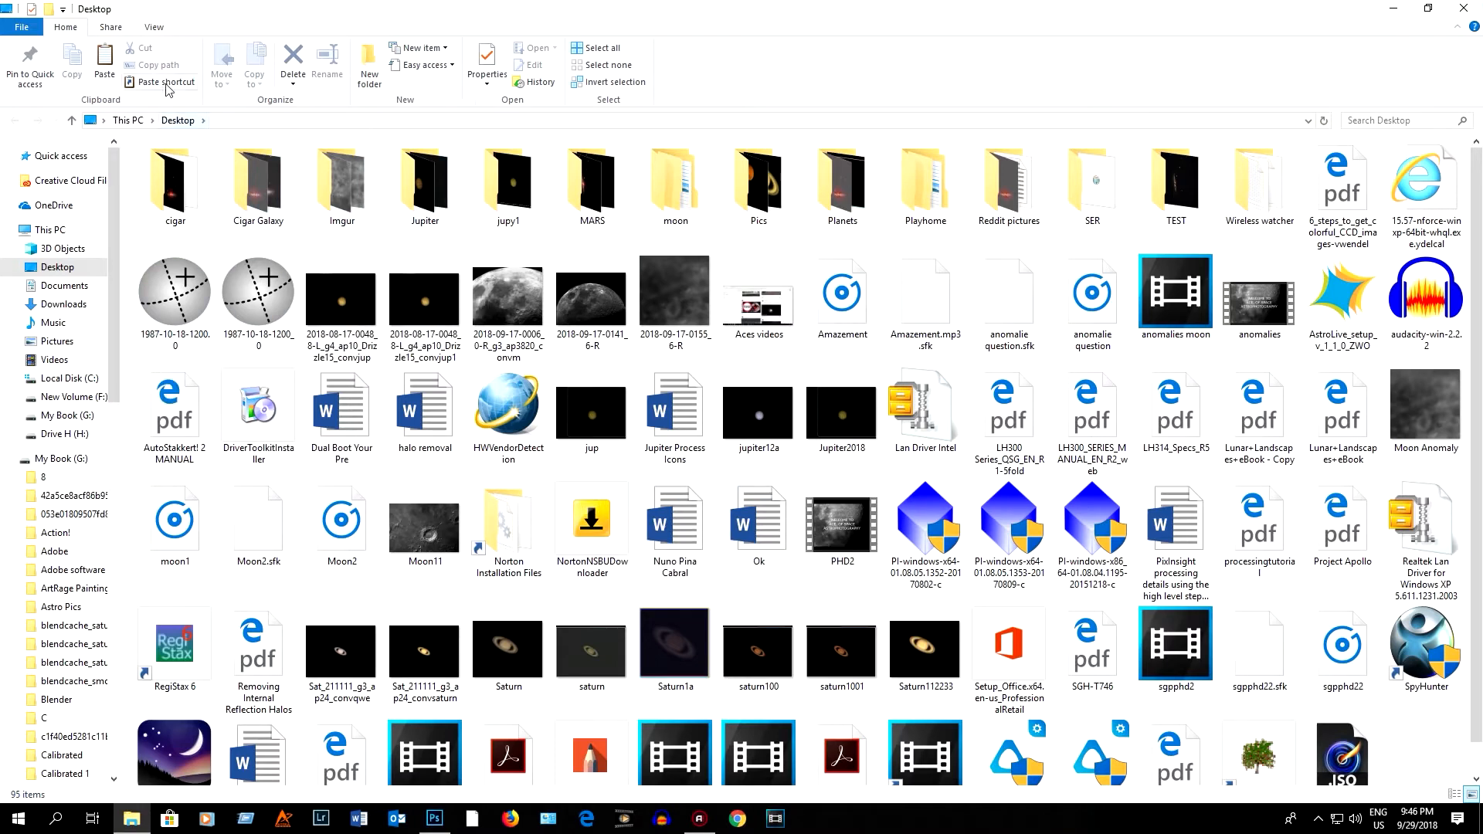
pyautogui.click(1465, 8)
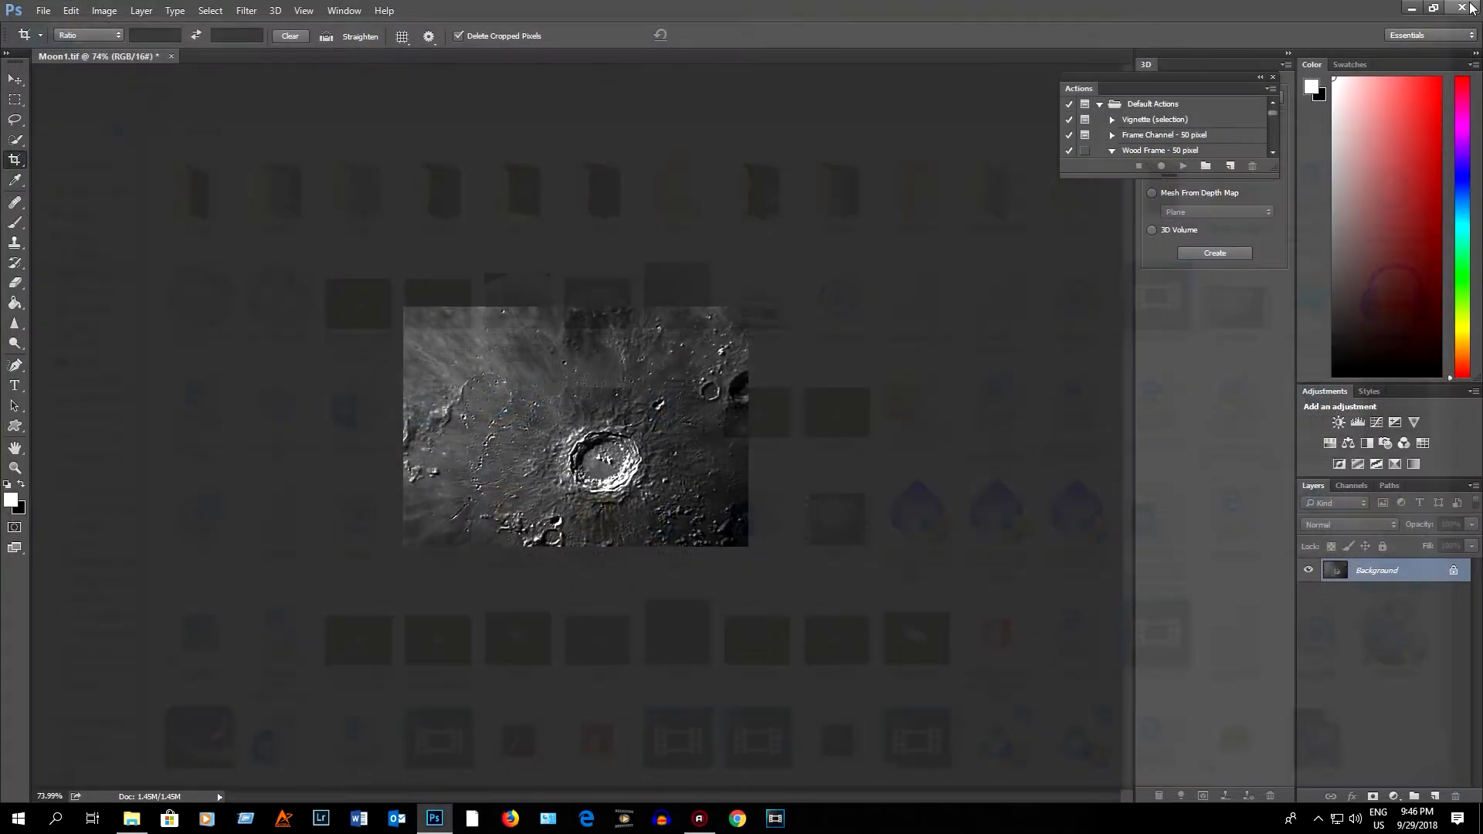
pyautogui.click(1407, 10)
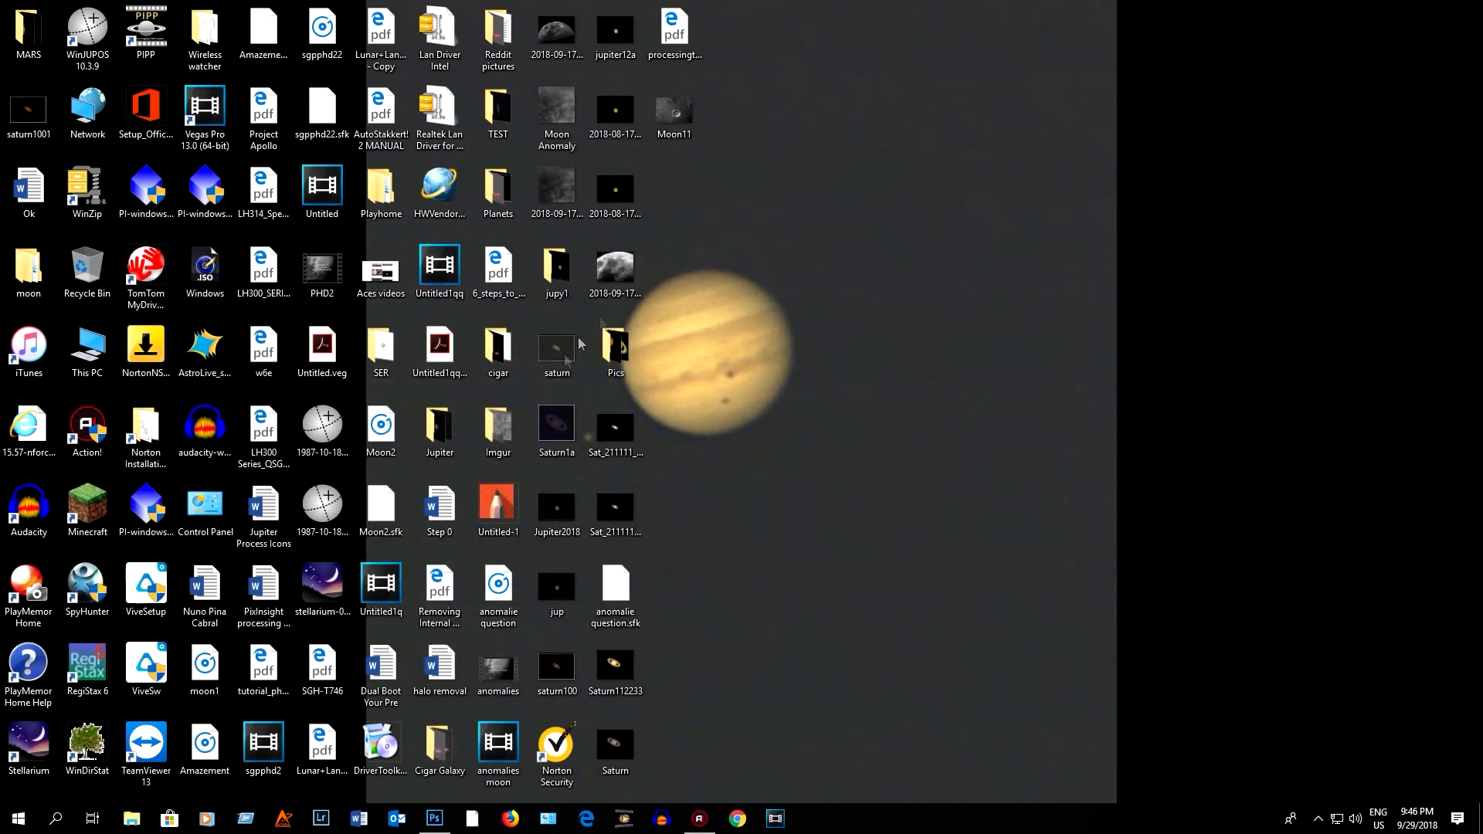
# - In File Explorer, browse Drive H to the AS_p50 folder under Planet Videos, Process, Moon and pipp_20180929_202653
pyautogui.click(131, 818)
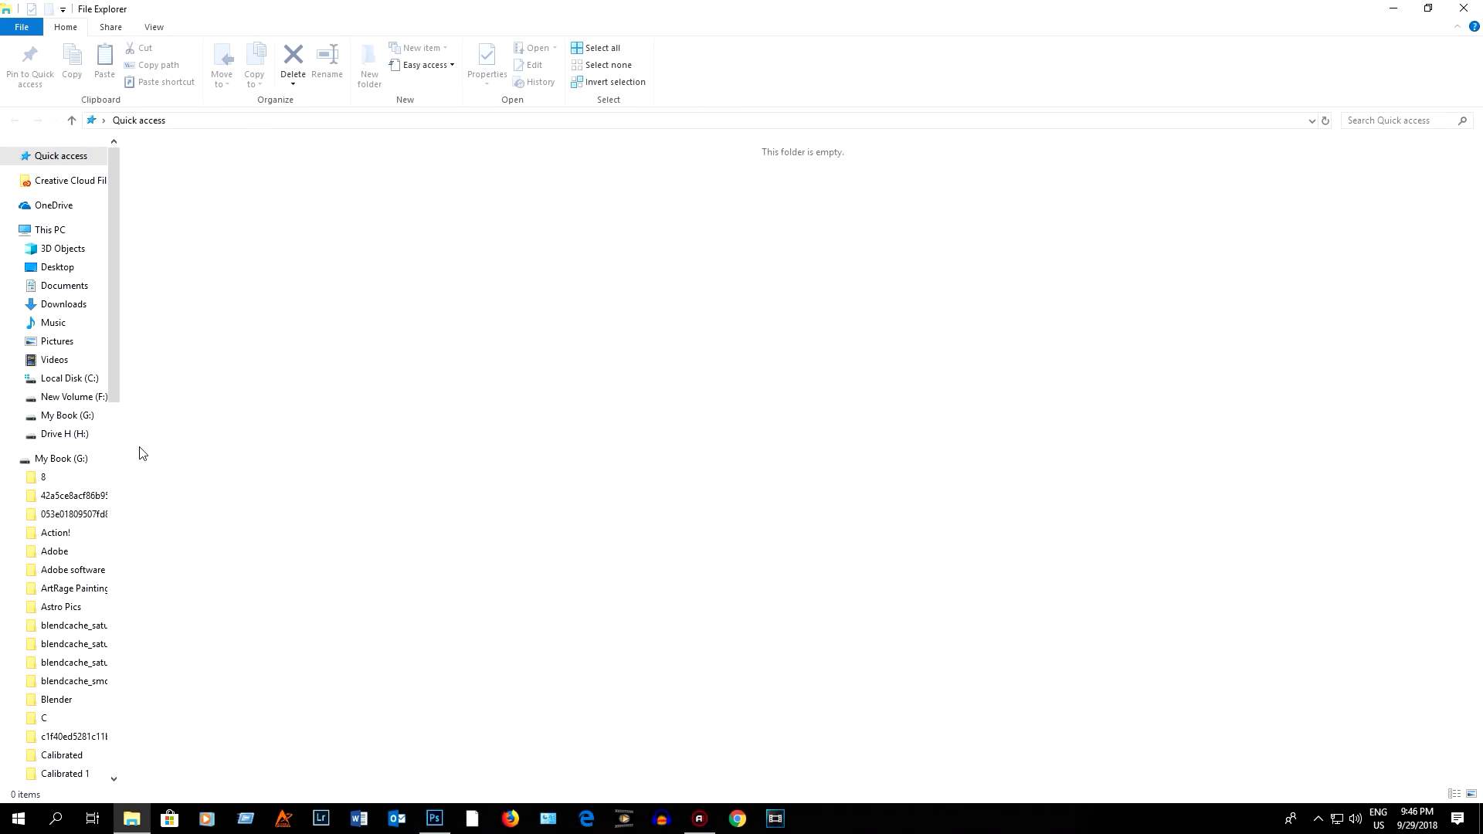
pyautogui.click(77, 398)
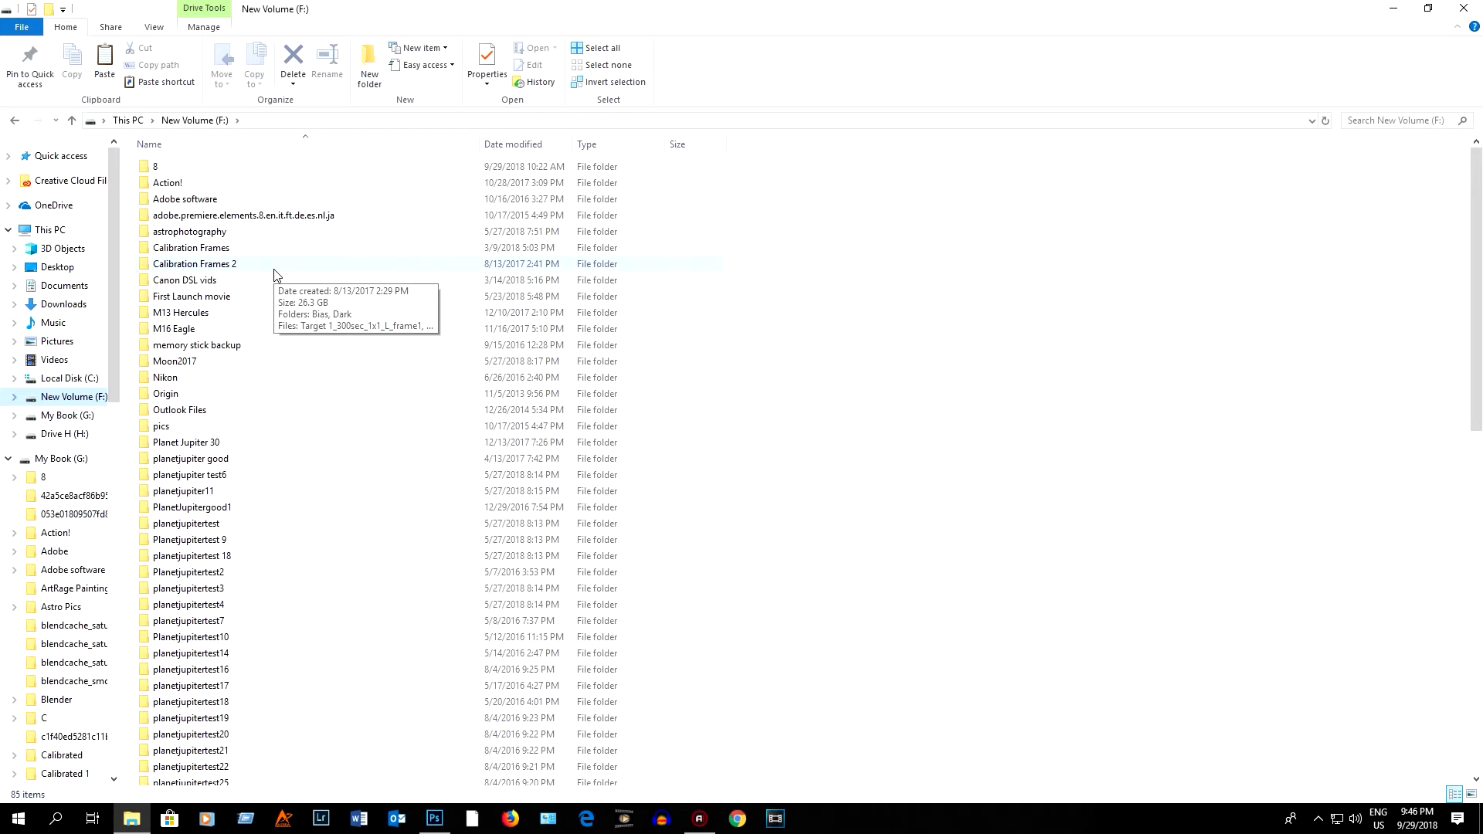
pyautogui.click(63, 437)
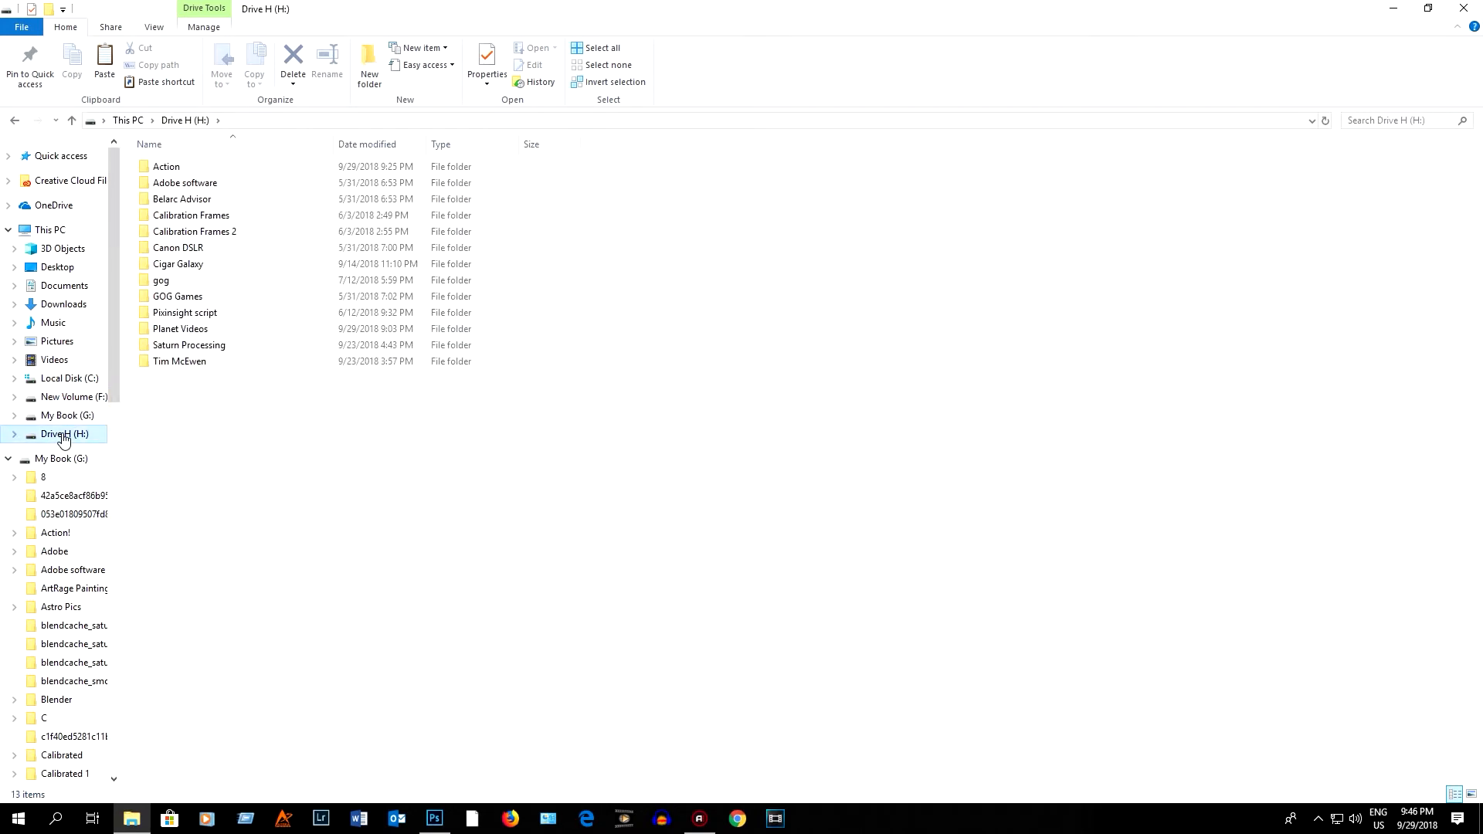
pyautogui.doubleClick(183, 331)
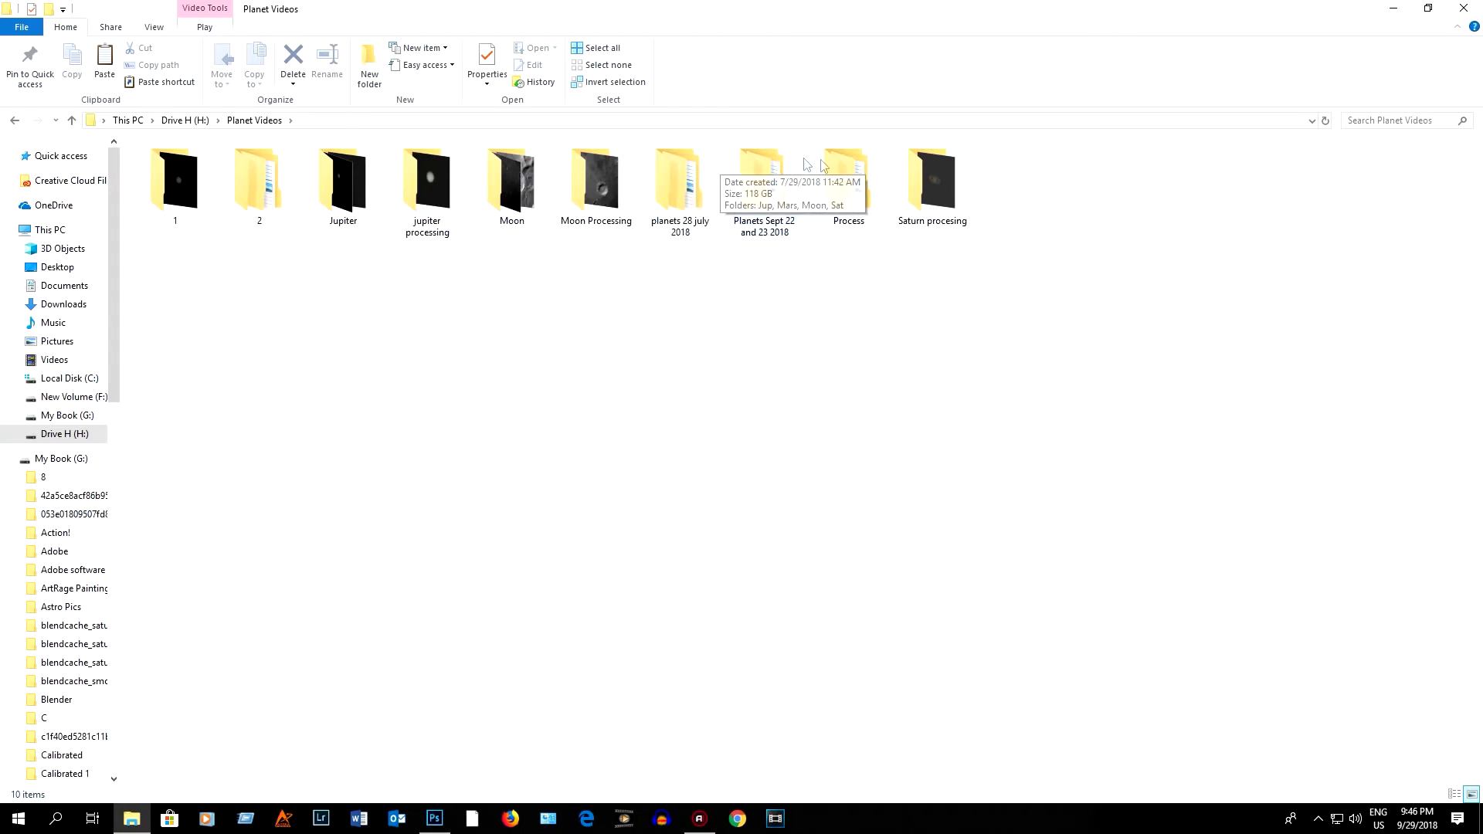
pyautogui.doubleClick(840, 164)
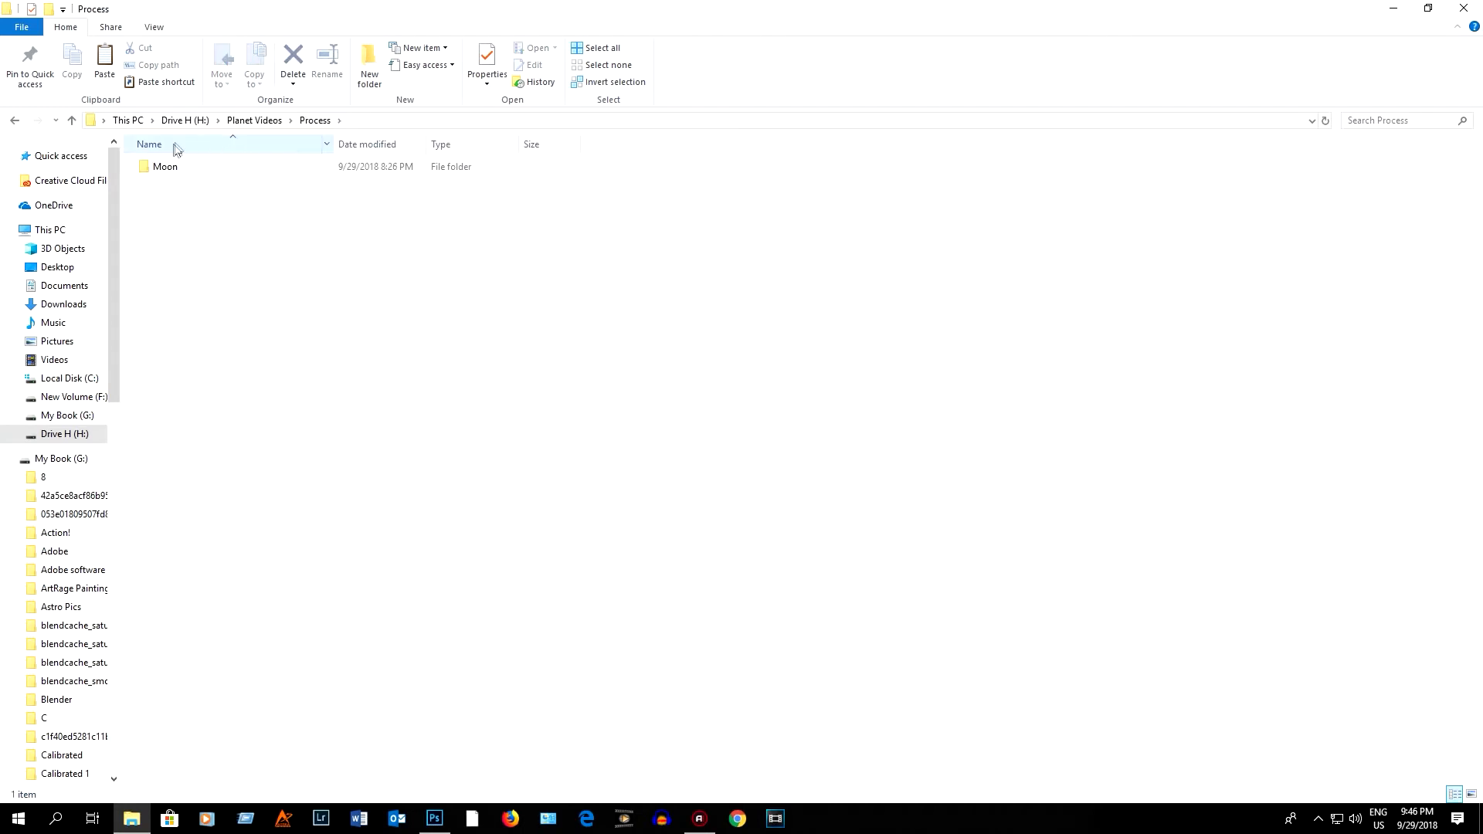
pyautogui.doubleClick(169, 164)
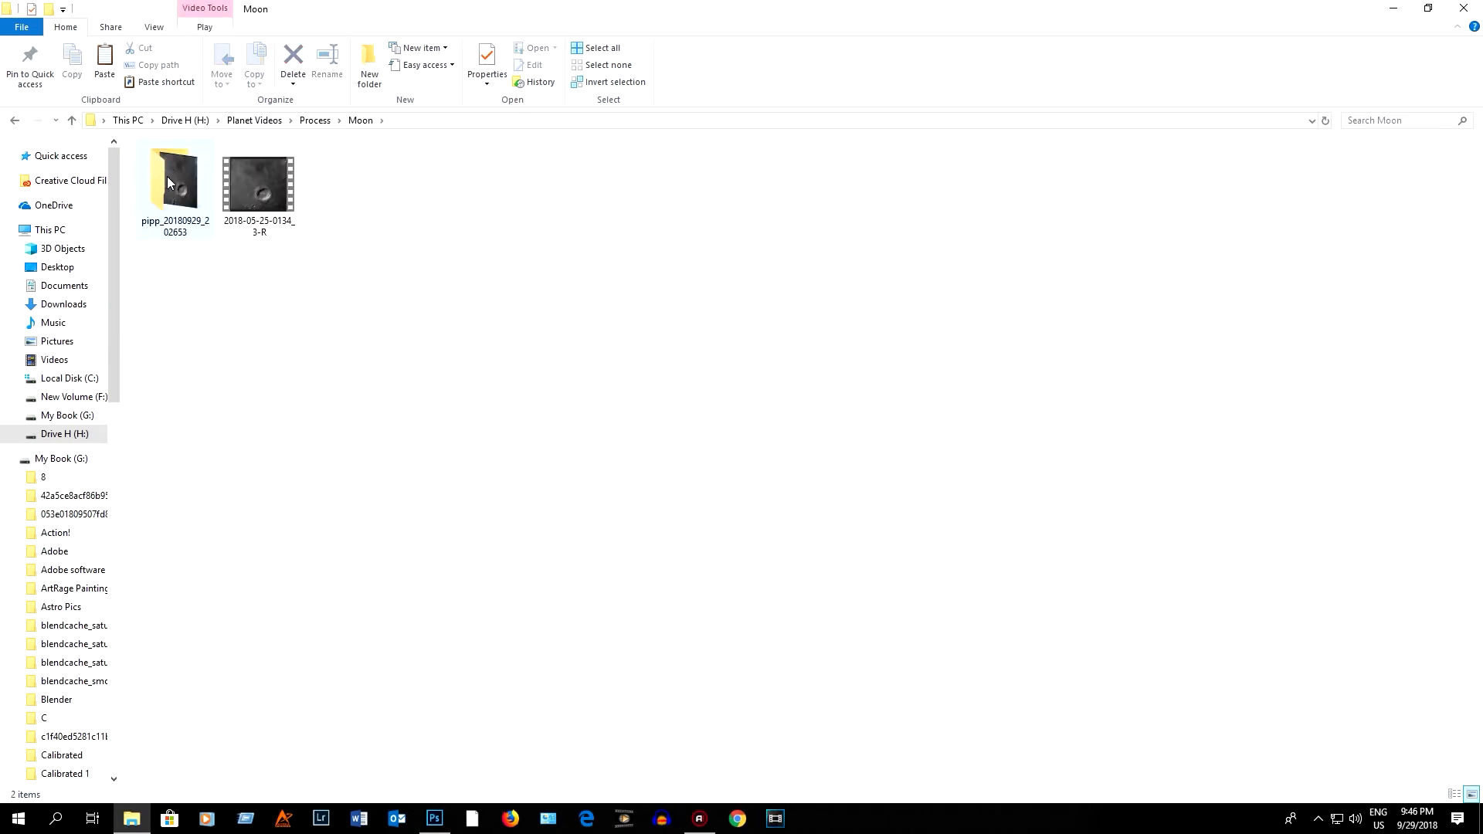
pyautogui.doubleClick(168, 176)
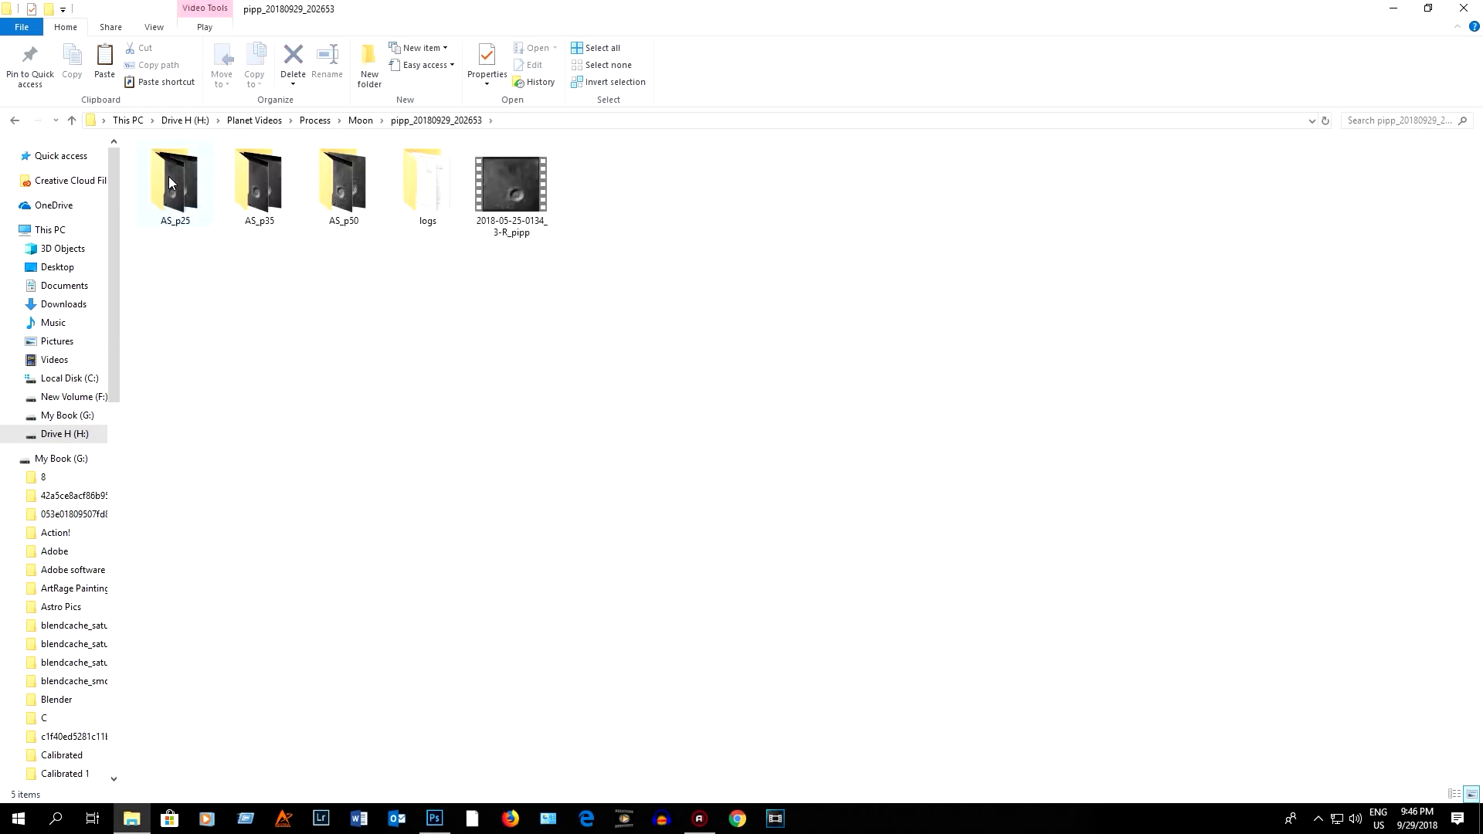
pyautogui.doubleClick(337, 183)
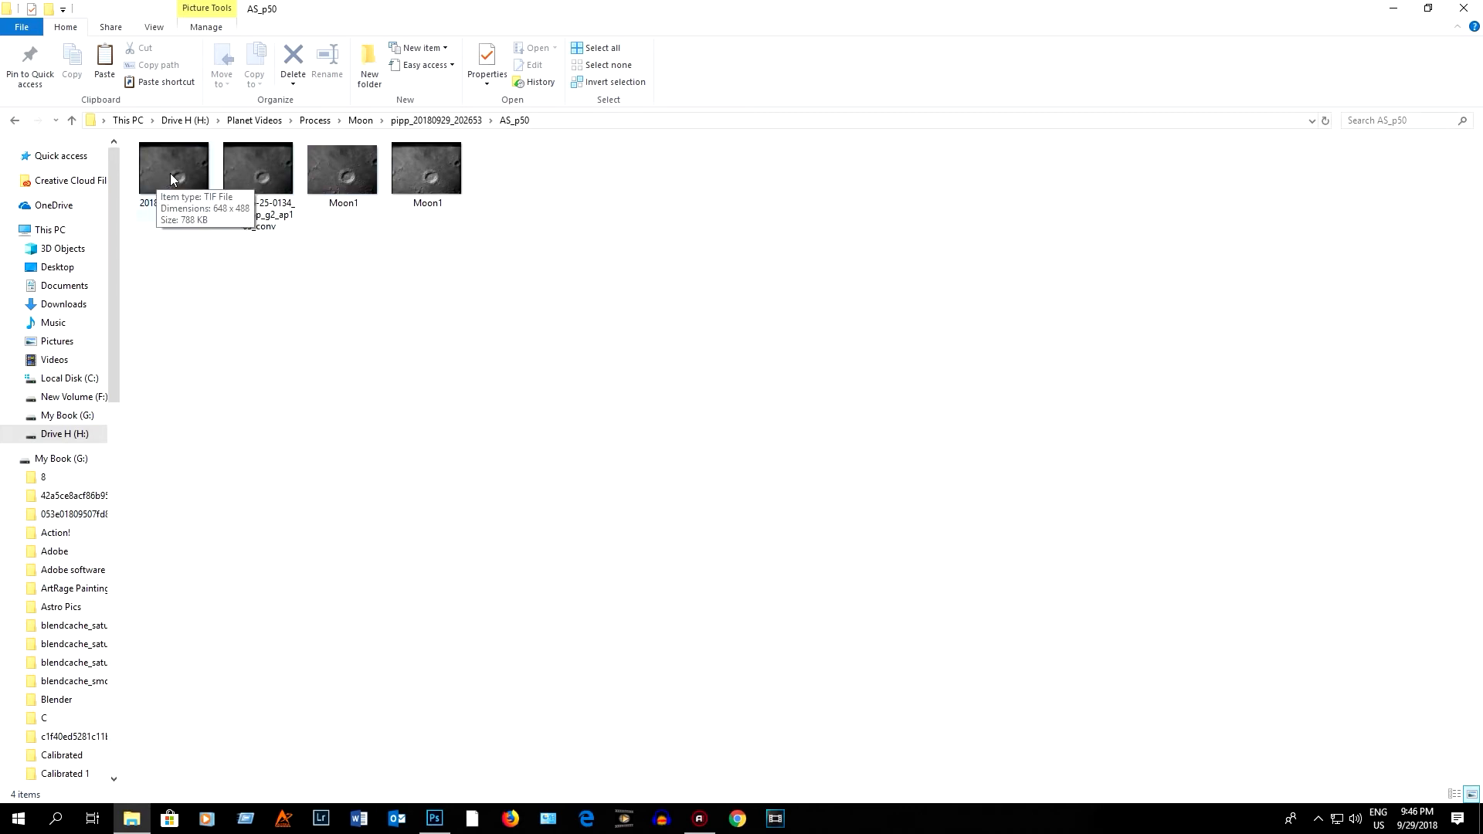
# - Compare the stacked image, its sharpened conv version and the two Moon1 images in Windows Photo Viewer
pyautogui.doubleClick(169, 175)
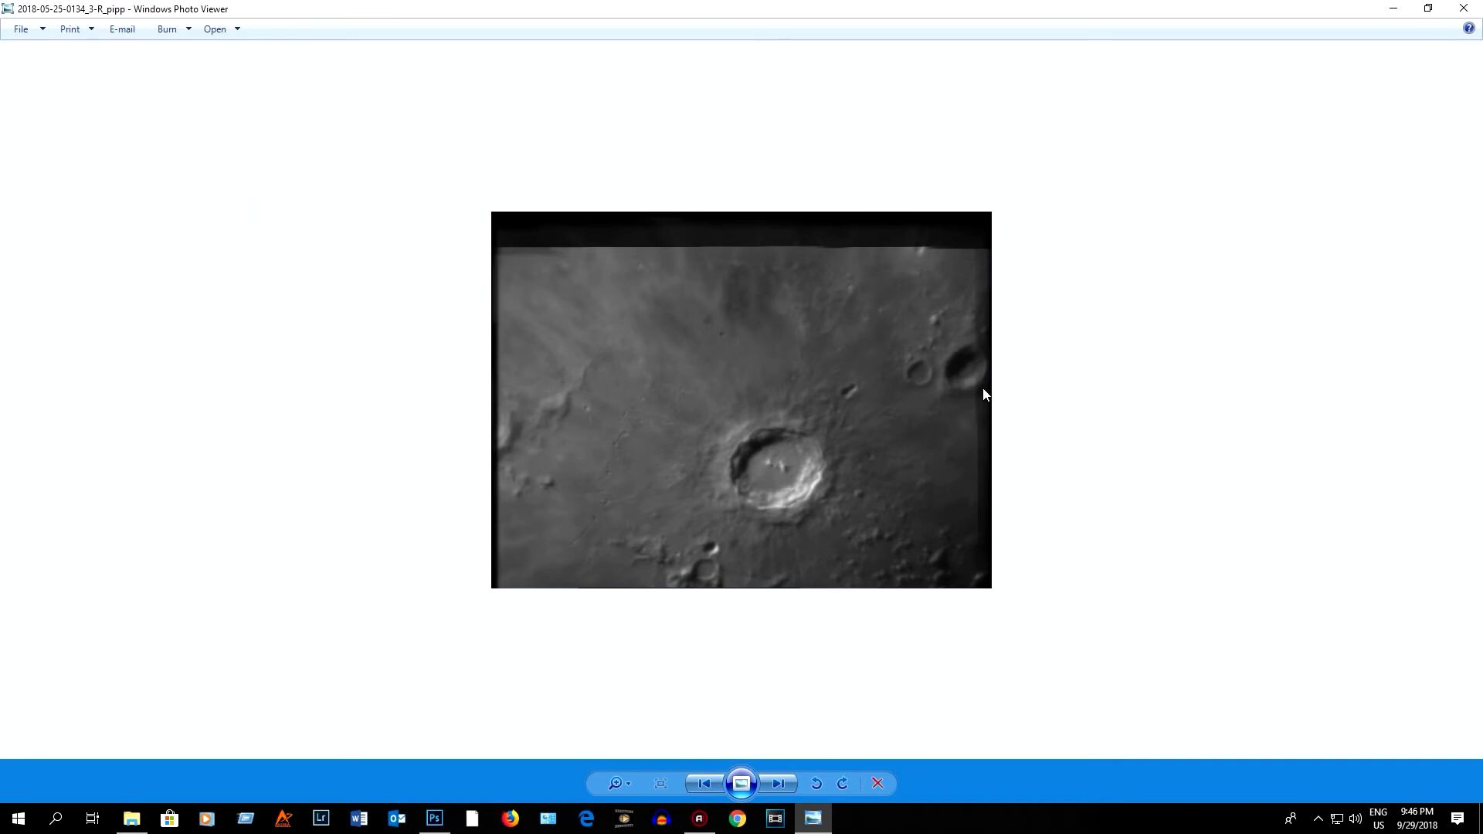
pyautogui.click(780, 782)
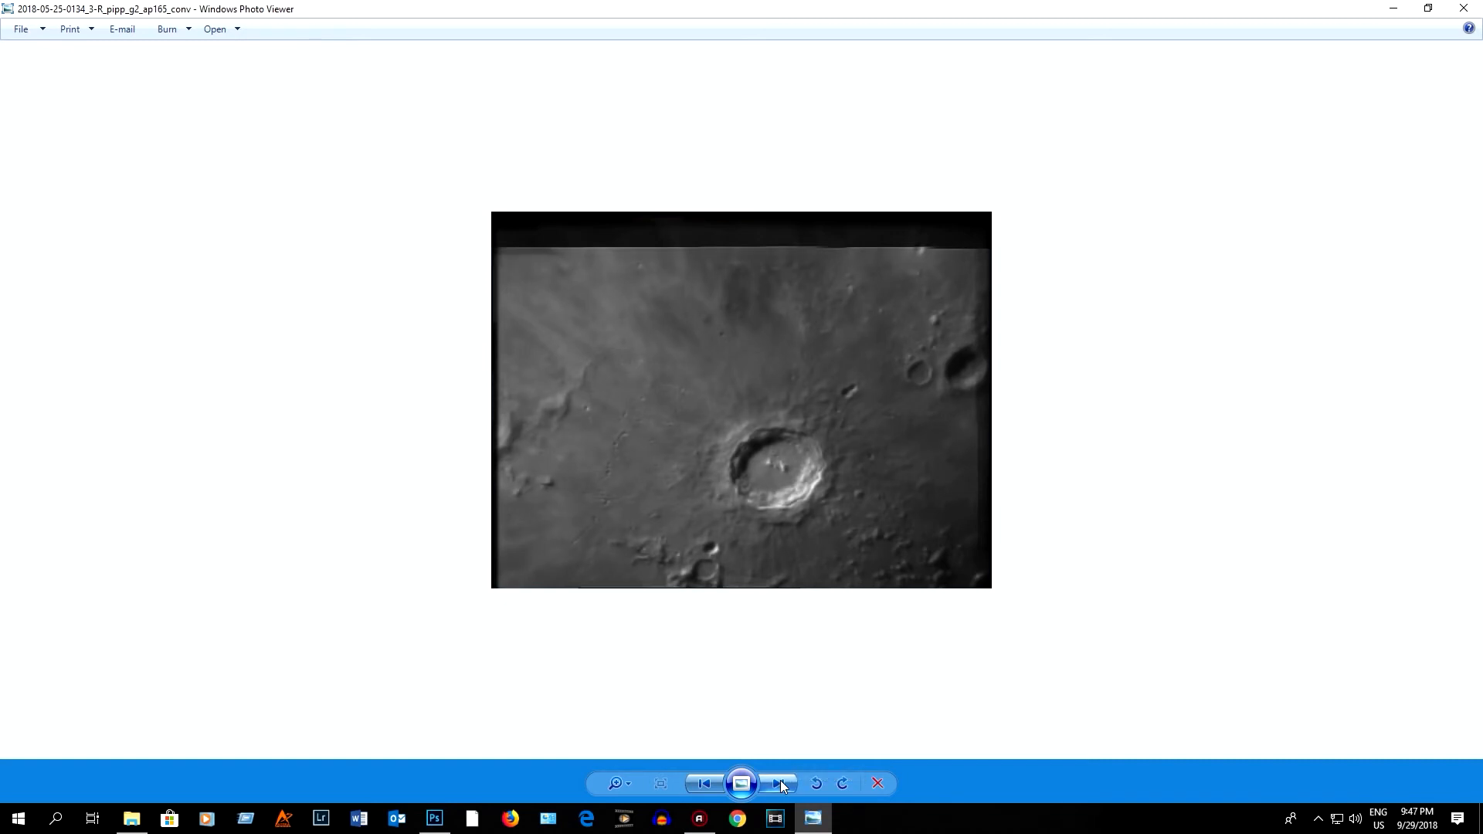
pyautogui.click(780, 782)
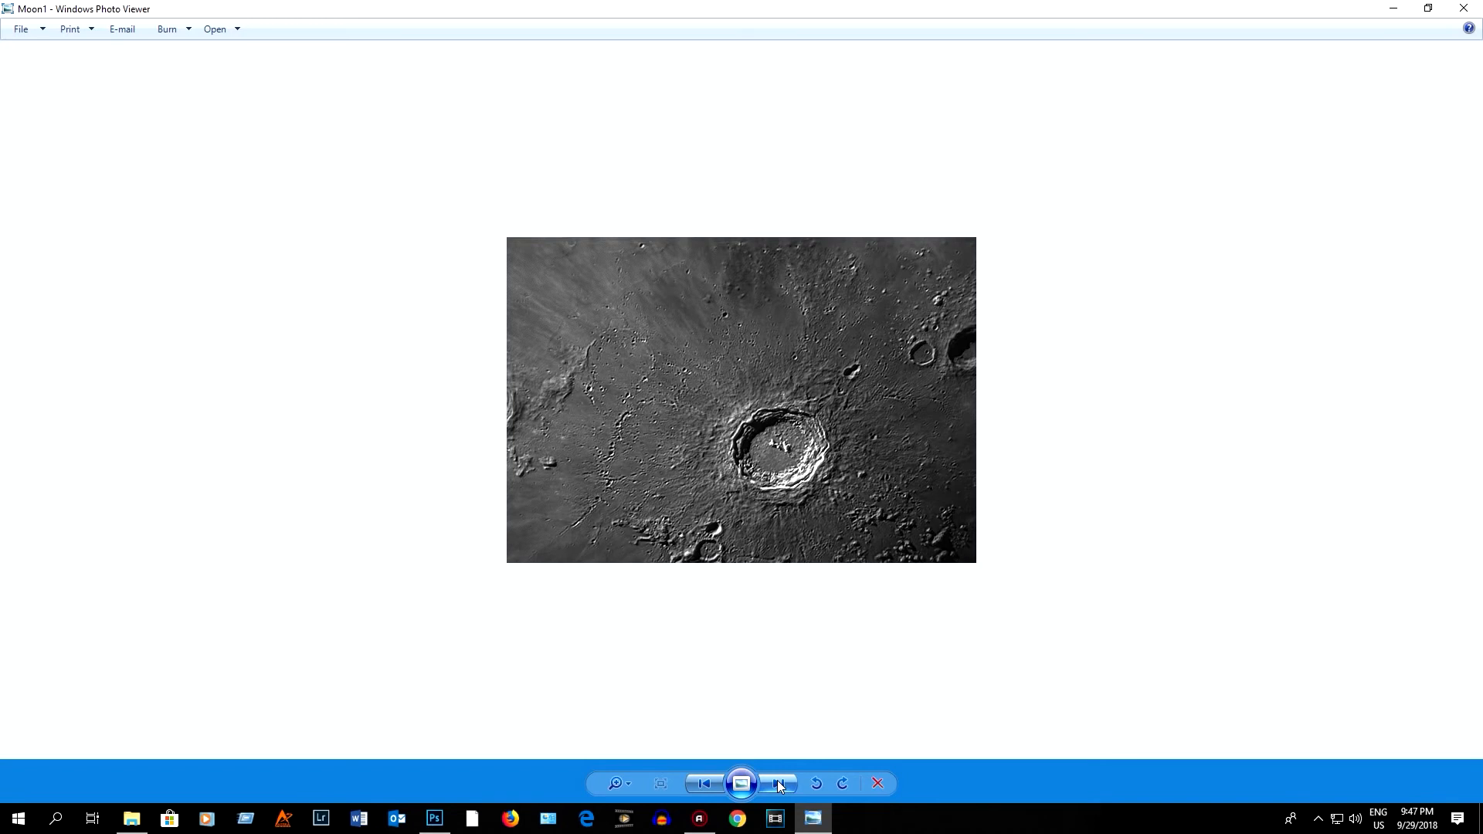
pyautogui.click(777, 782)
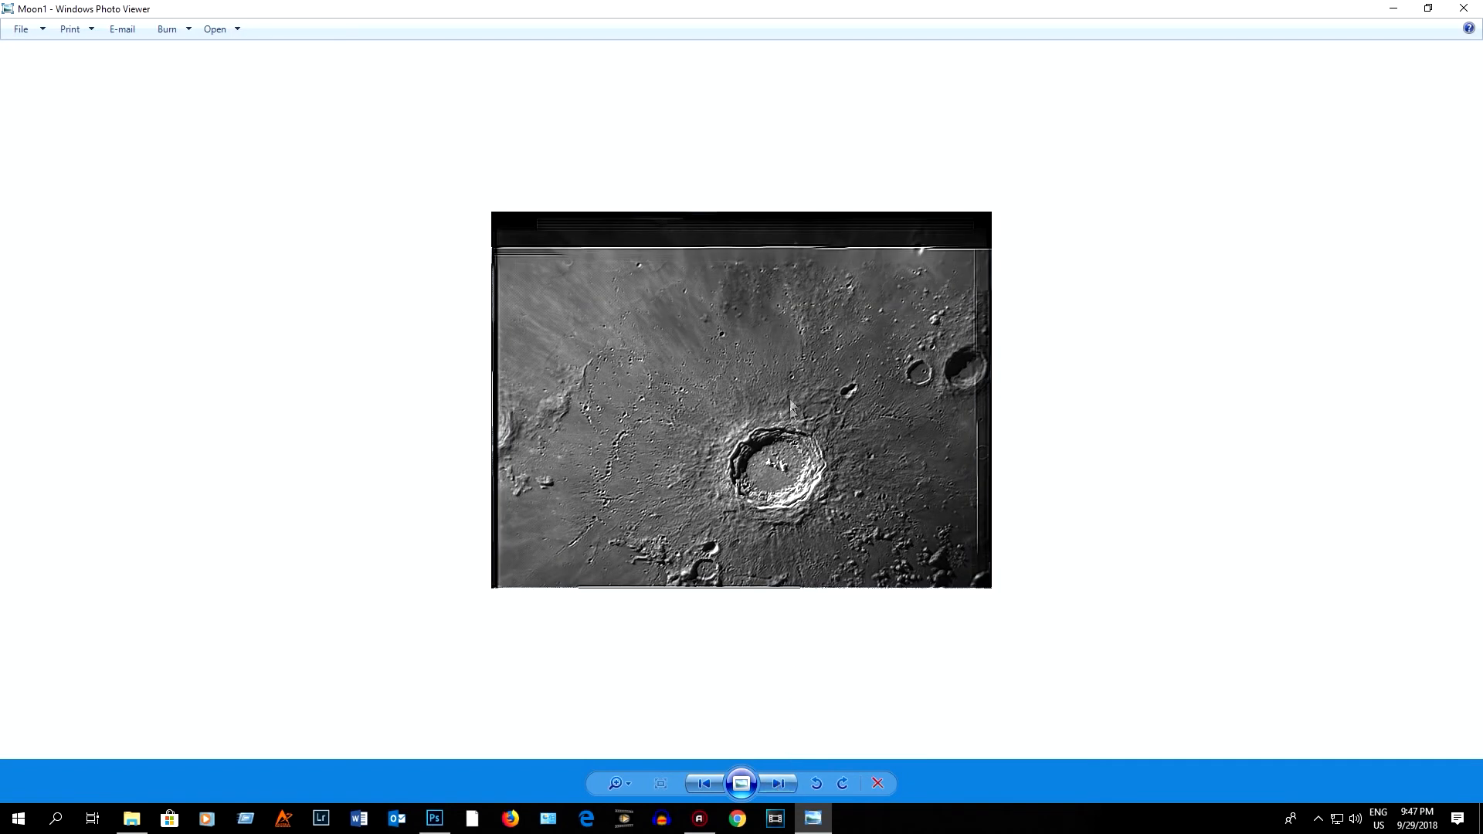
# - Close the photo viewer and File Explorer, and open the exported Moon11 image from the desktop
pyautogui.click(1472, 11)
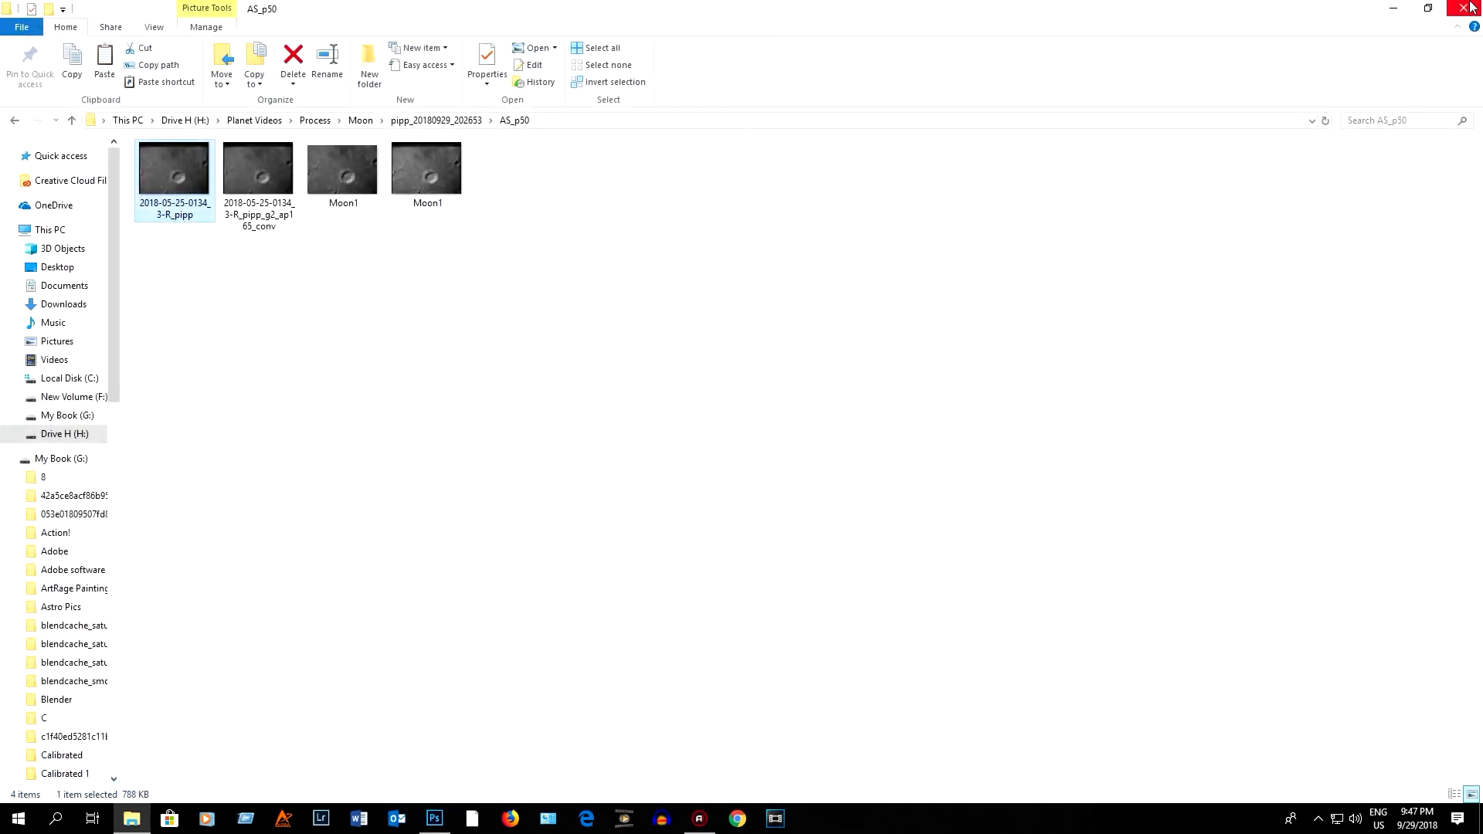
pyautogui.click(1472, 8)
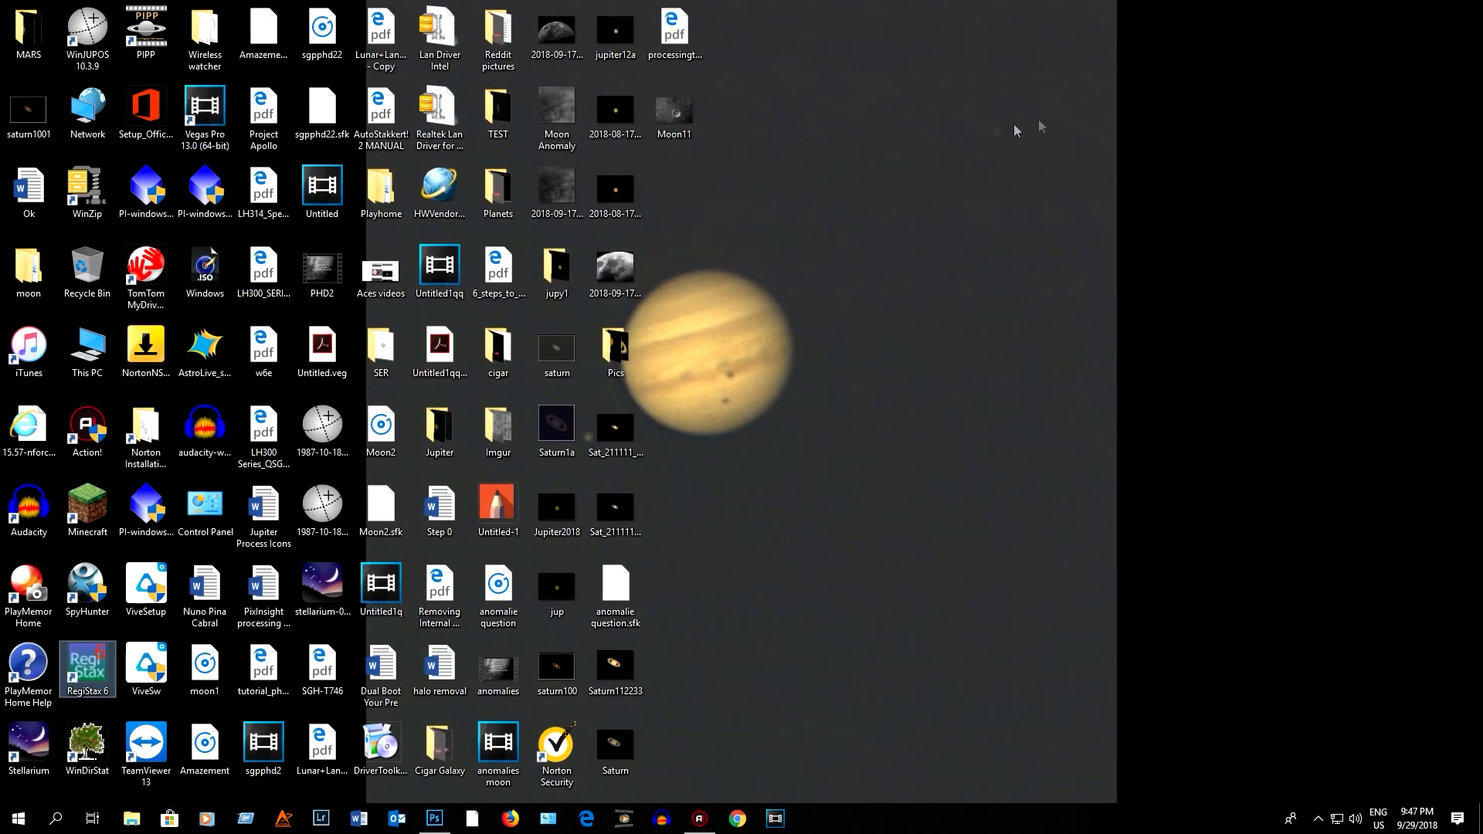
pyautogui.doubleClick(683, 115)
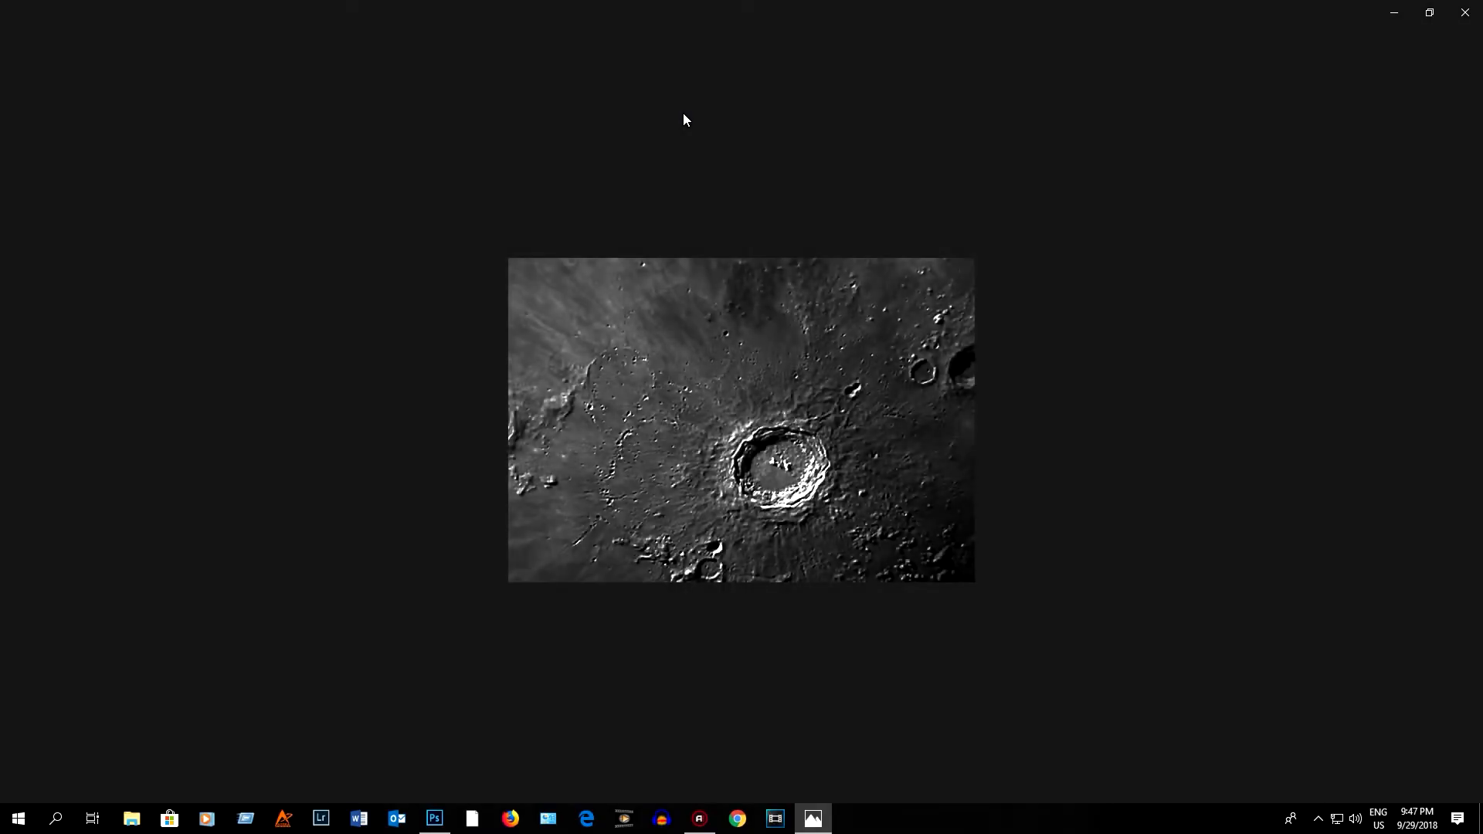